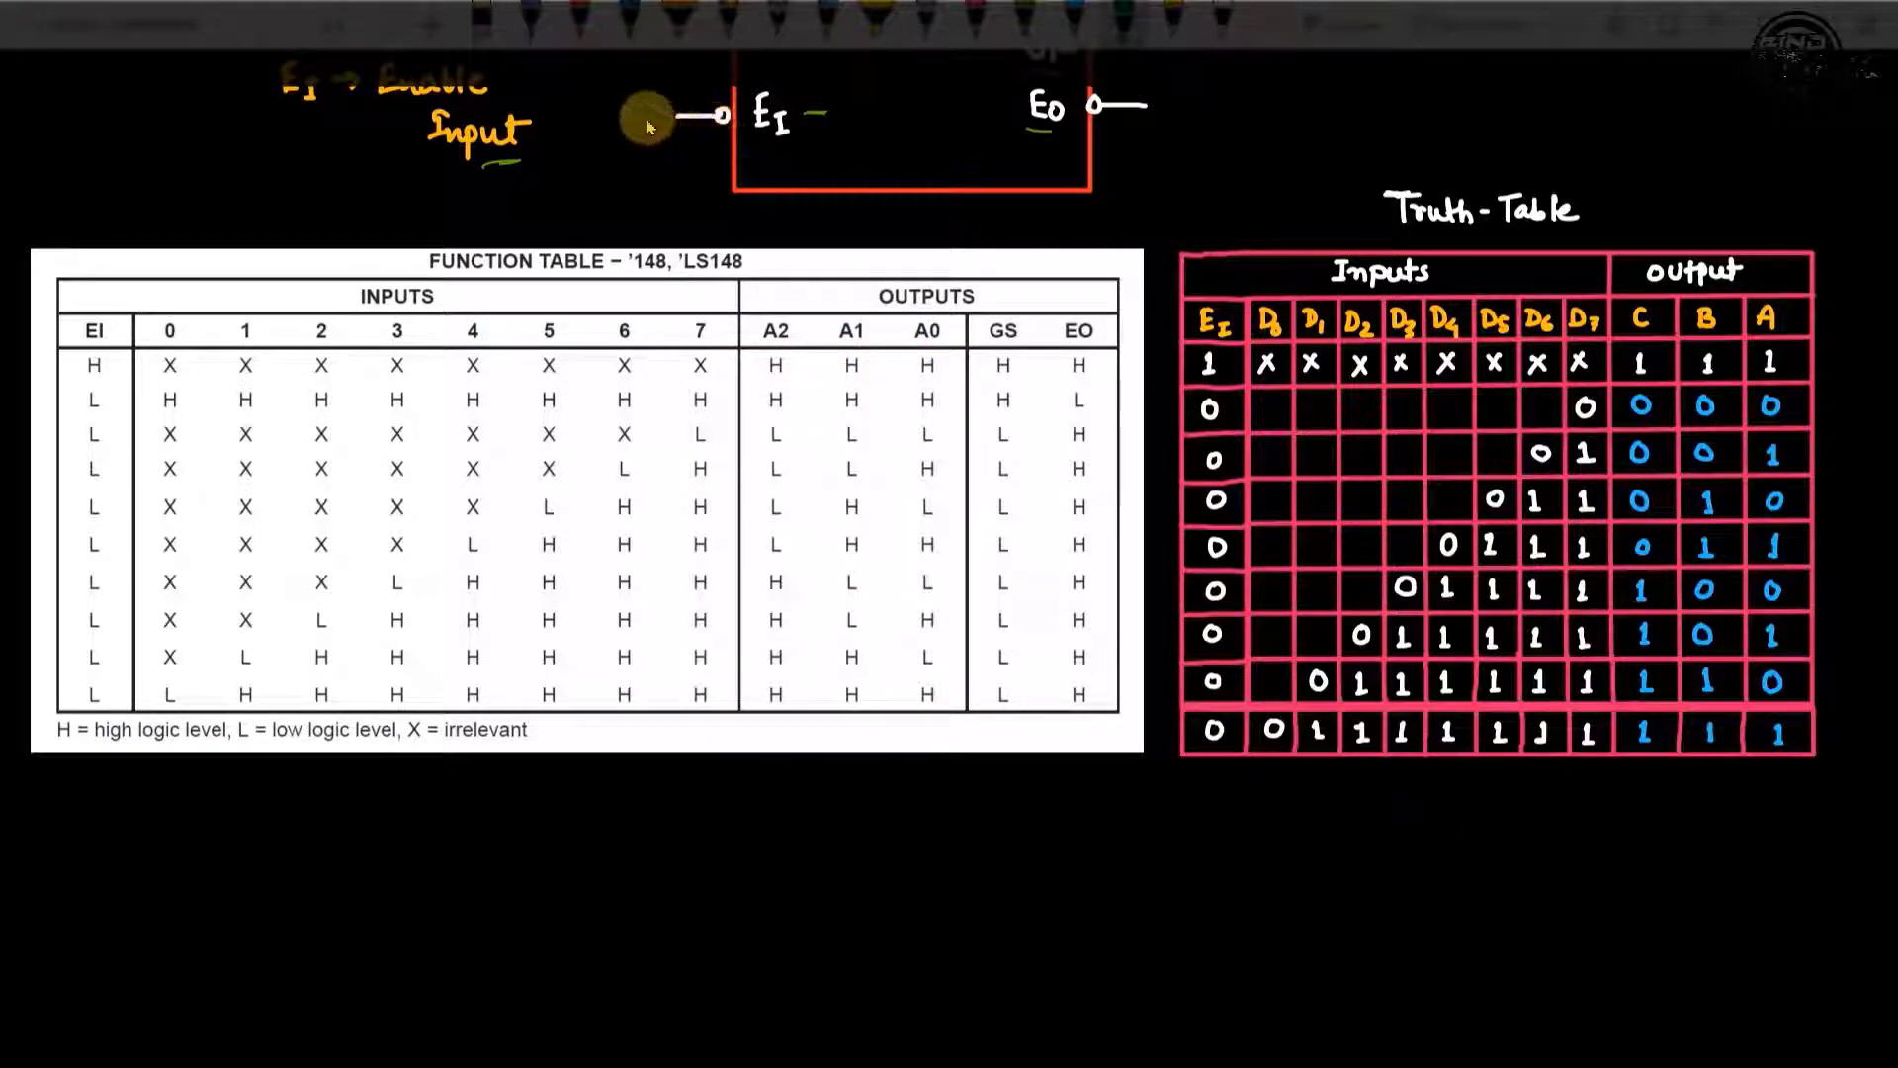
Handwrite a 0 at the E_I enable input and a D in front of the function table's column heading 7.
{"action": "left_click_drag", "start_coordinate": [634, 109], "coordinate": [636, 108]}
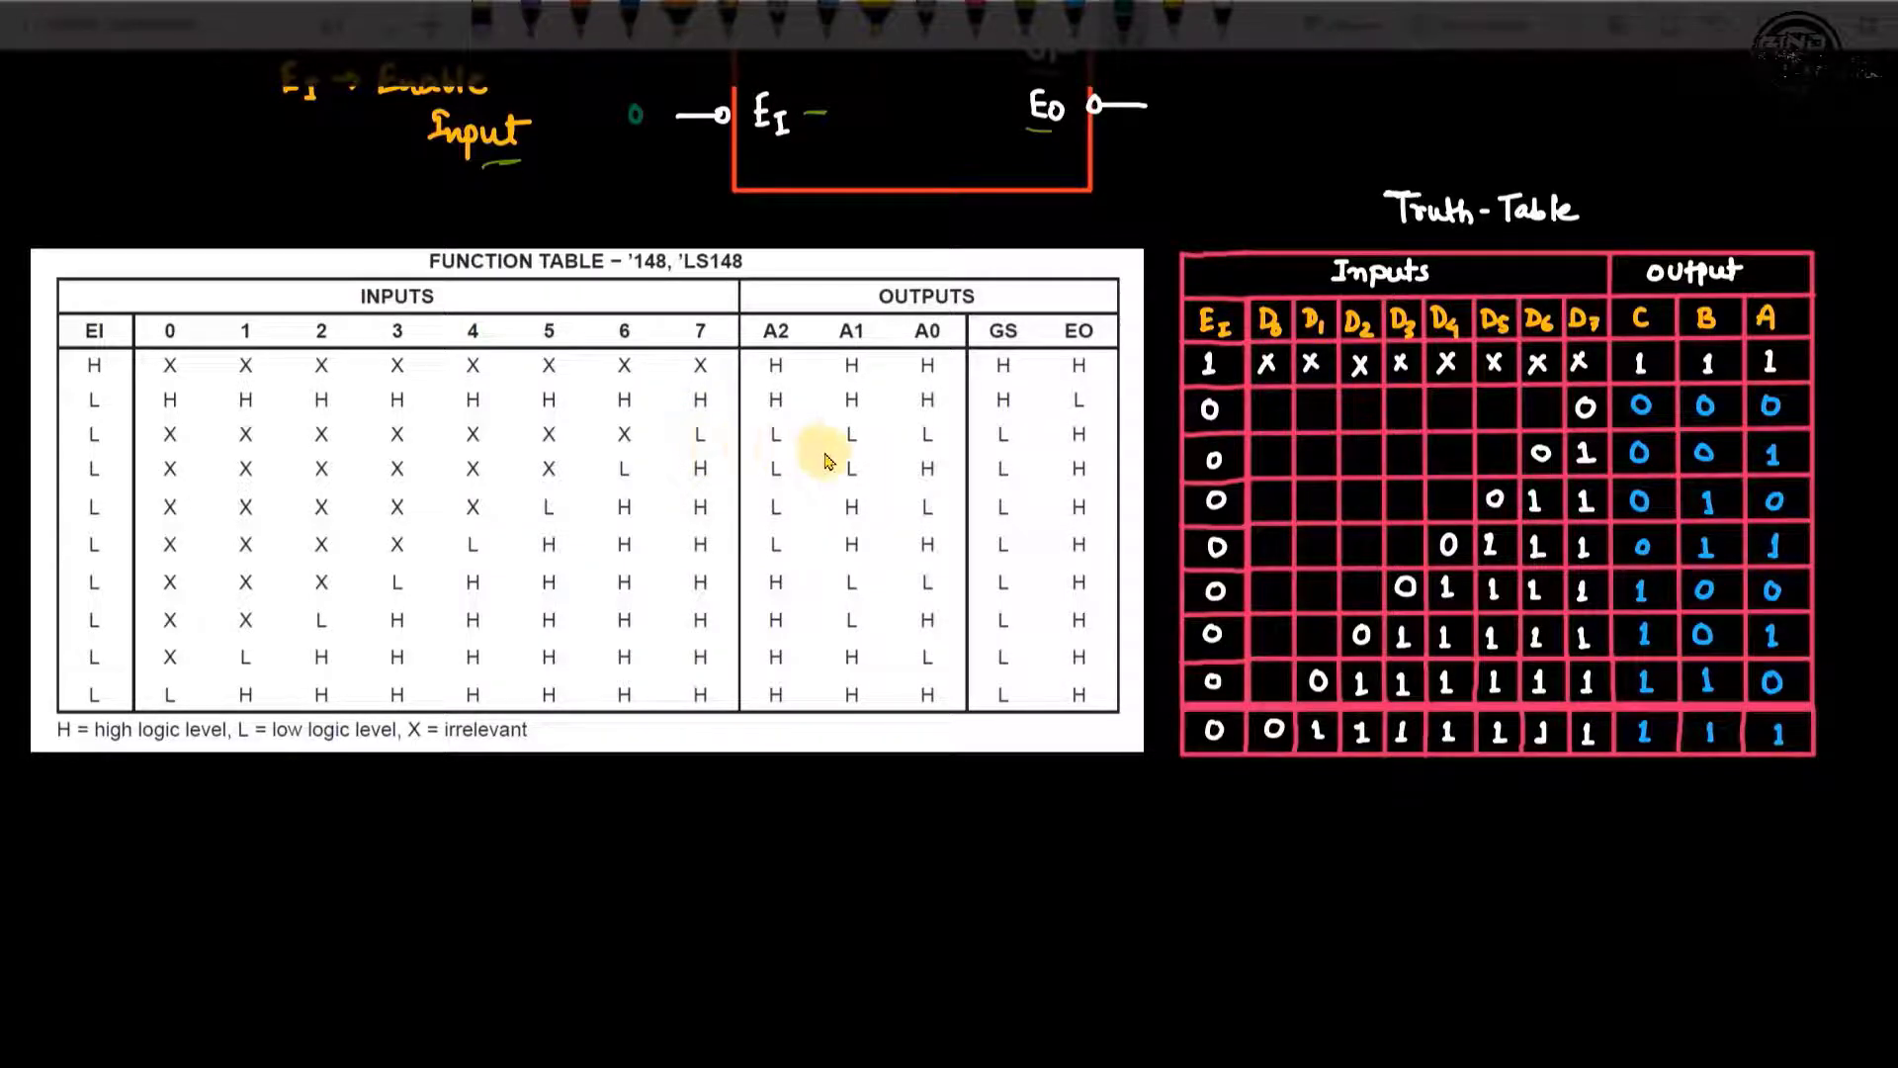
{"action": "left_click_drag", "start_coordinate": [678, 311], "coordinate": [683, 328]}
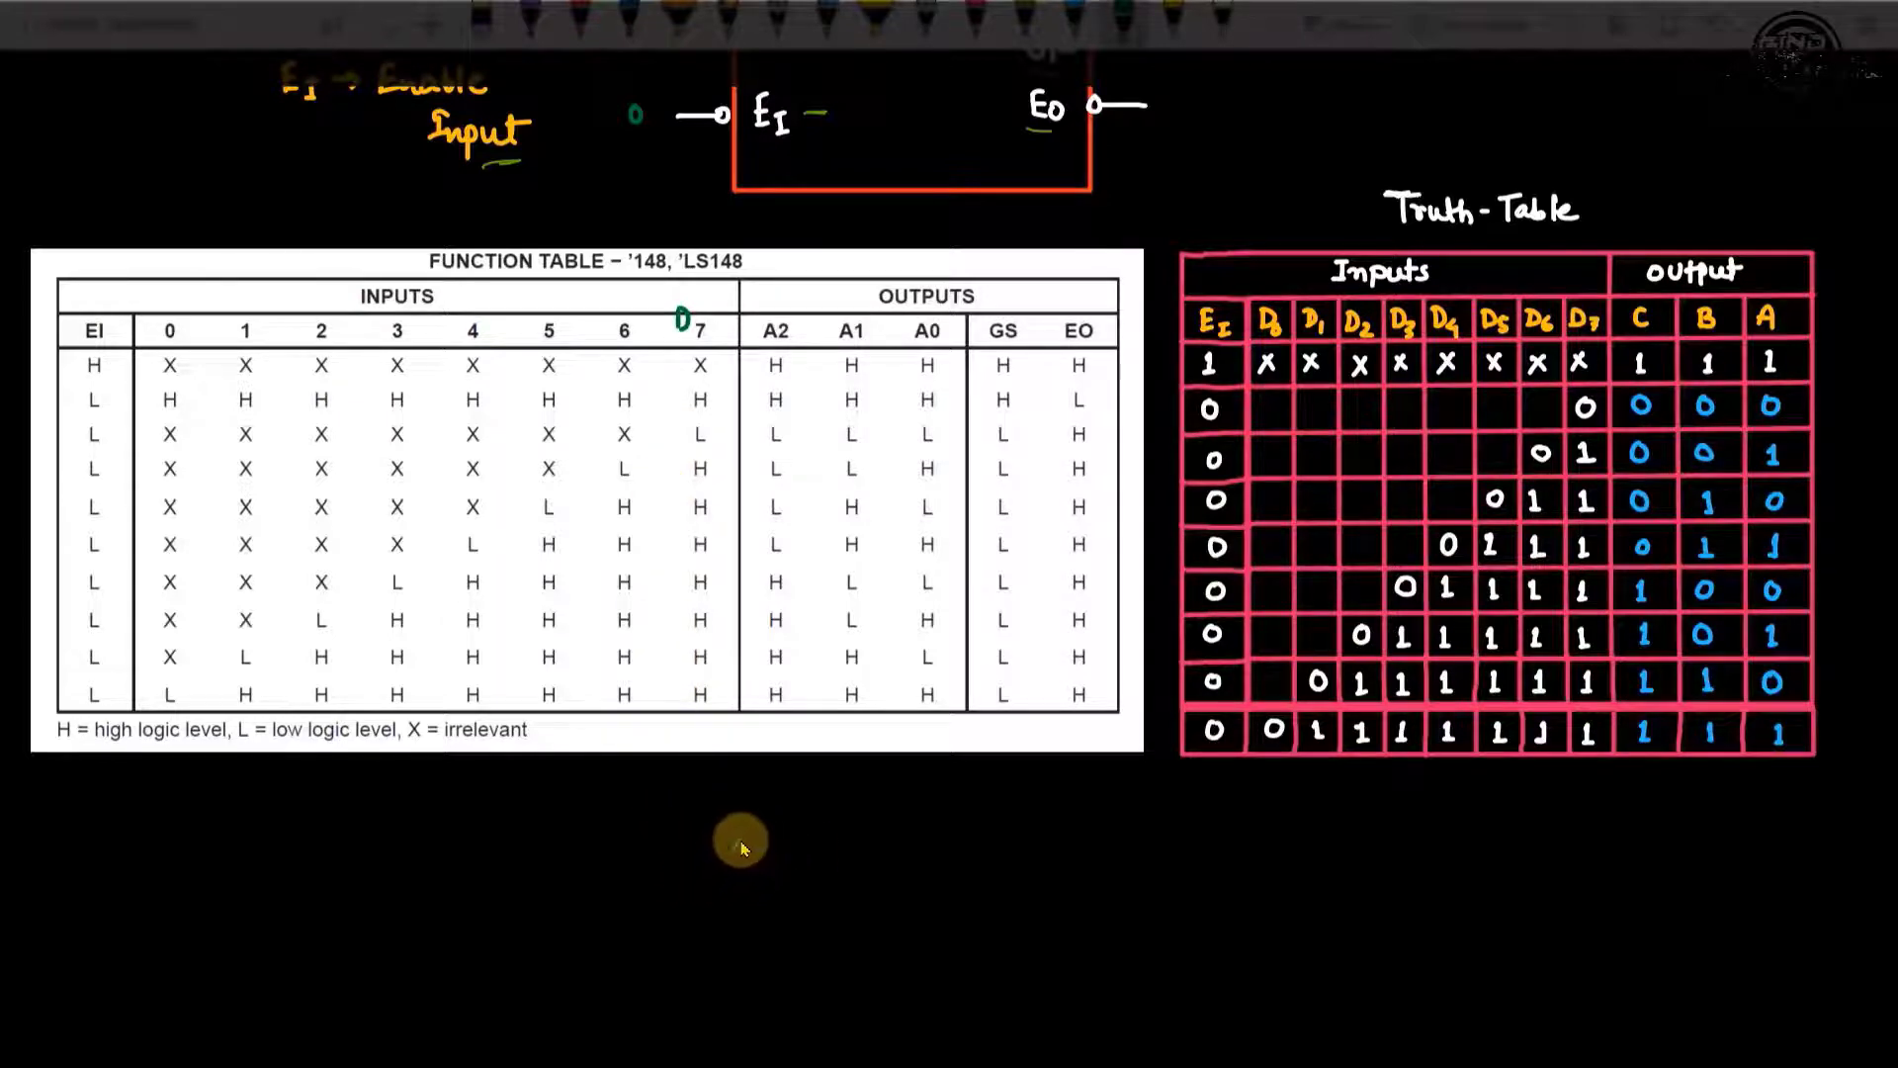
Handwrite 111 → 000 below the function table and add a second three-bit code pair on the line beneath it.
{"action": "mouse_move", "coordinate": [739, 840]}
{"action": "left_mouse_down"}
{"action": "mouse_move", "coordinate": [737, 870]}
{"action": "mouse_move", "coordinate": [803, 870]}
{"action": "left_mouse_up"}
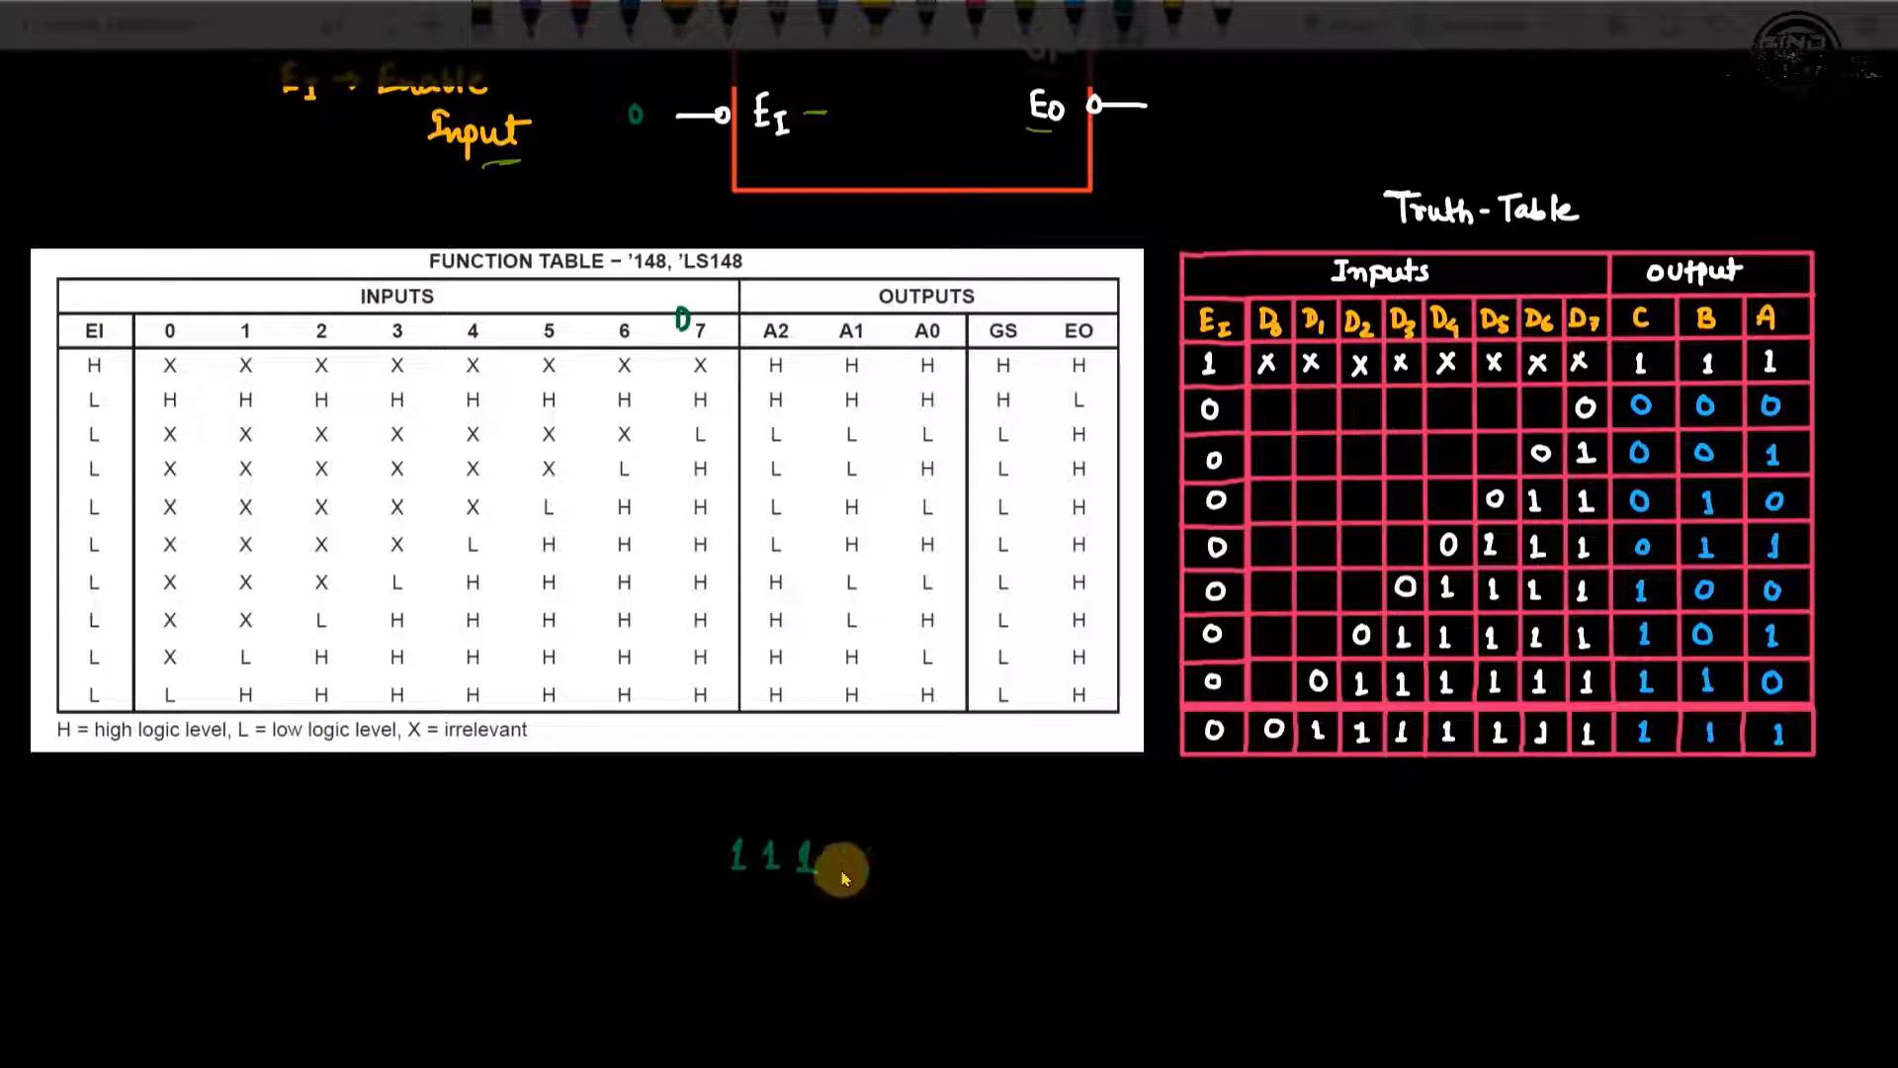
{"action": "left_click_drag", "start_coordinate": [826, 863], "coordinate": [1044, 856]}
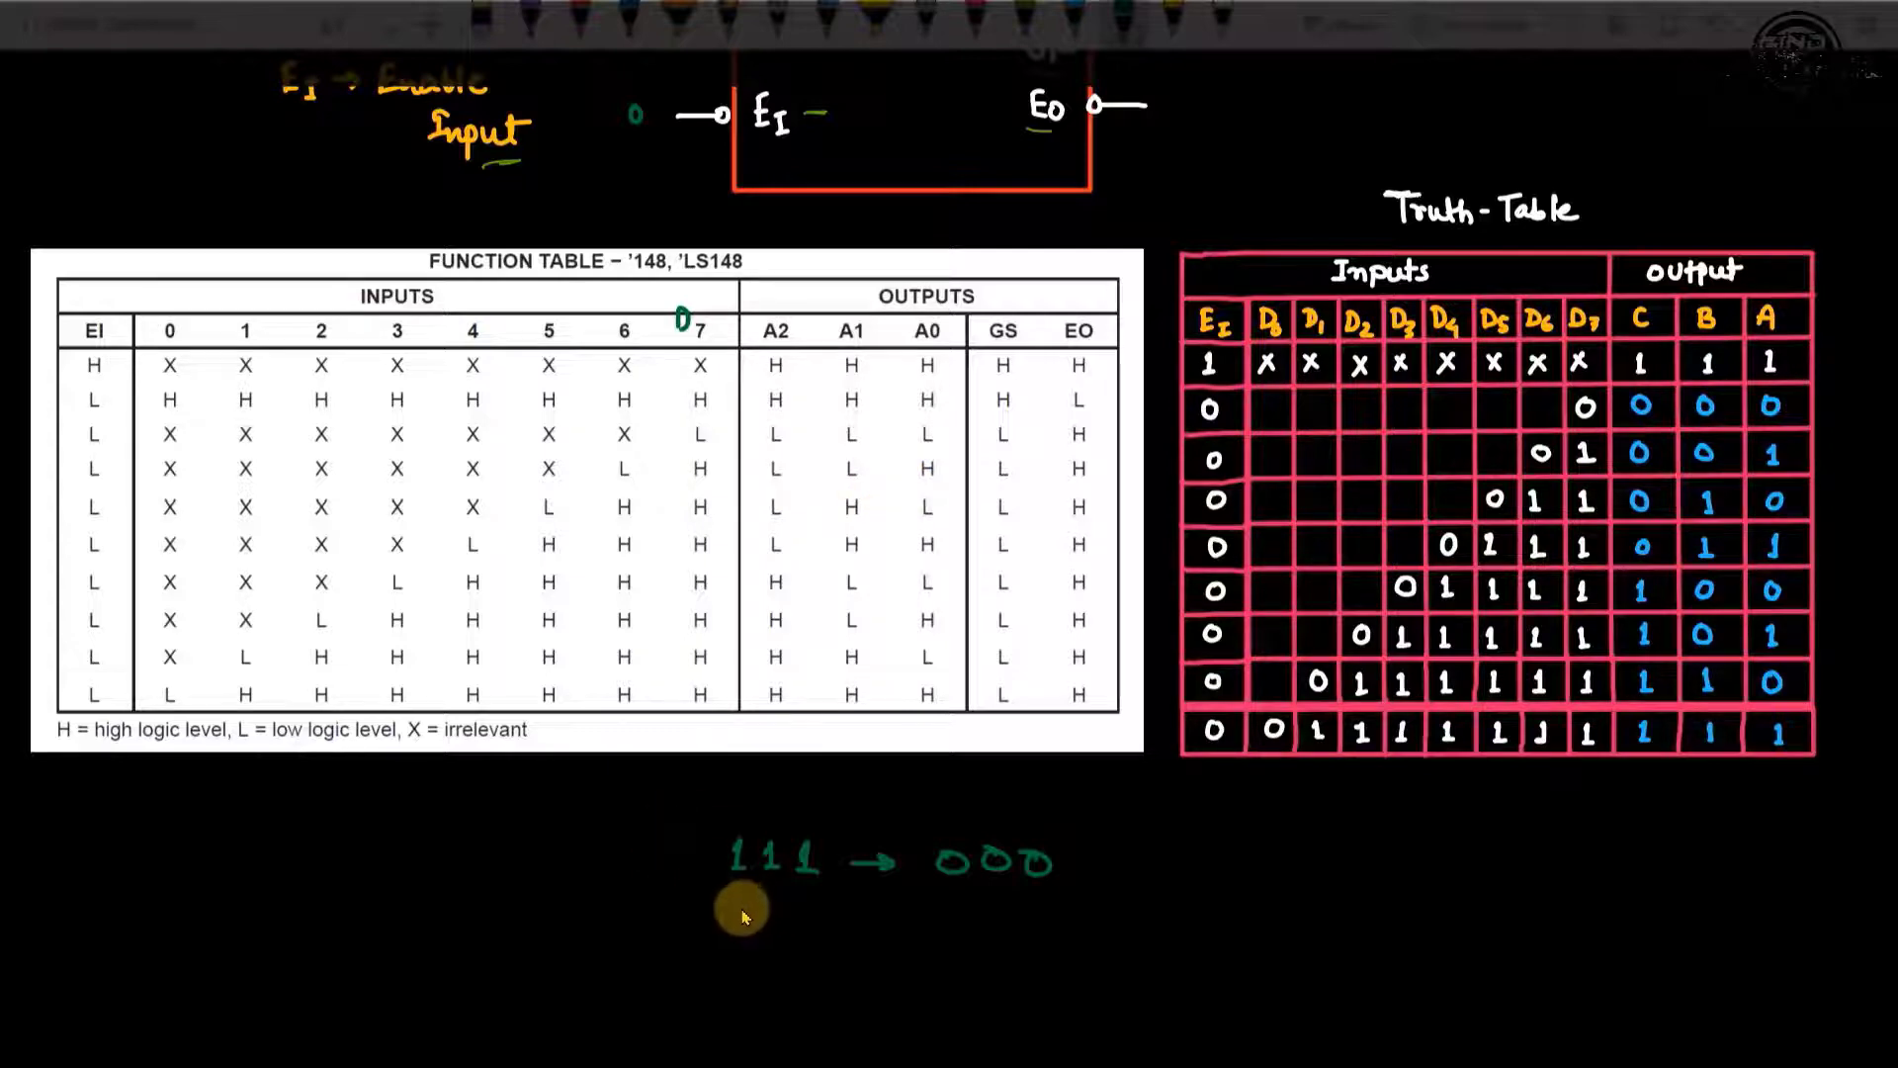
{"action": "mouse_move", "coordinate": [742, 899]}
{"action": "left_mouse_down"}
{"action": "mouse_move", "coordinate": [740, 927]}
{"action": "mouse_move", "coordinate": [801, 910]}
{"action": "left_mouse_up"}
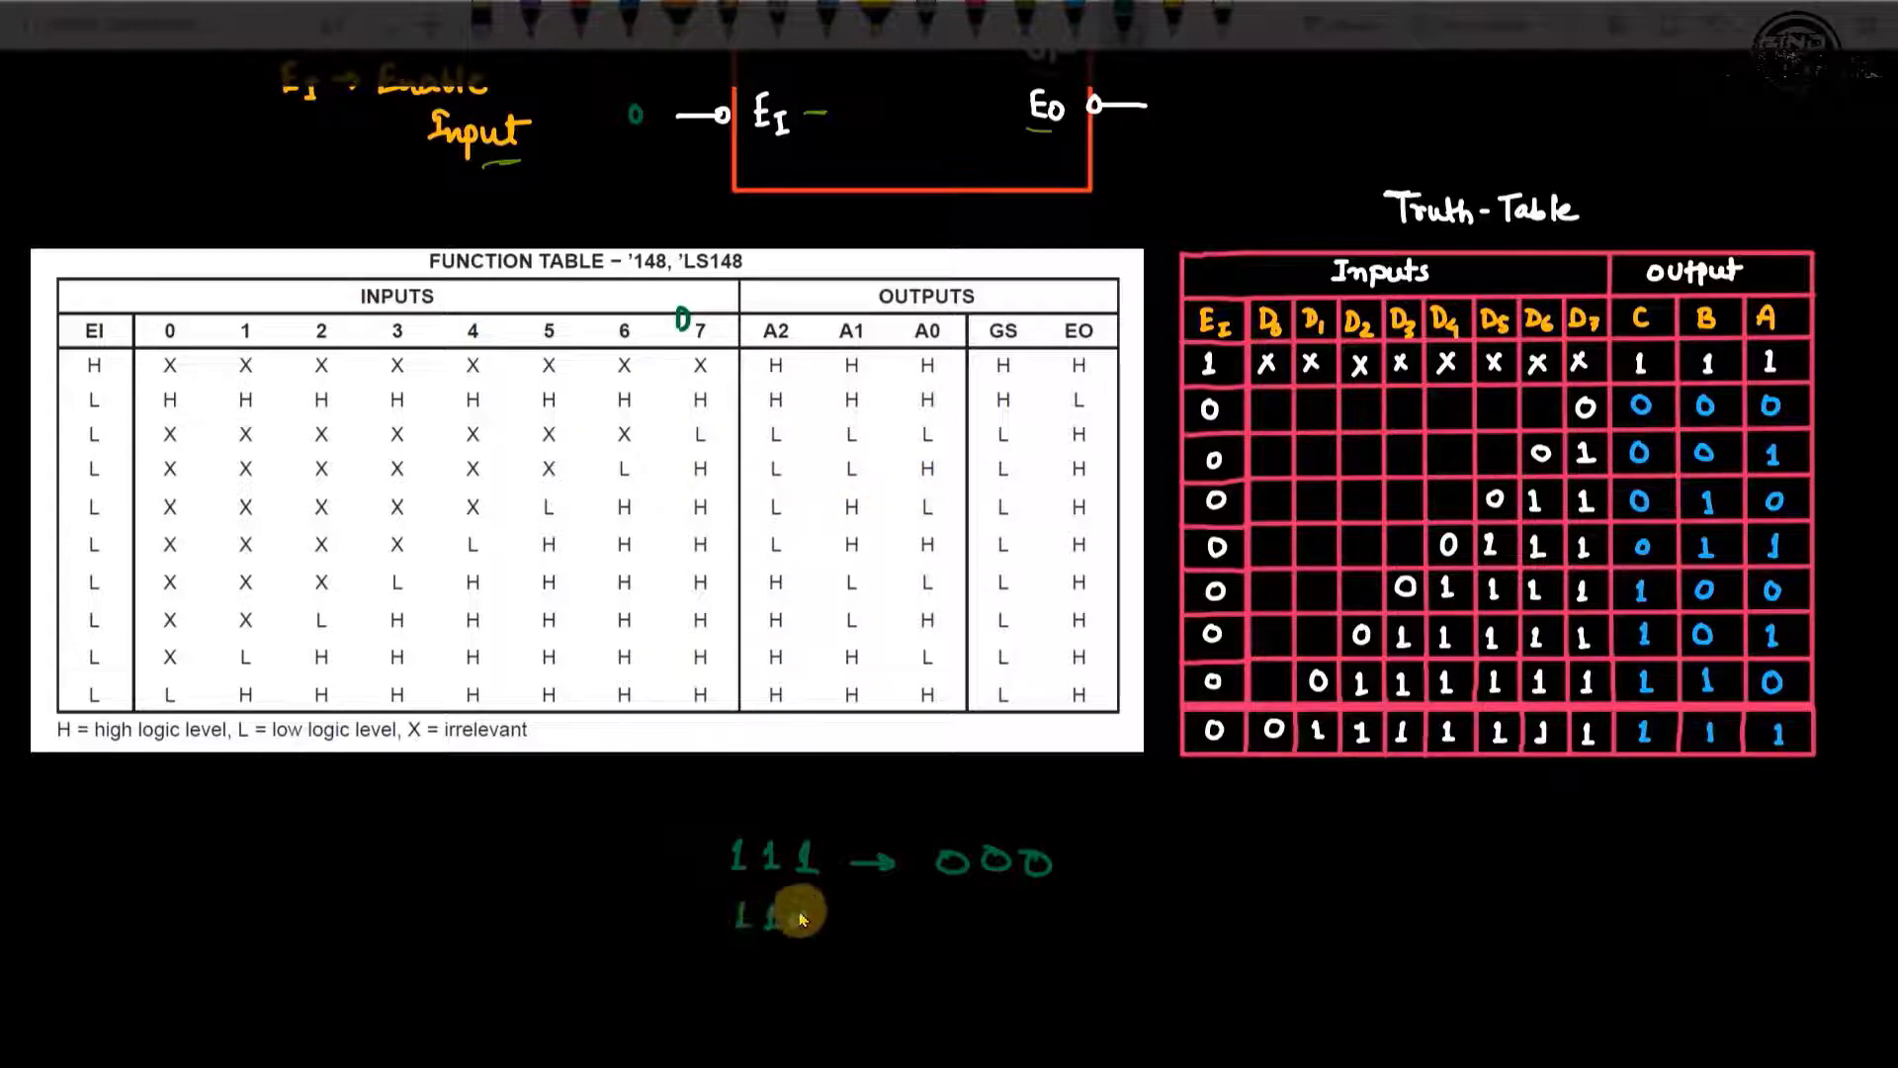
{"action": "left_click_drag", "start_coordinate": [957, 900], "coordinate": [1048, 934]}
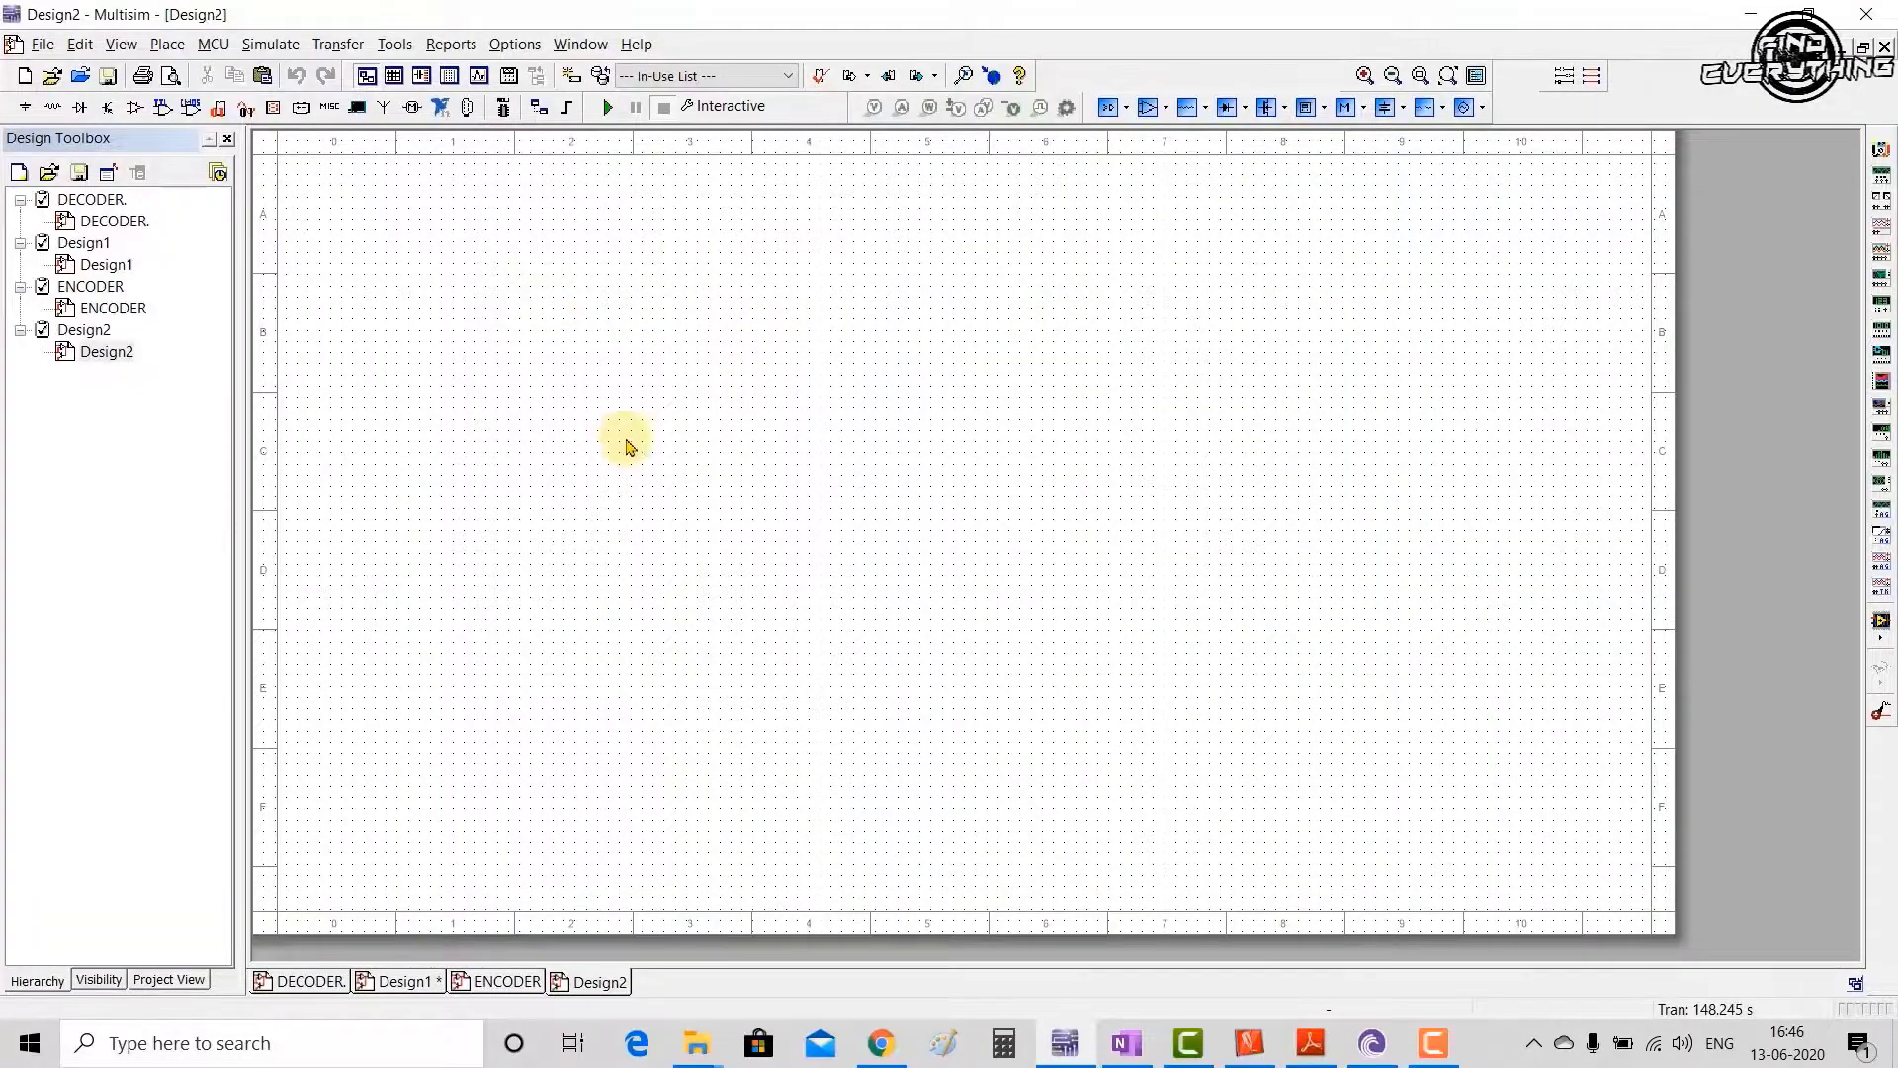
Open the component browser and list the components of all groups.
{"action": "left_click", "coordinate": [108, 107]}
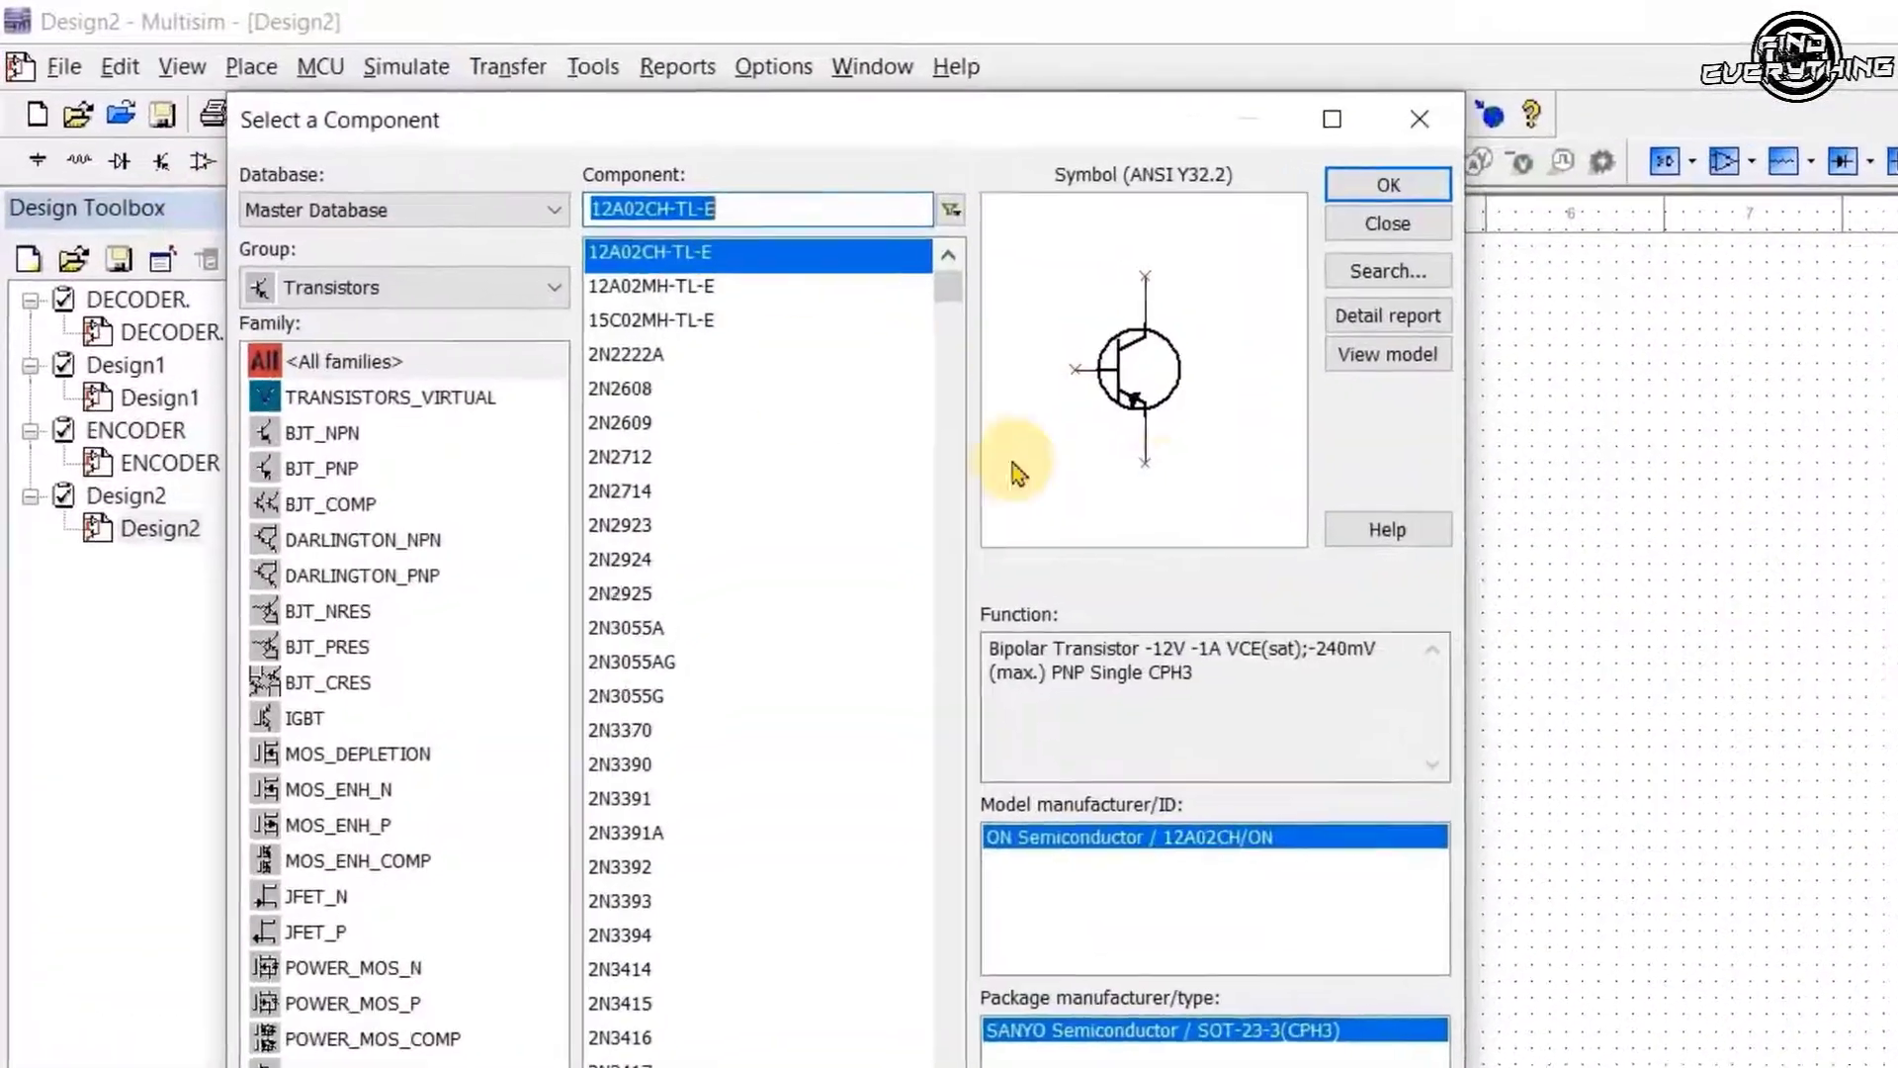
{"action": "left_click", "coordinate": [475, 289]}
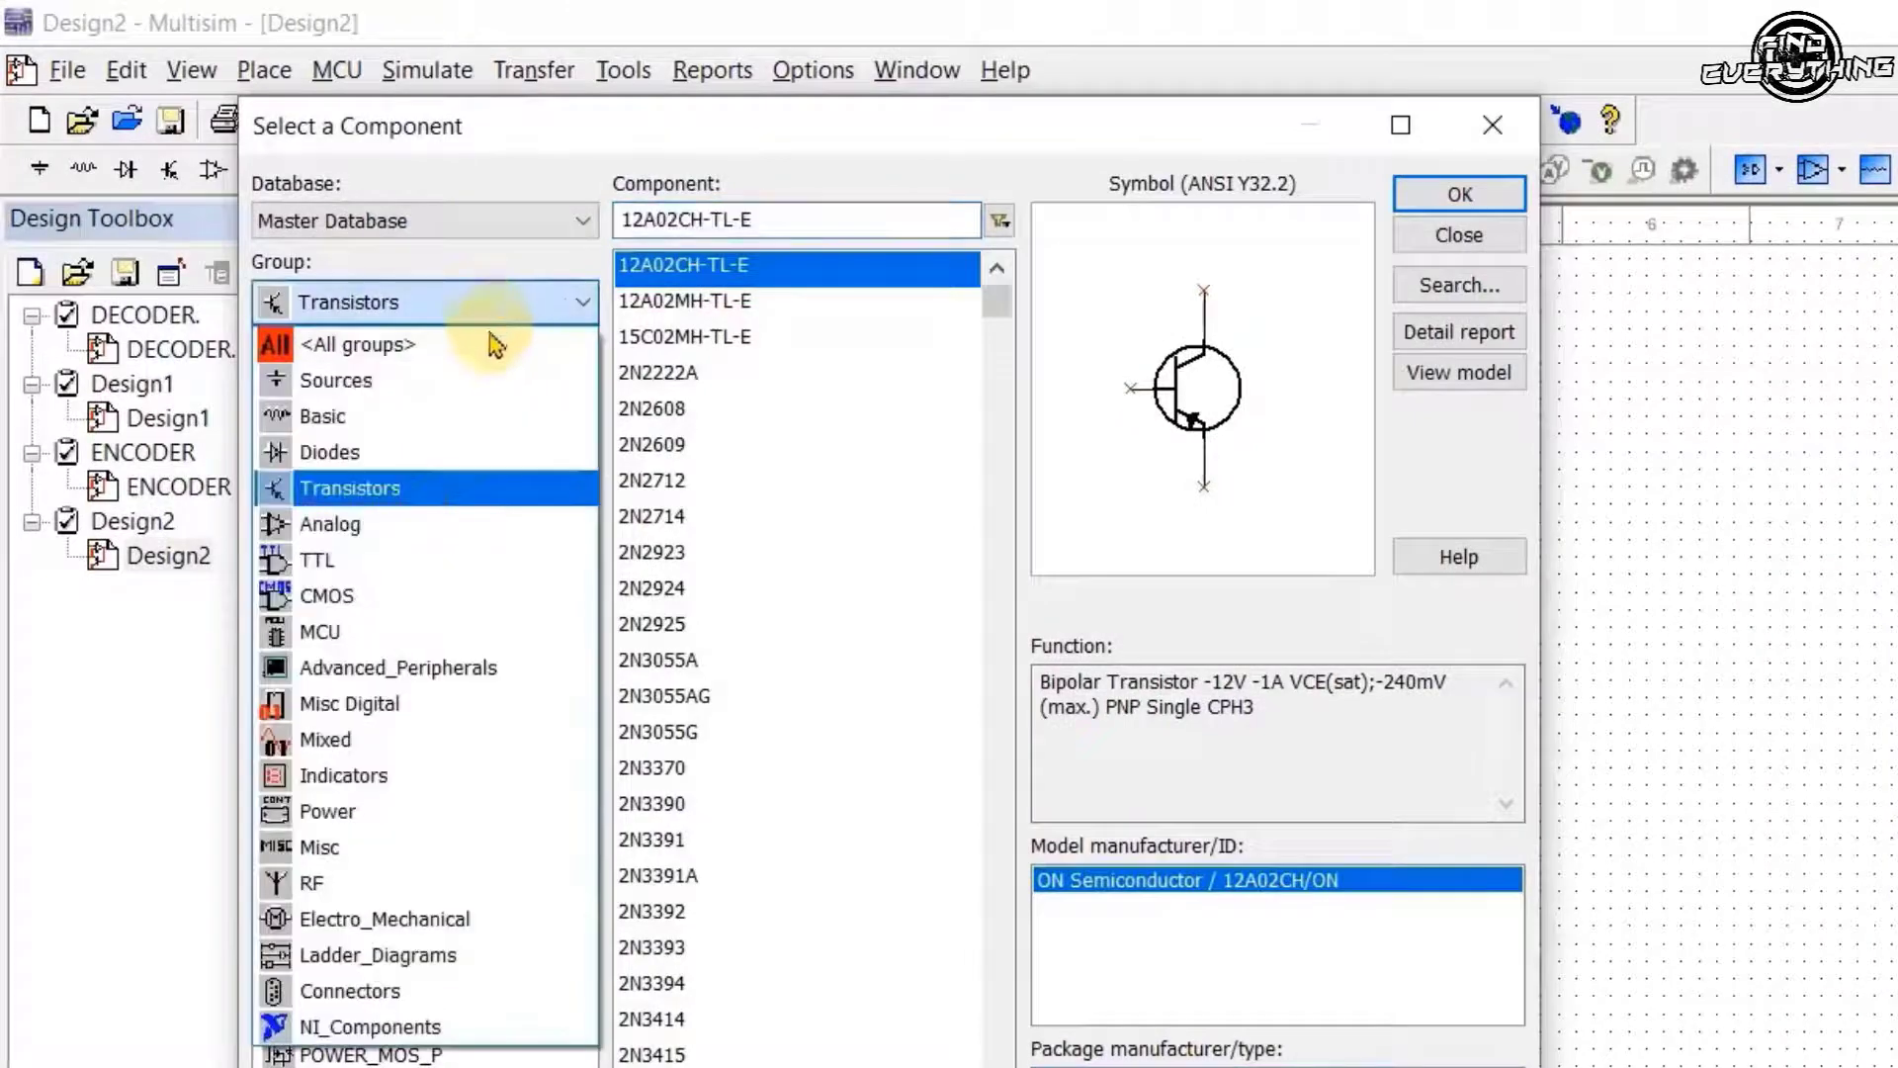
{"action": "left_click", "coordinate": [460, 332]}
{"action": "type", "text": "74LS138"}
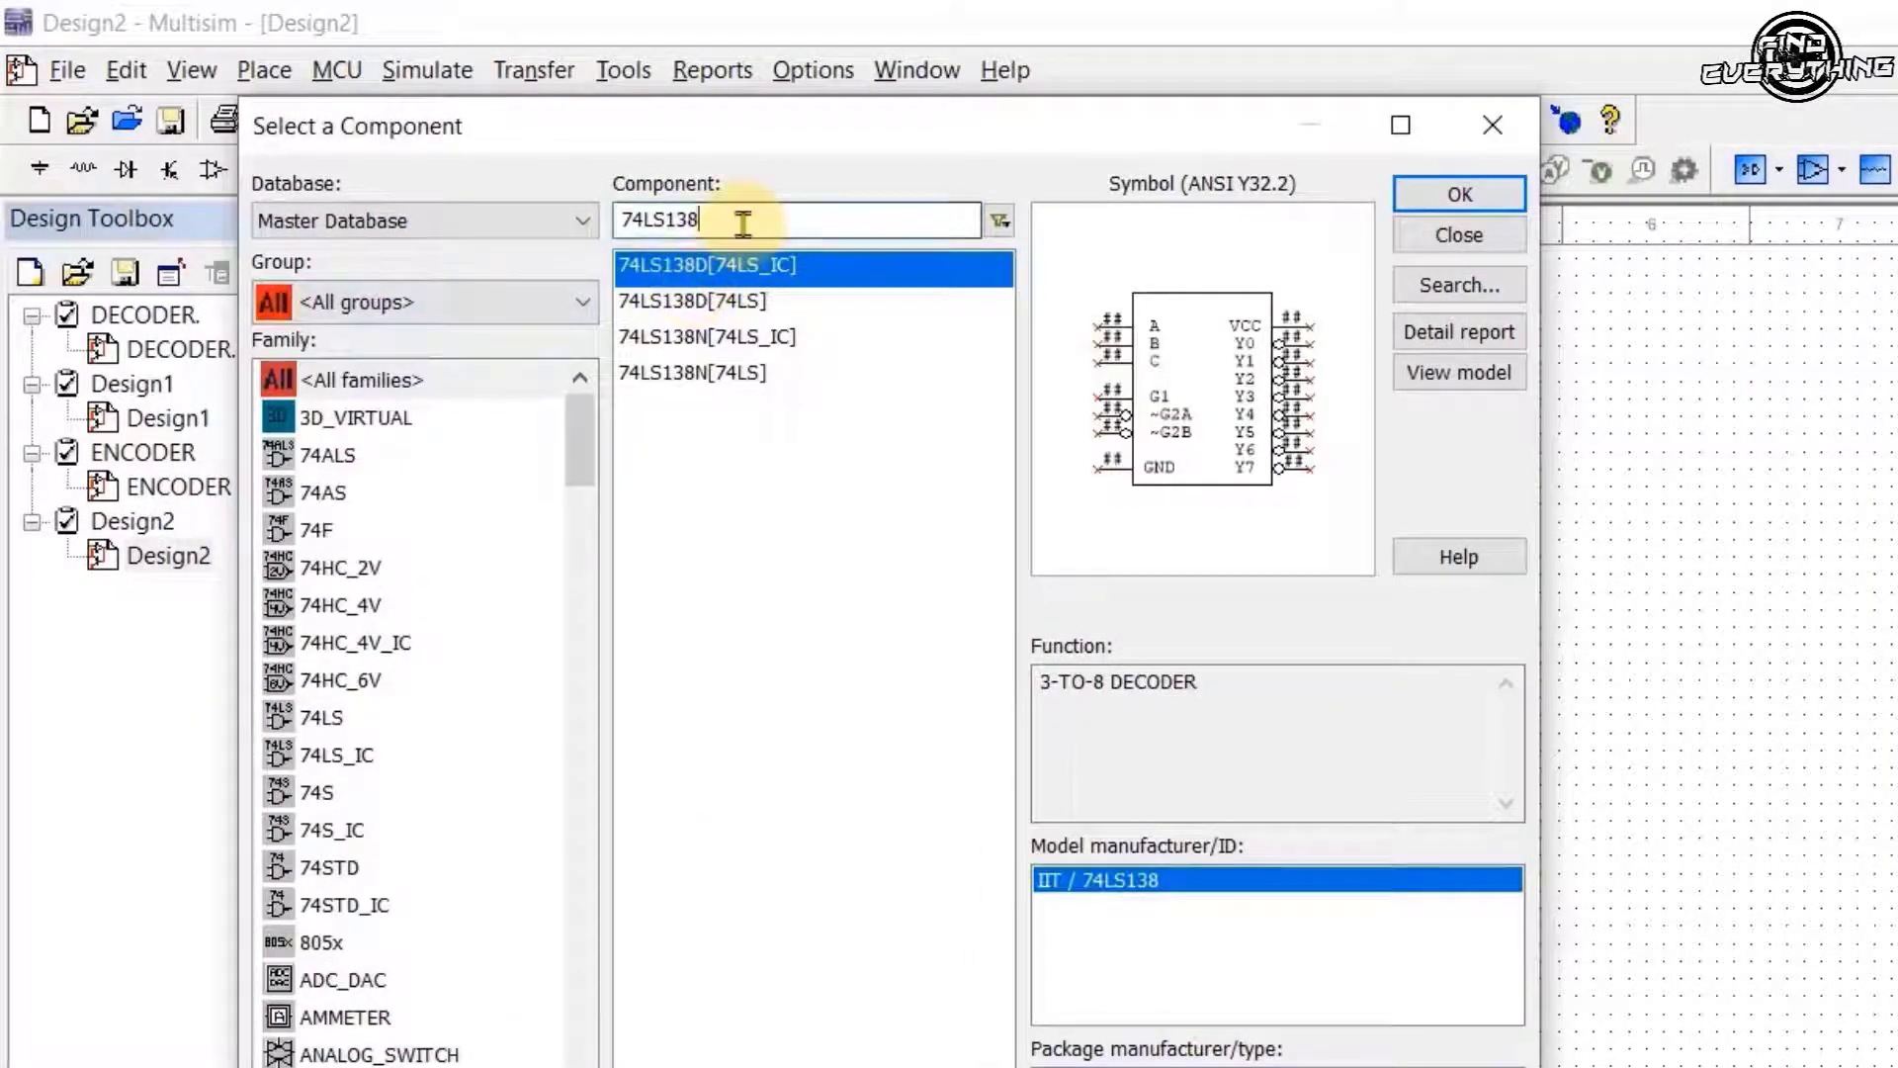
{"action": "key", "text": "BackSpace"}
{"action": "key", "text": "BackSpace"}
{"action": "key", "text": "BackSpace"}
{"action": "key", "text": "BackSpace"}
{"action": "key", "text": "BackSpace"}
{"action": "key", "text": "BackSpace"}
{"action": "key", "text": "BackSpace"}
Find 74LS148 in the component list and place the 74LS148D from the 74LS family on the schematic.
{"action": "type", "text": "7"}
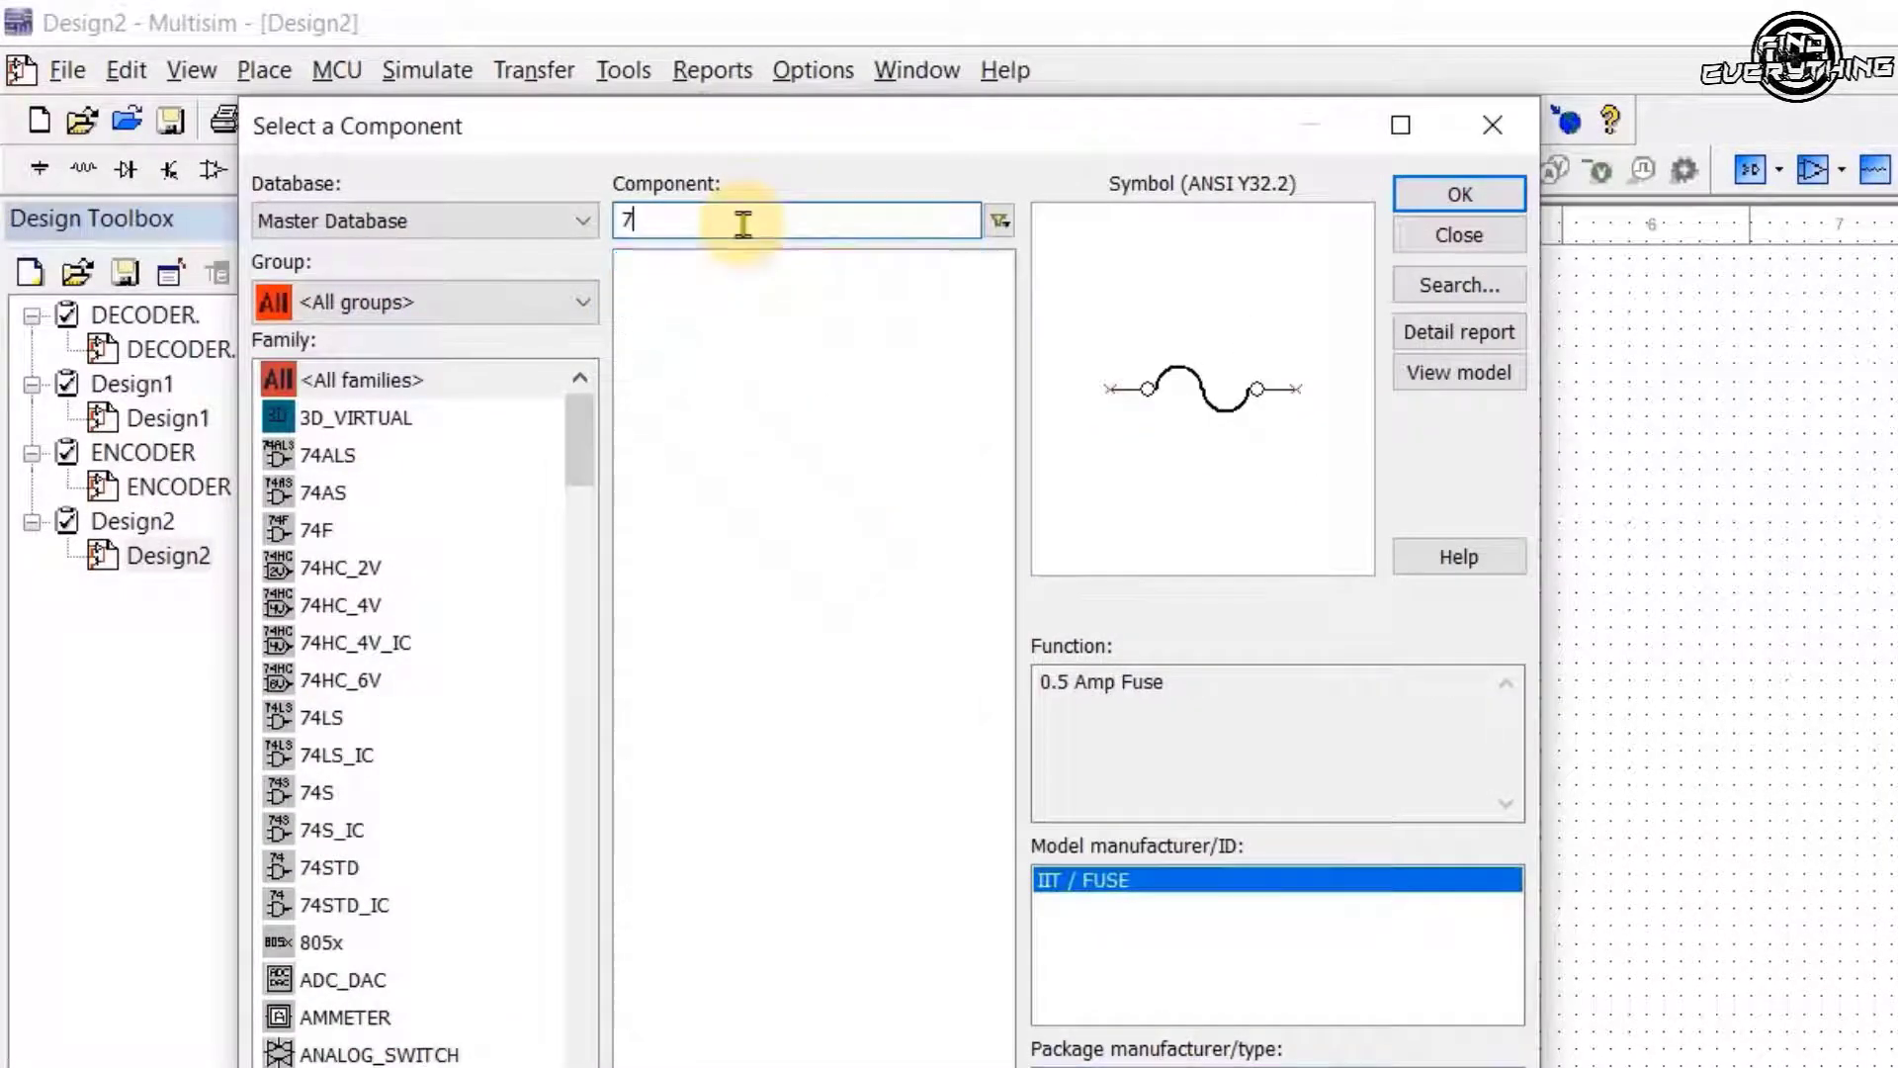
{"action": "type", "text": "4LS"}
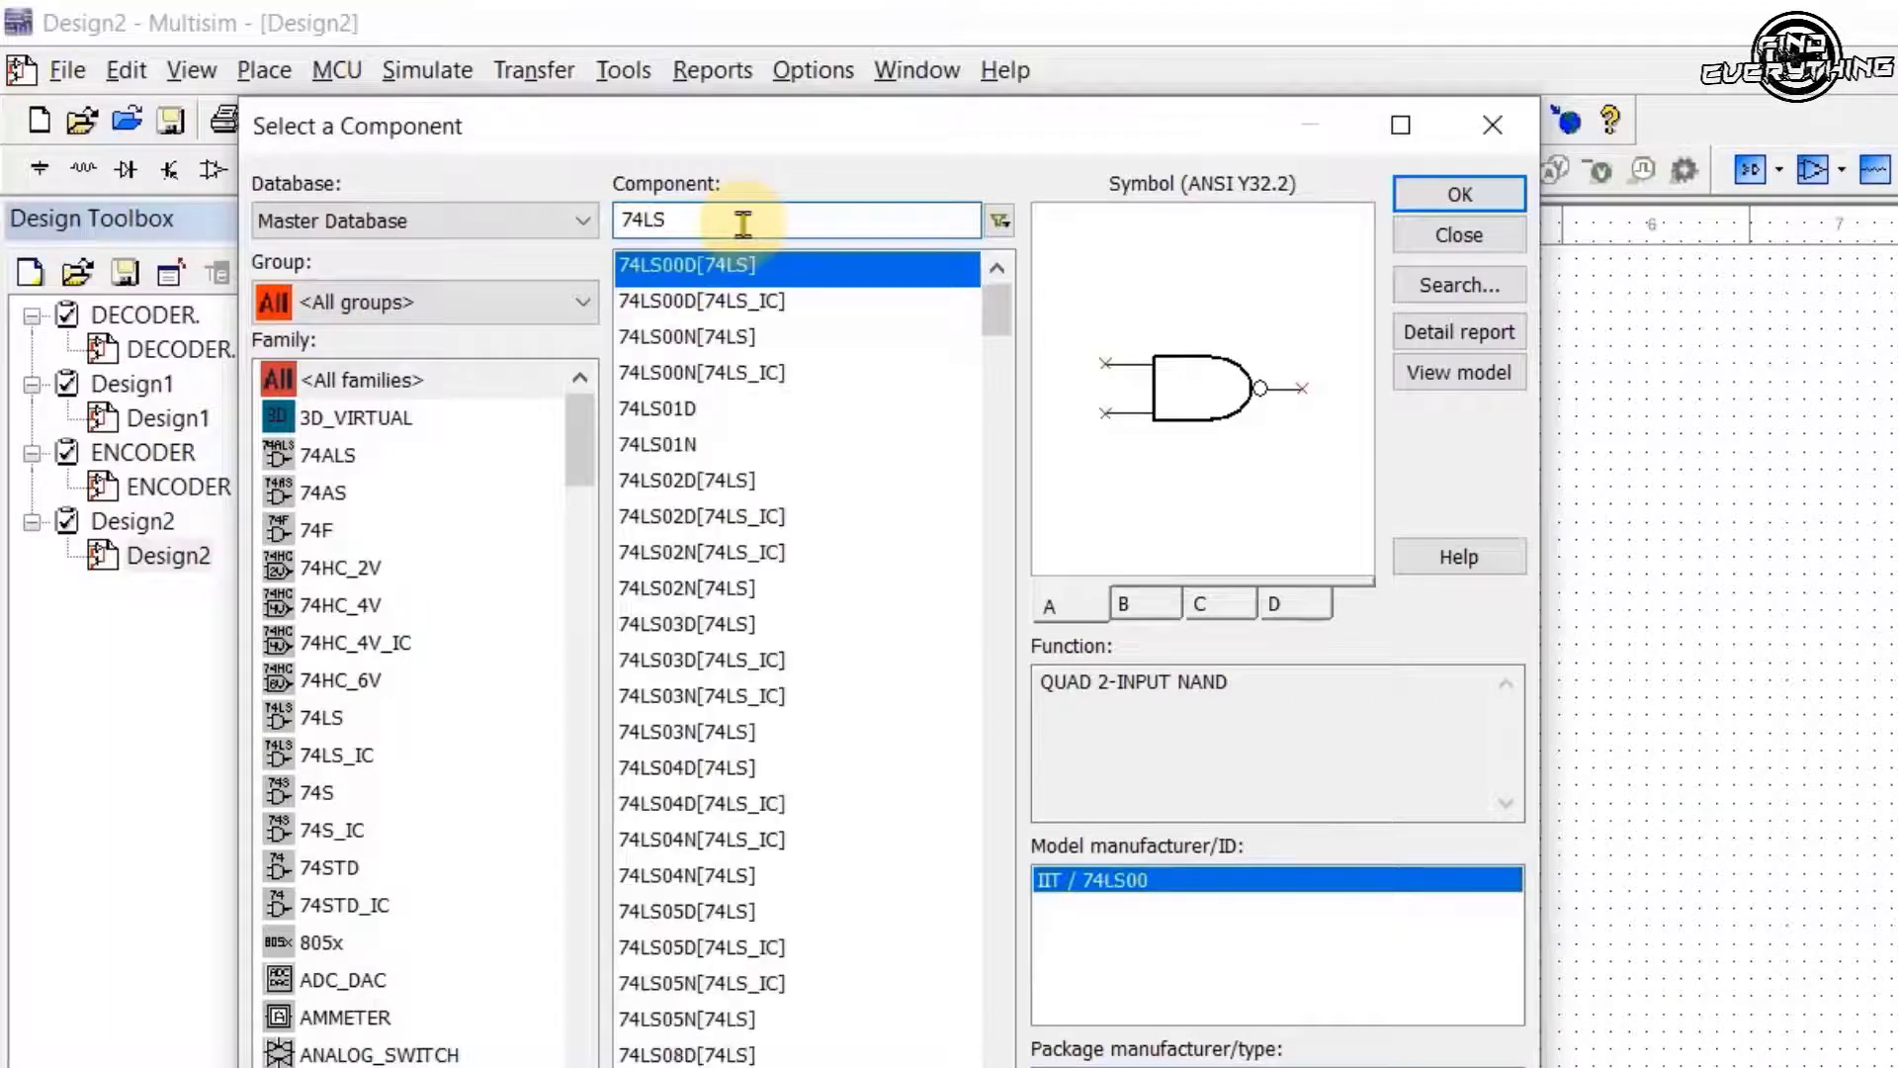
{"action": "type", "text": "148"}
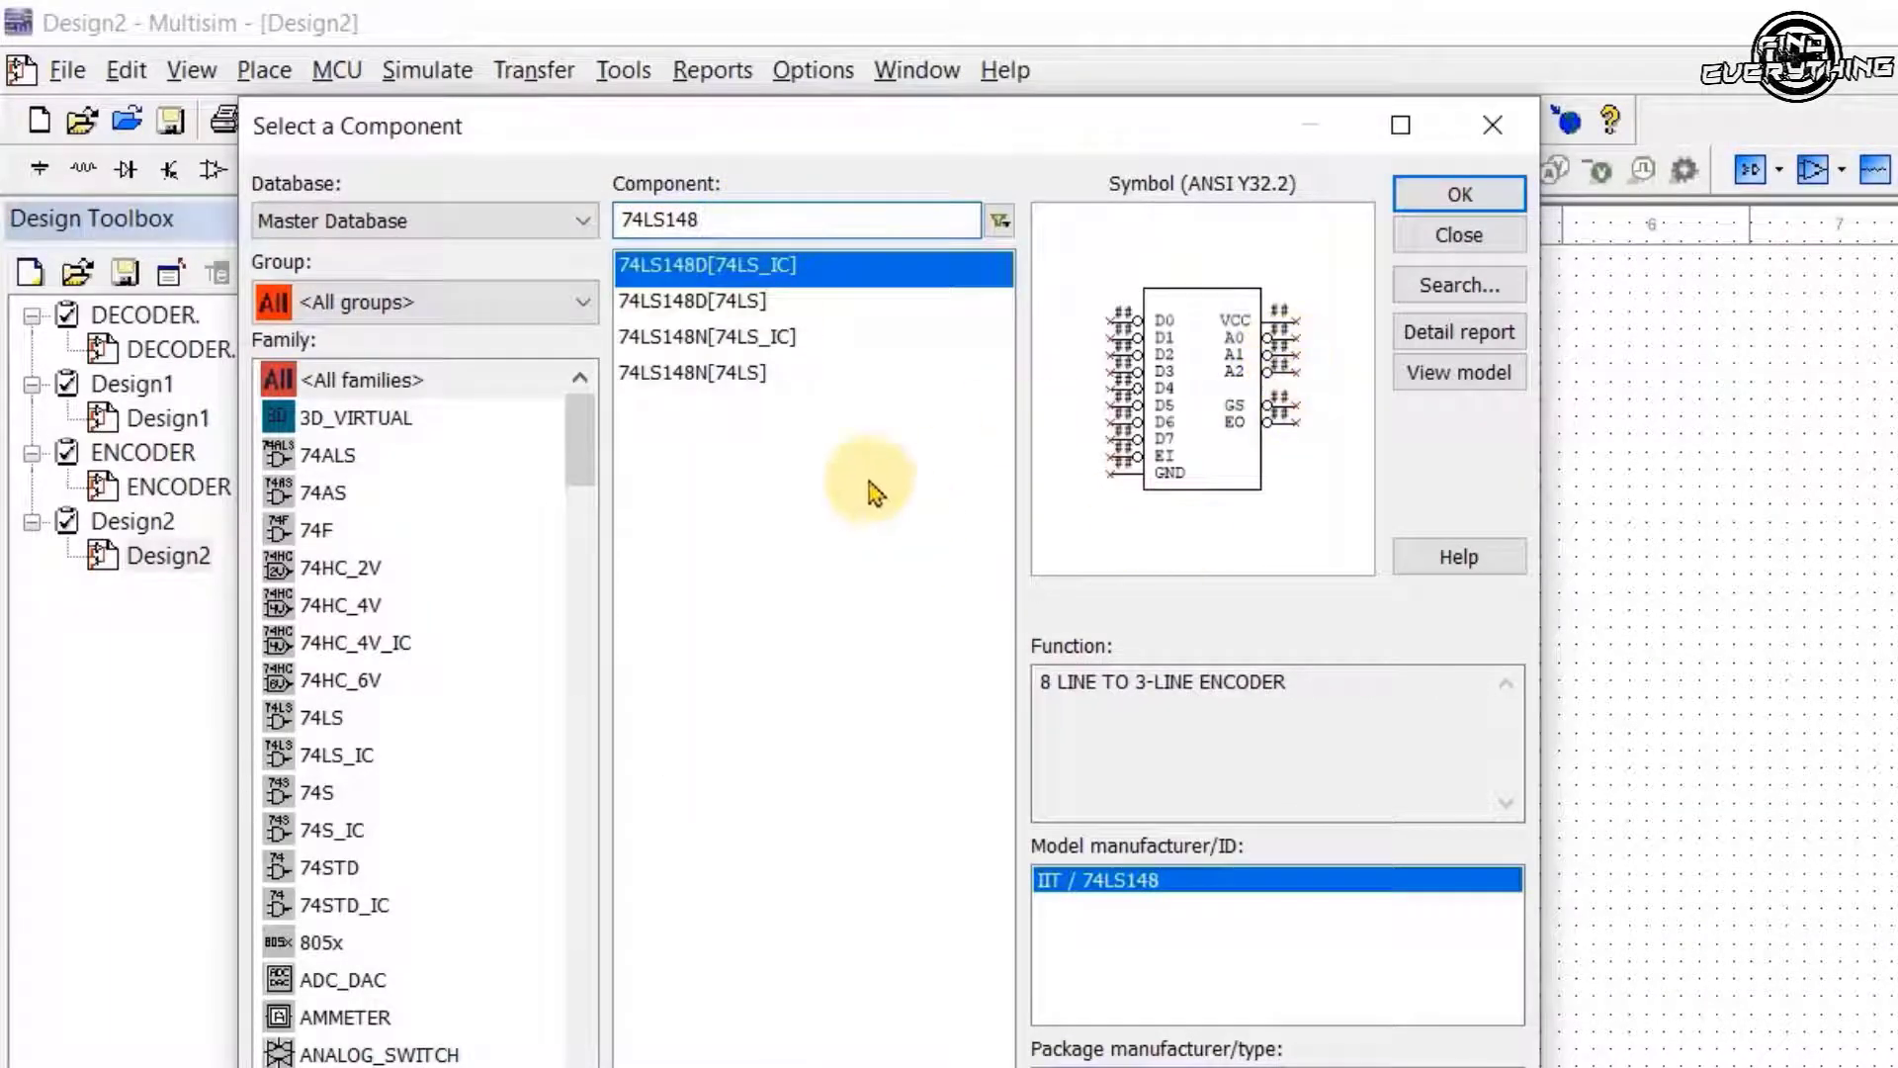
{"action": "left_click", "coordinate": [716, 302]}
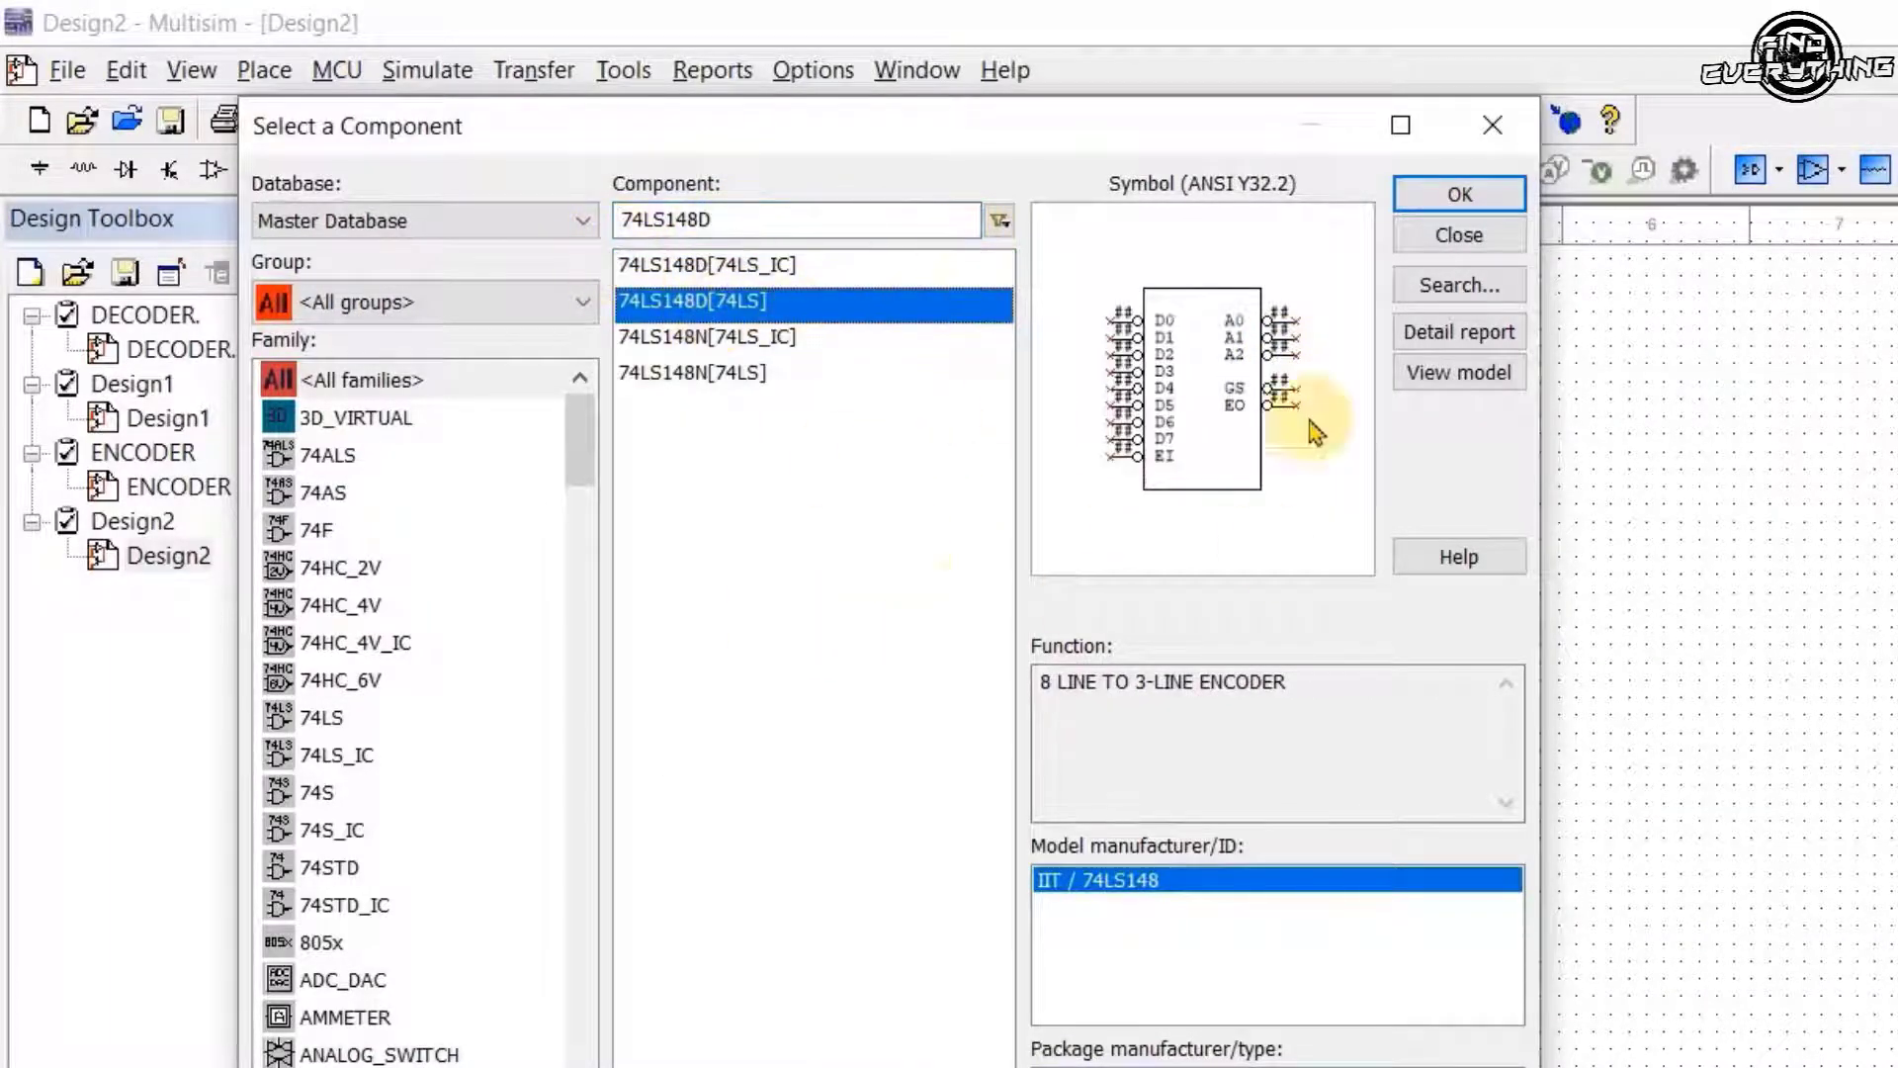
{"action": "left_click", "coordinate": [1421, 197]}
{"action": "left_click", "coordinate": [1205, 672]}
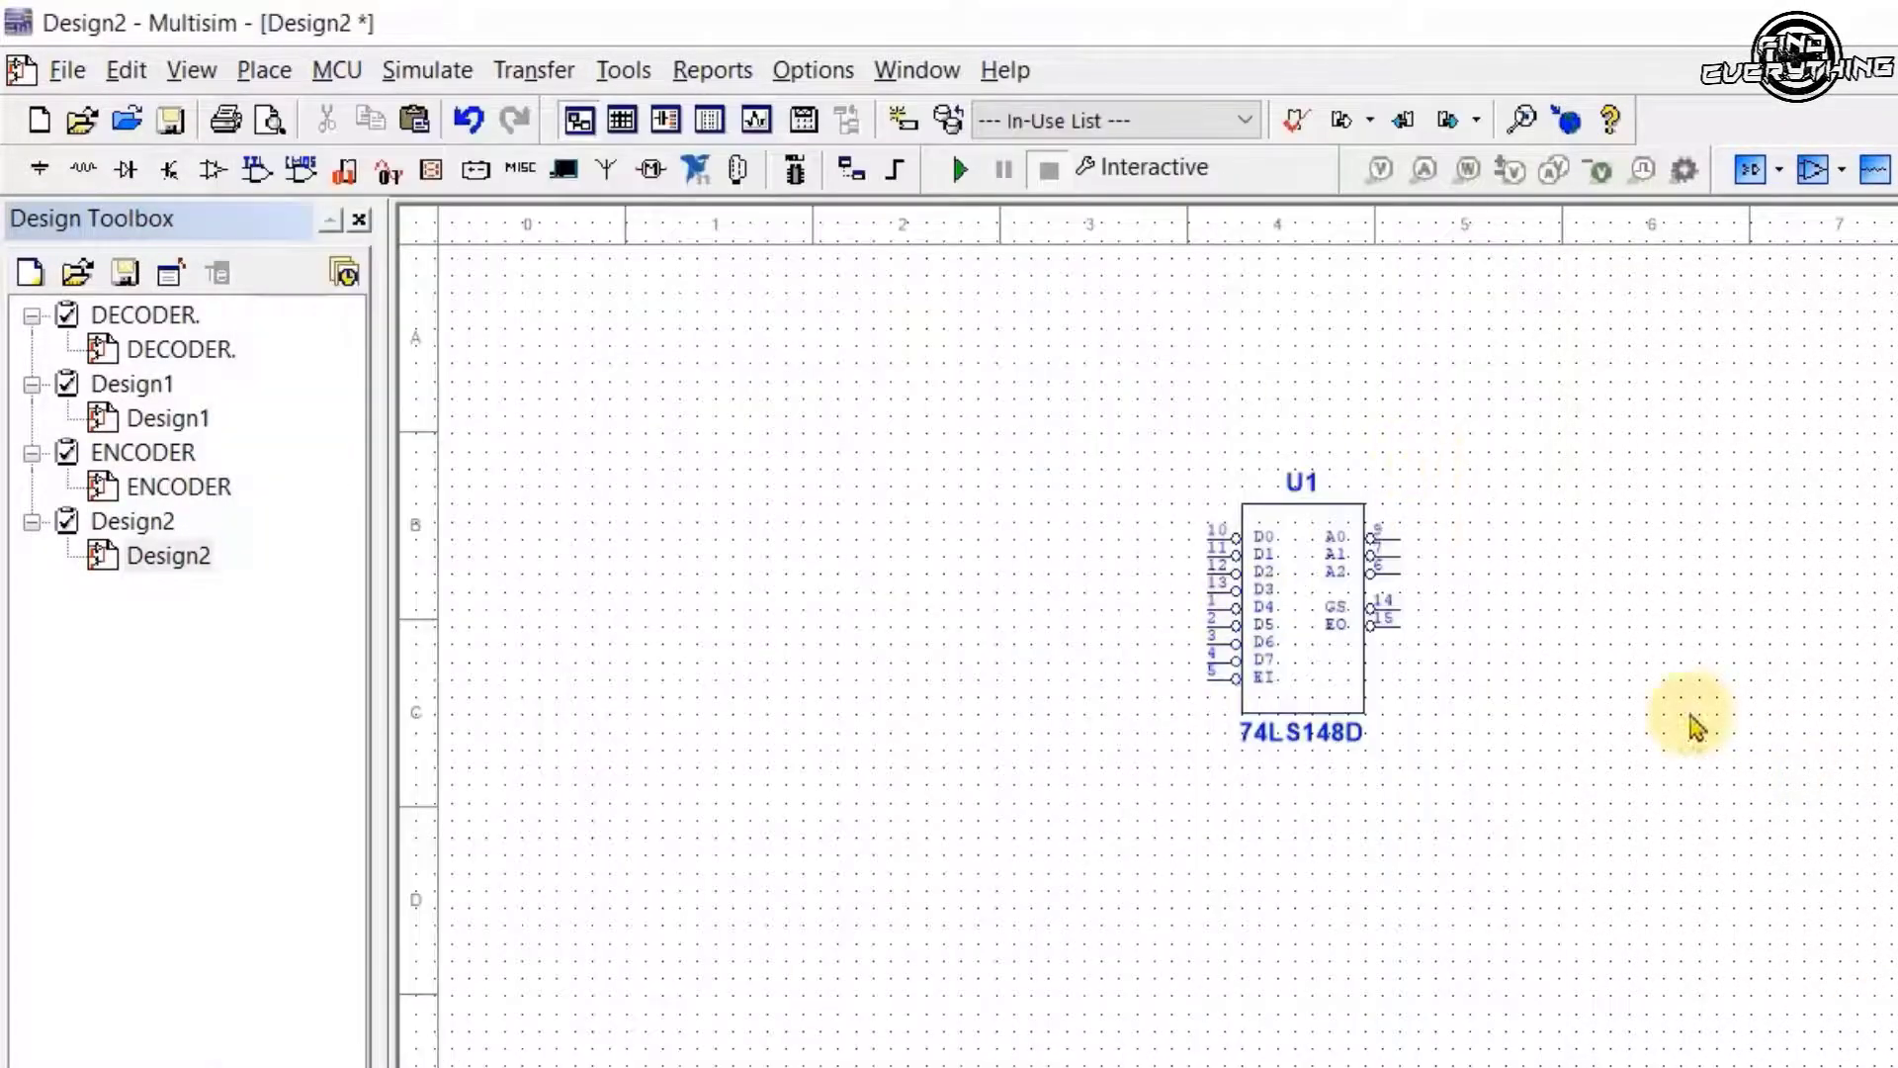
Move the 74LS148D encoder well to the right to make room for its input sources.
{"action": "scroll", "coordinate": [1454, 732], "scroll_direction": "up", "scroll_amount": 1}
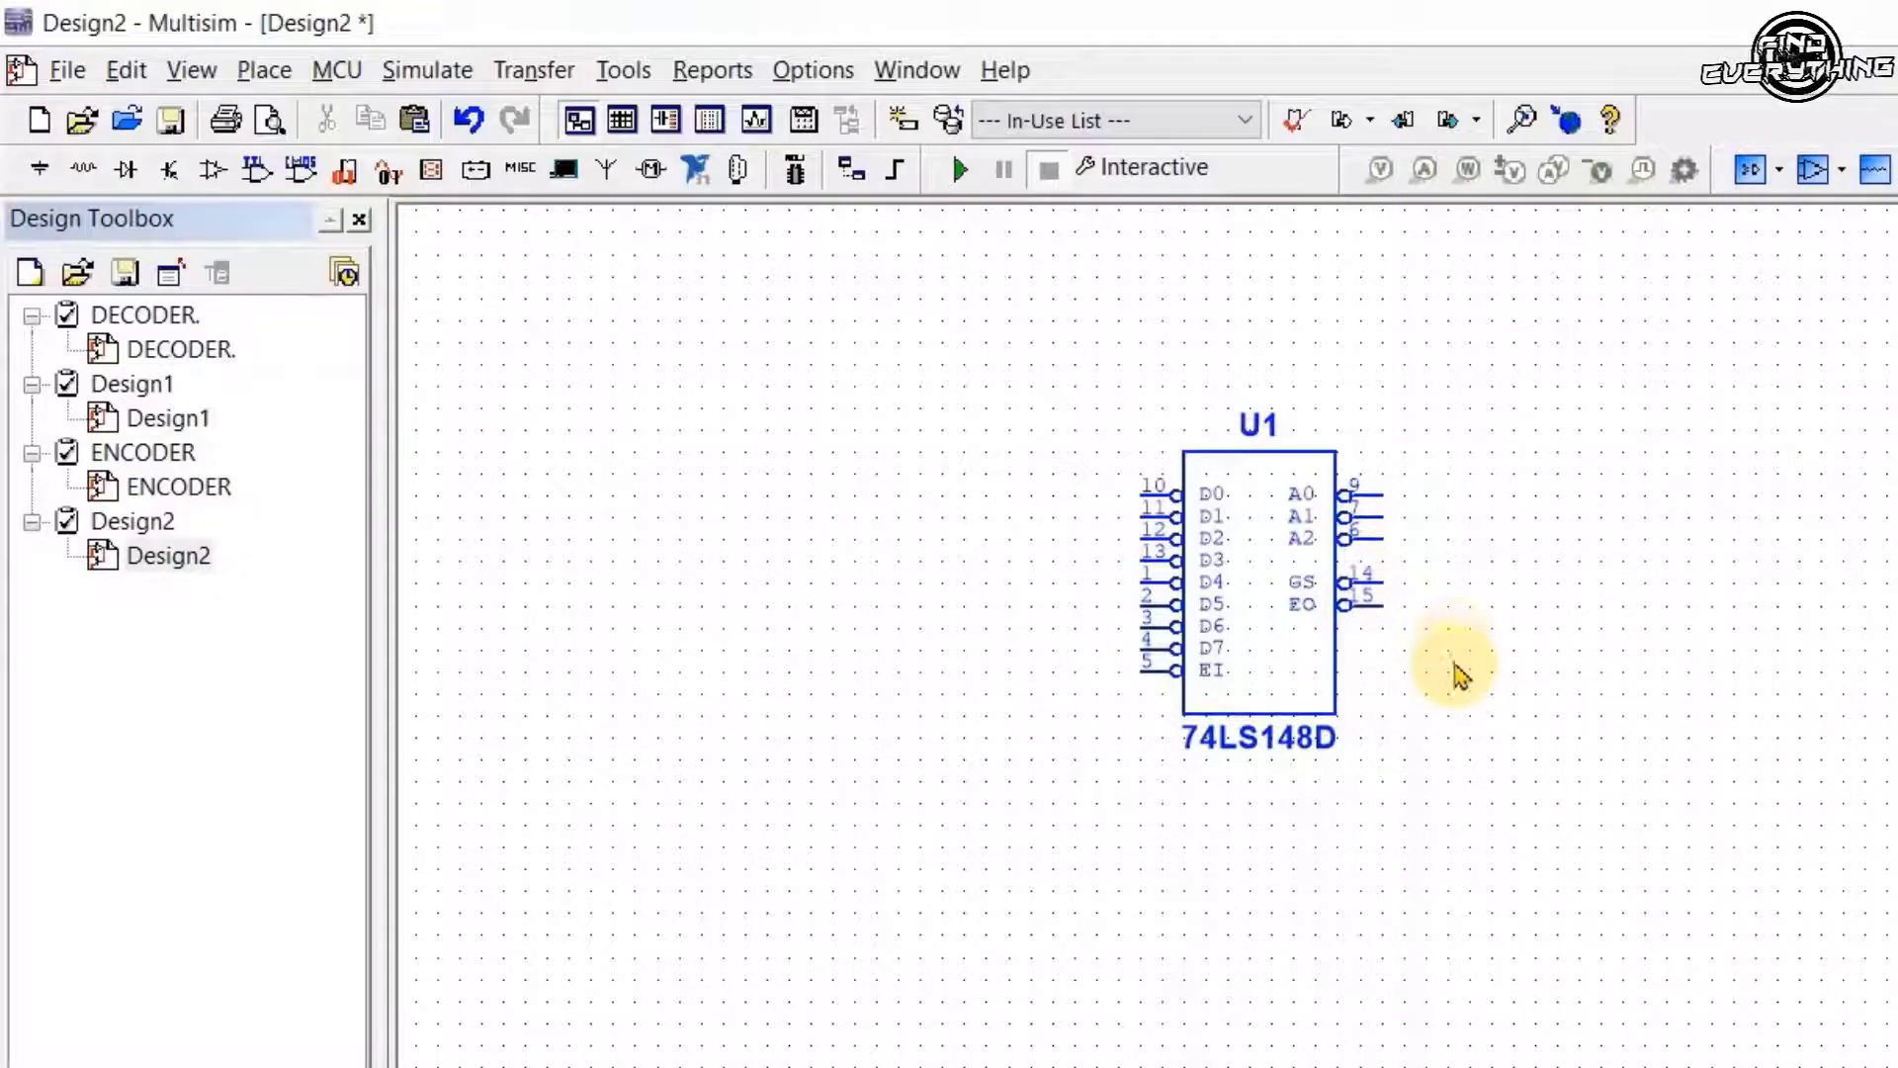
{"action": "left_click", "coordinate": [1272, 620]}
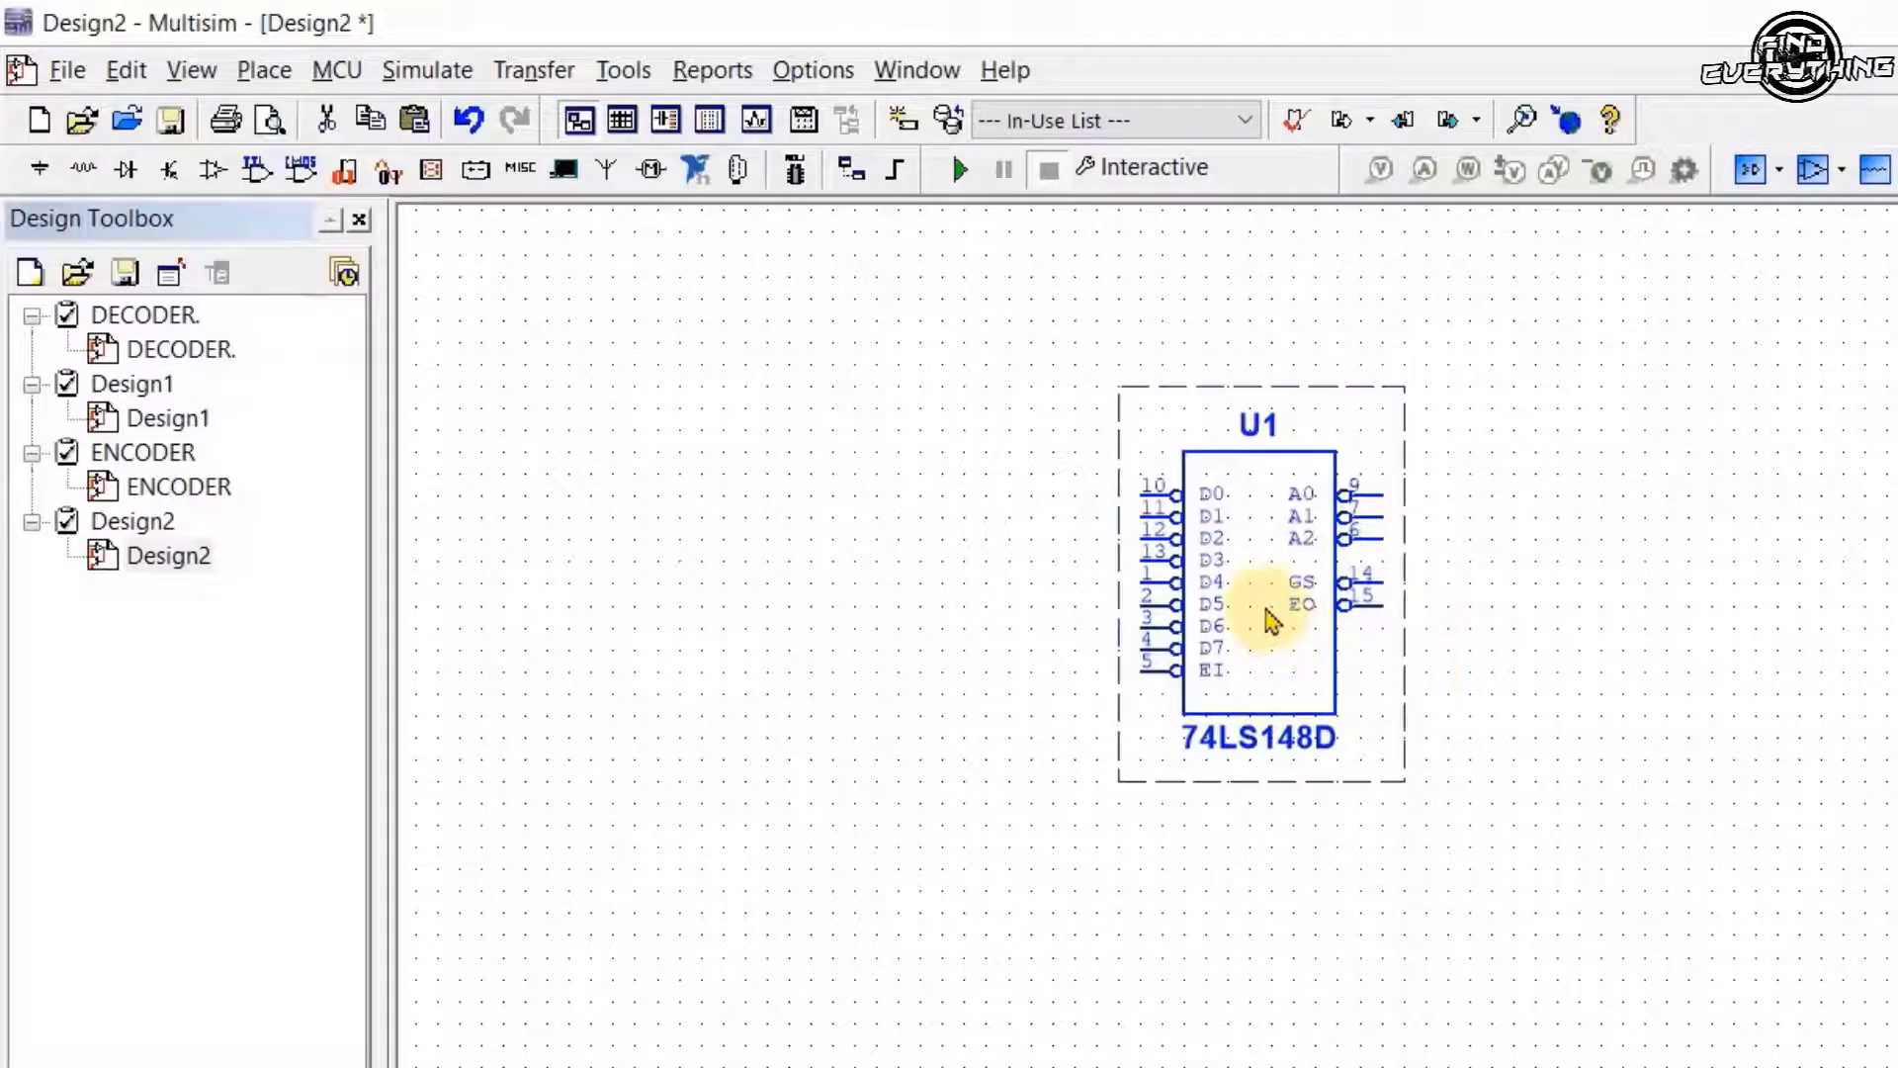
{"action": "key", "text": "Right"}
{"action": "key", "text": "Right"}
{"action": "key", "text": "Right"}
{"action": "key", "text": "Right"}
{"action": "key", "text": "Right"}
{"action": "key", "text": "Right"}
{"action": "key", "text": "Right"}
{"action": "key", "text": "Right"}
{"action": "key", "text": "Right"}
{"action": "key", "text": "Right"}
{"action": "key", "text": "Right"}
{"action": "key", "text": "Right"}
{"action": "key", "text": "Right"}
{"action": "key", "text": "Right"}
{"action": "key", "text": "Right"}
{"action": "key", "text": "Right"}
{"action": "key", "text": "Right"}
{"action": "key", "text": "Right"}
{"action": "key", "text": "Right"}
{"action": "key", "text": "Right"}
{"action": "left_click", "coordinate": [1851, 524]}
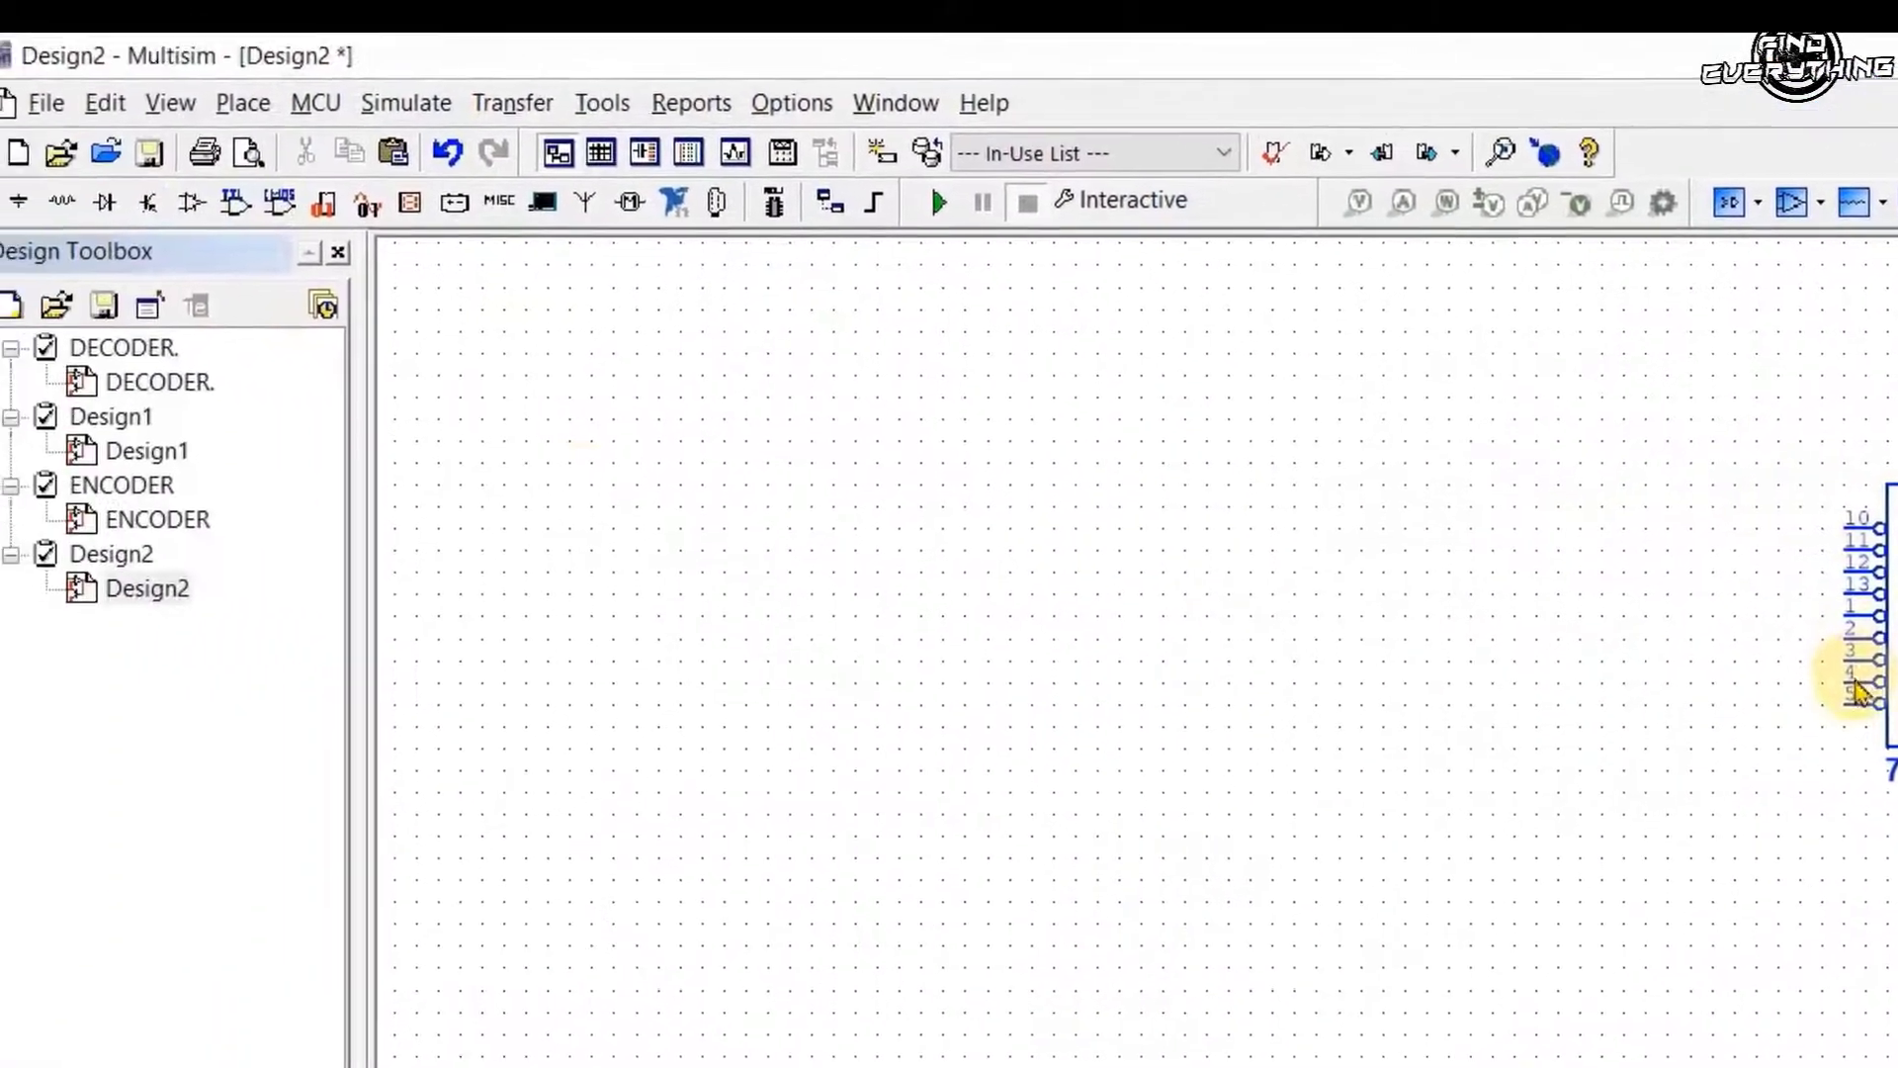
Place an INTERACTIVE_DIGITAL_CONSTANT from the digital sources at the upper left of the schematic and hide its key label.
{"action": "left_click", "coordinate": [19, 202]}
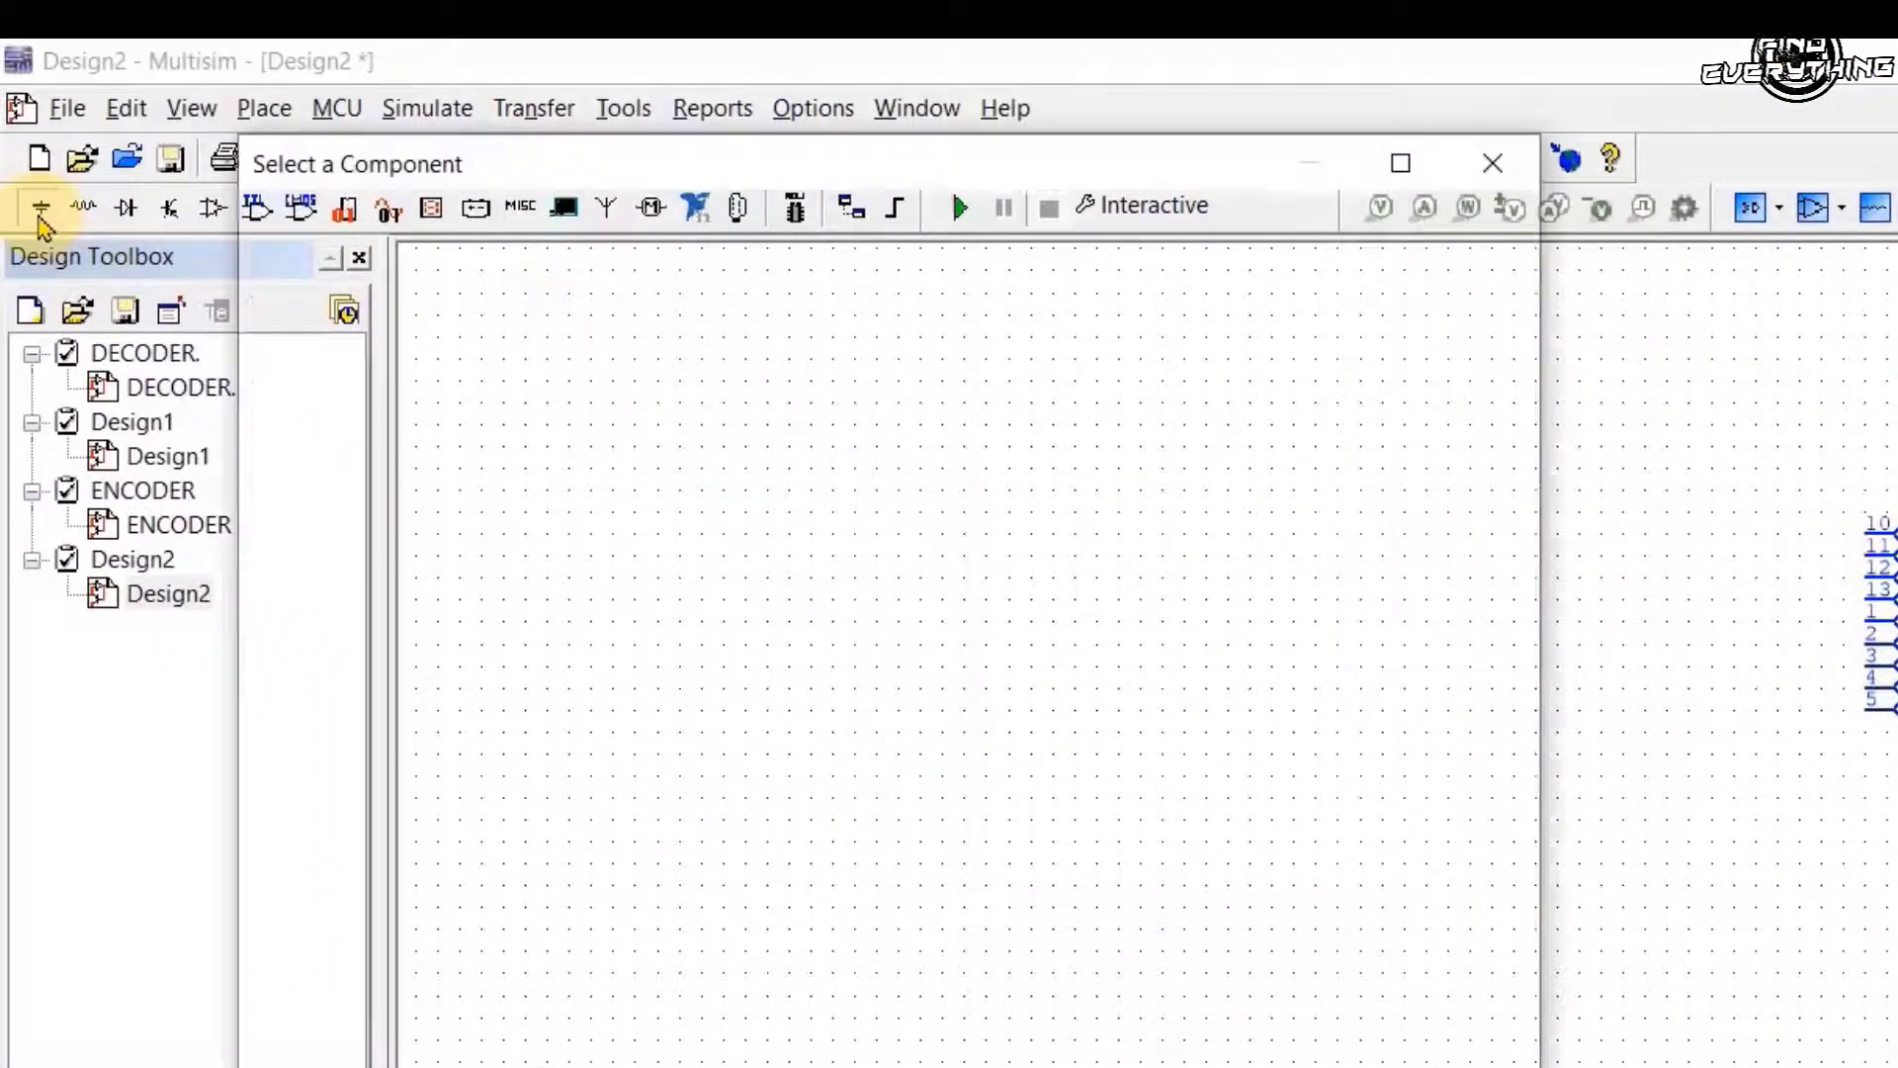
{"action": "left_click", "coordinate": [398, 686]}
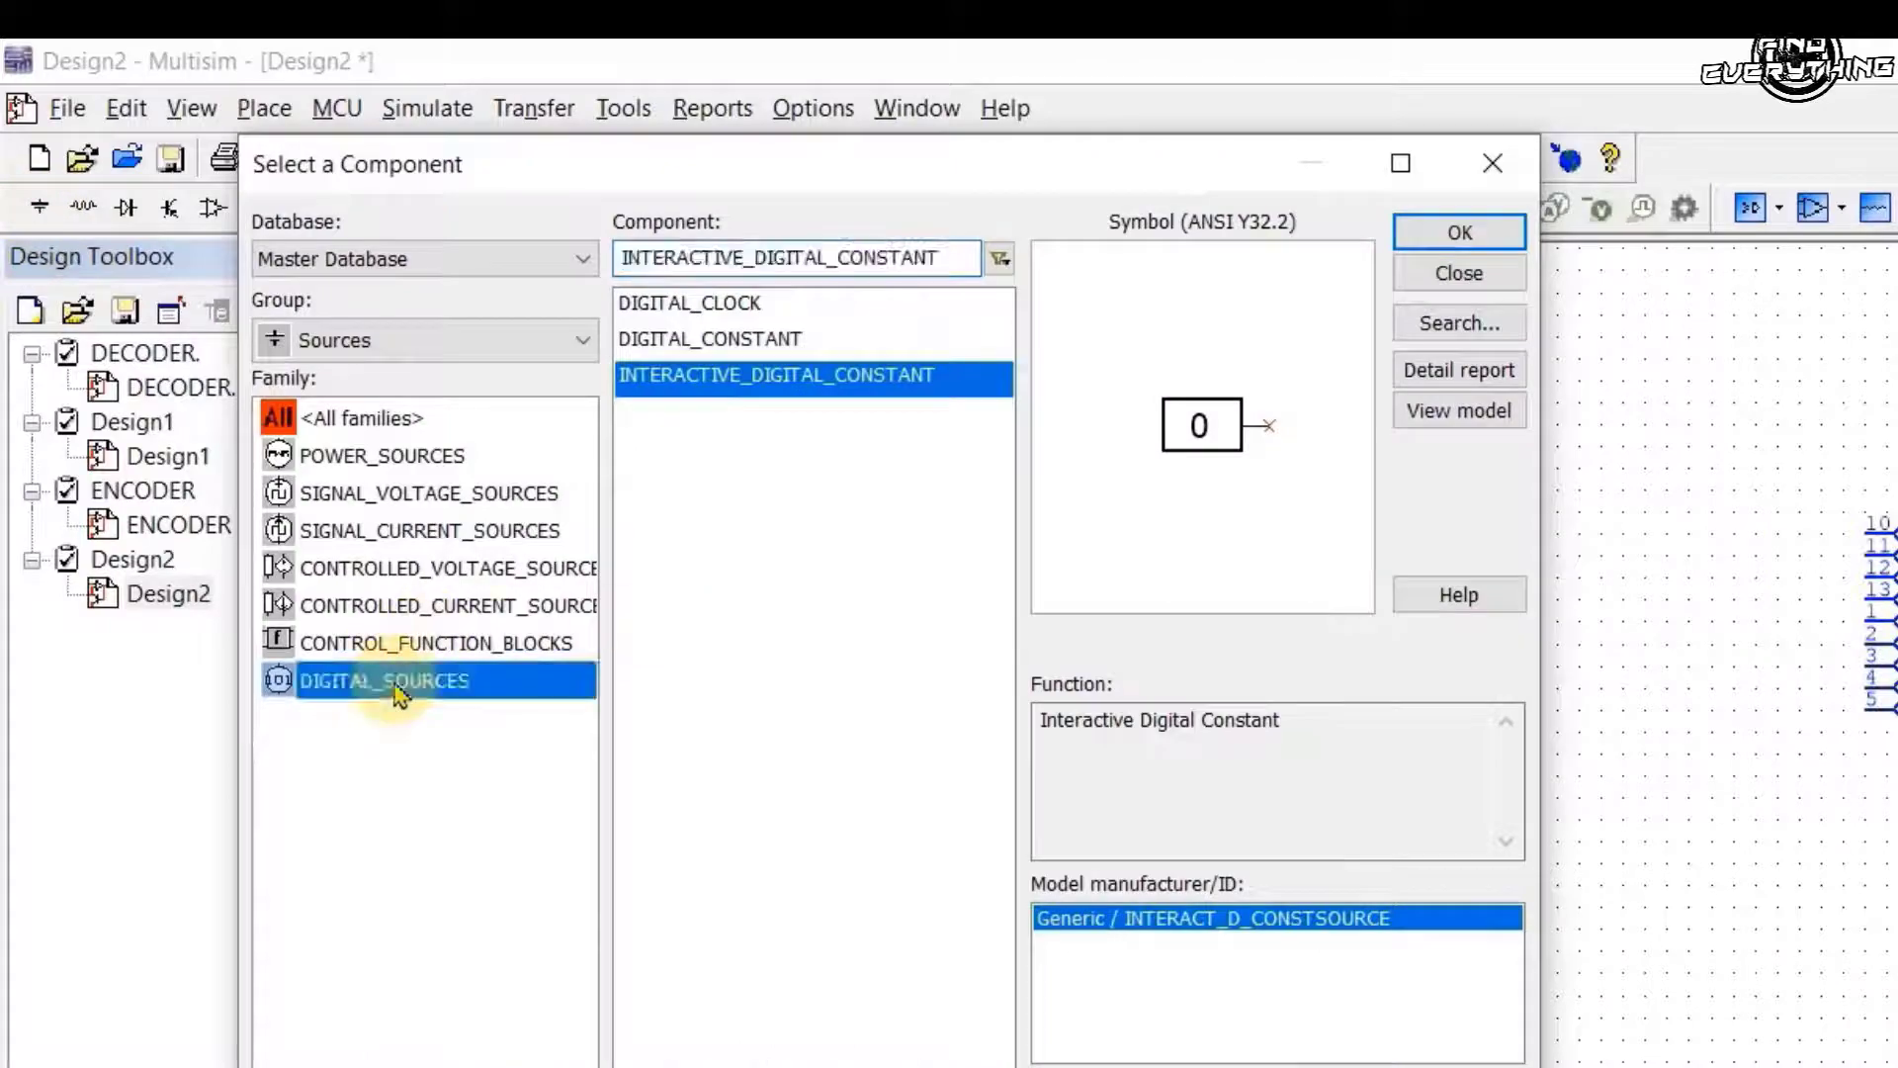
{"action": "left_click", "coordinate": [869, 376]}
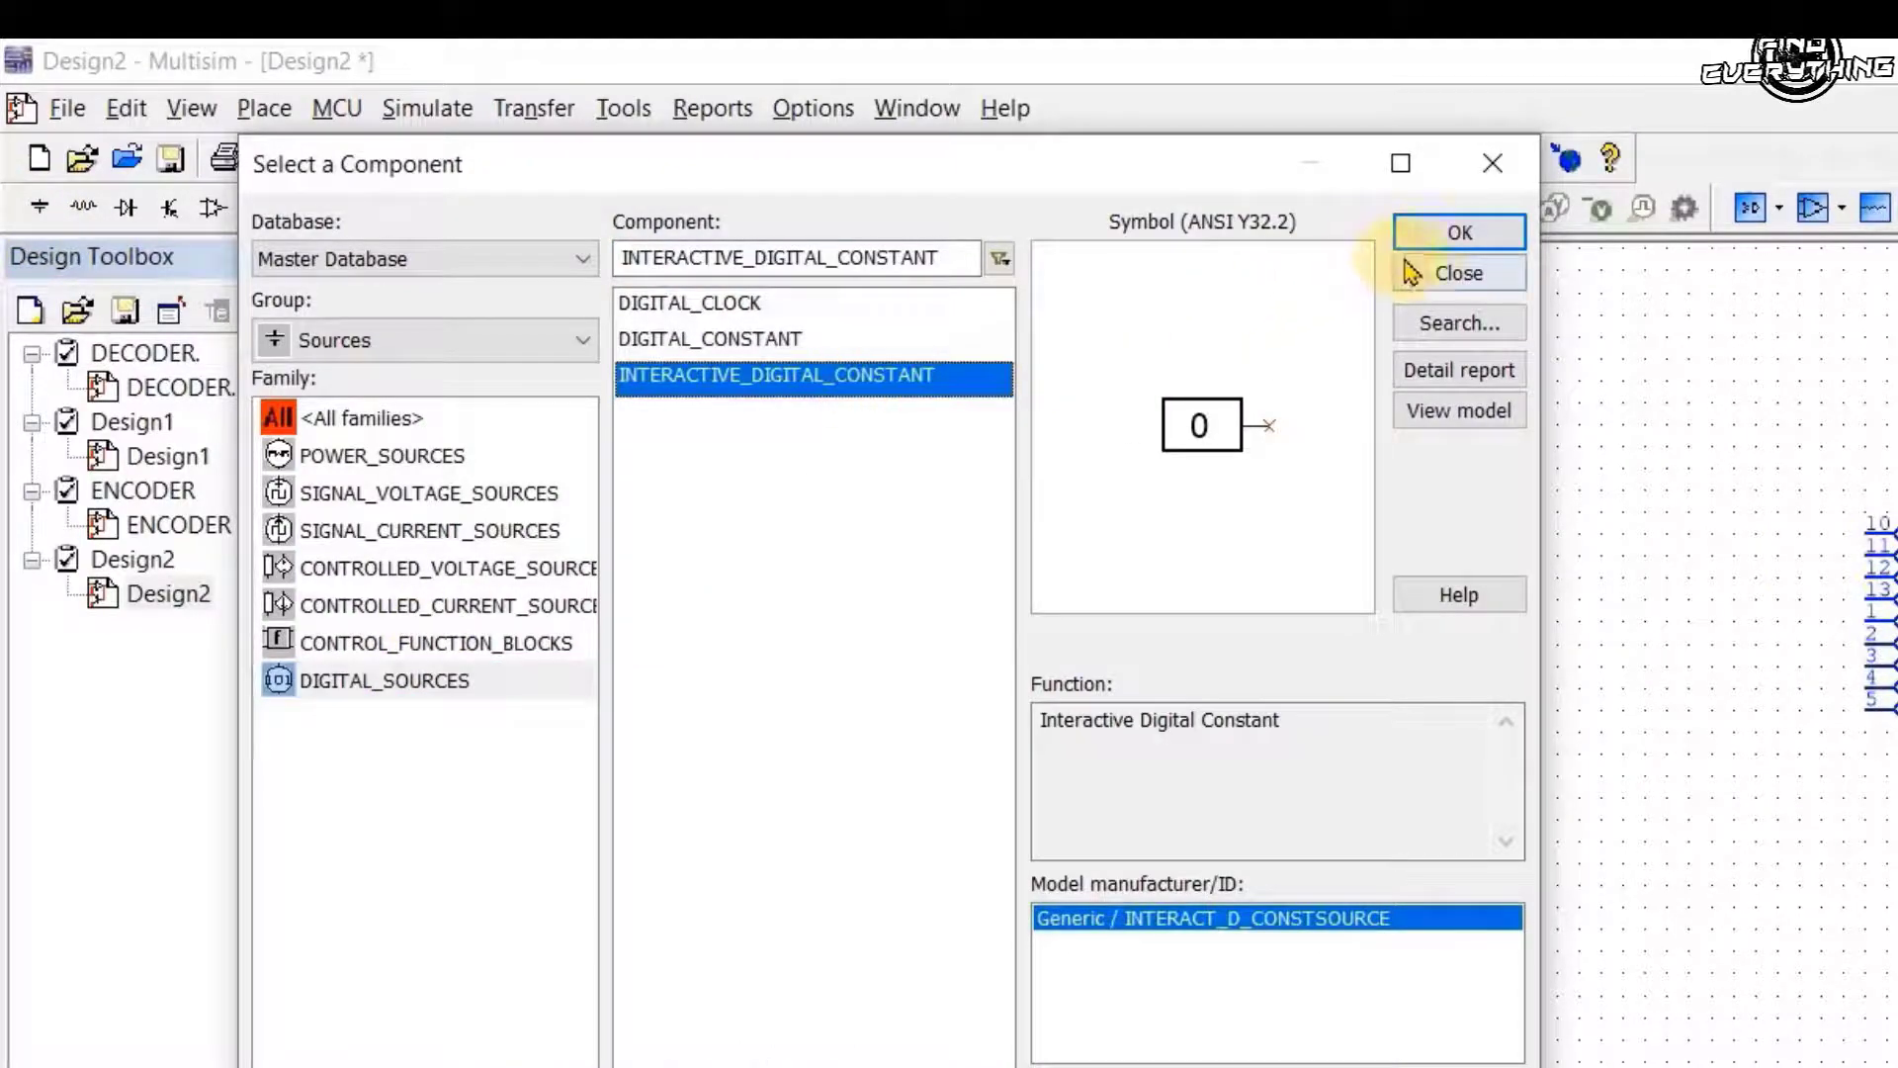
{"action": "left_click", "coordinate": [1424, 238]}
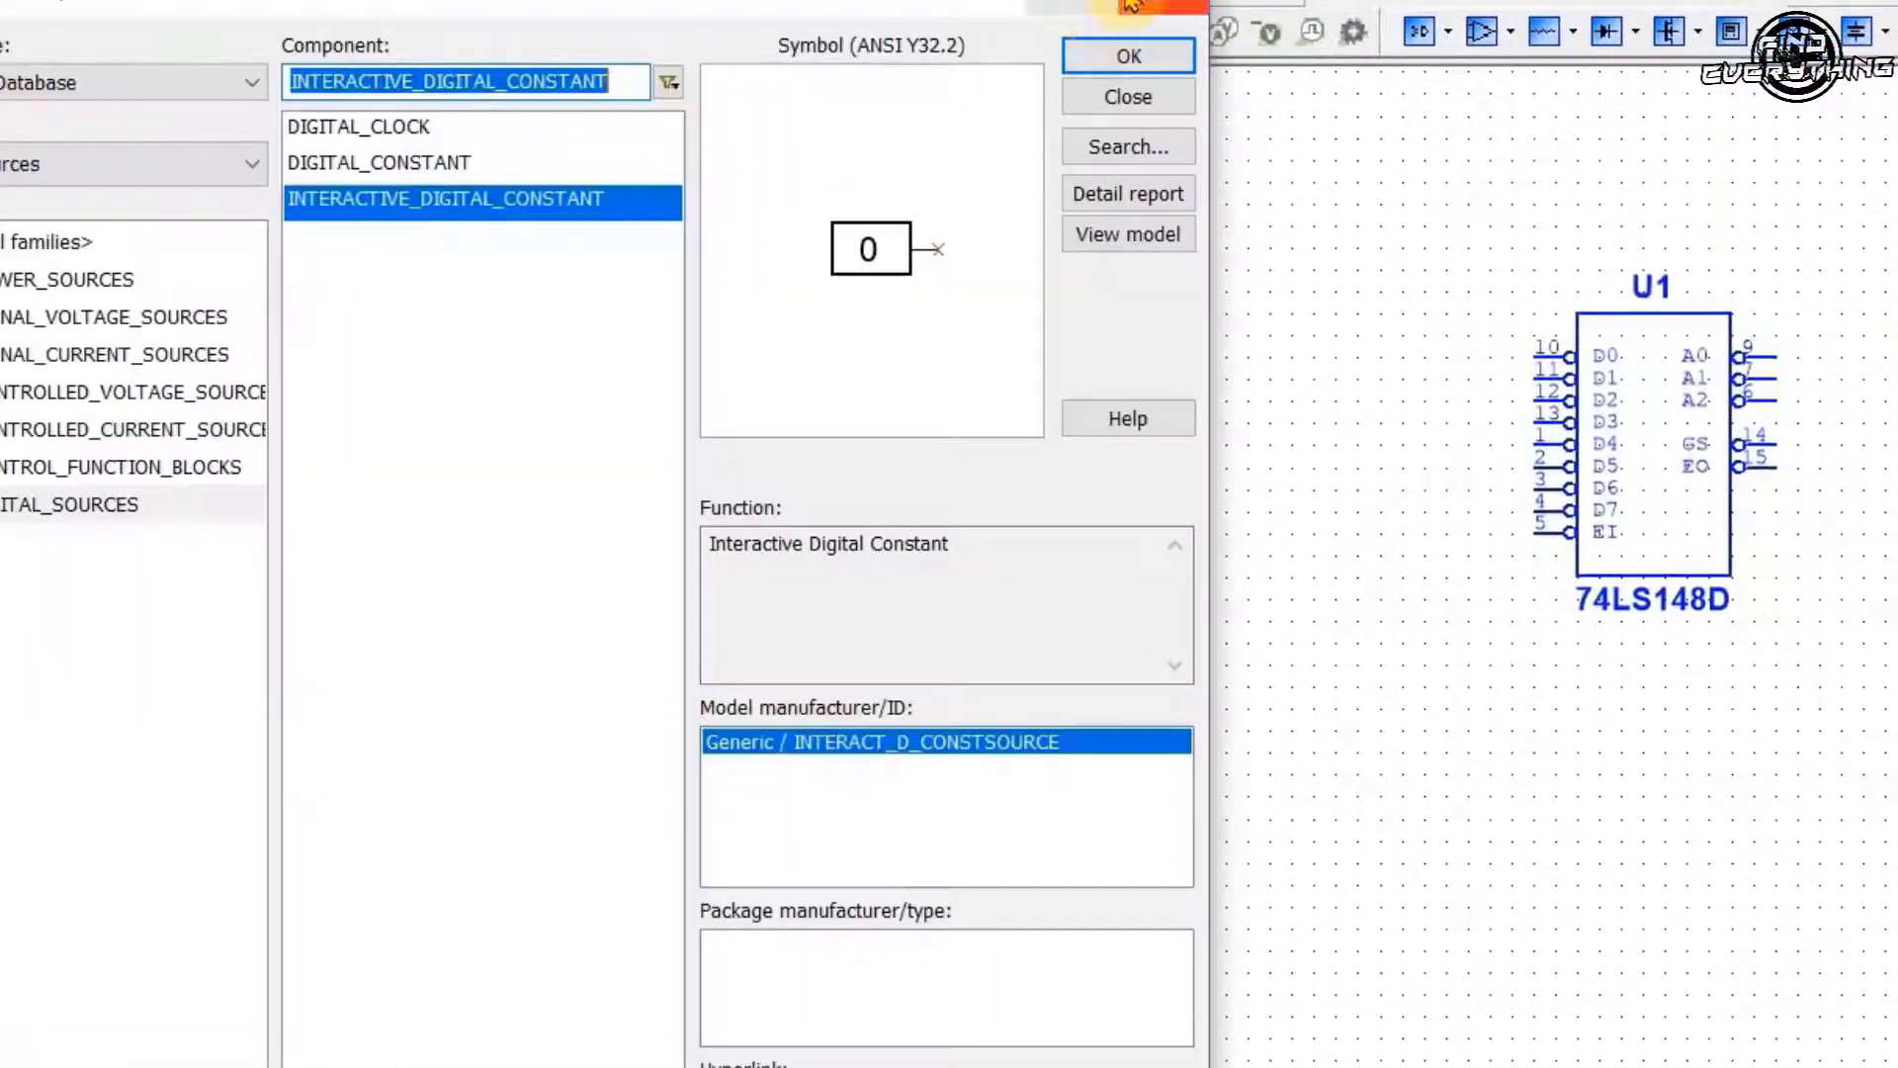
{"action": "left_click", "coordinate": [1251, 122]}
{"action": "left_click", "coordinate": [386, 317]}
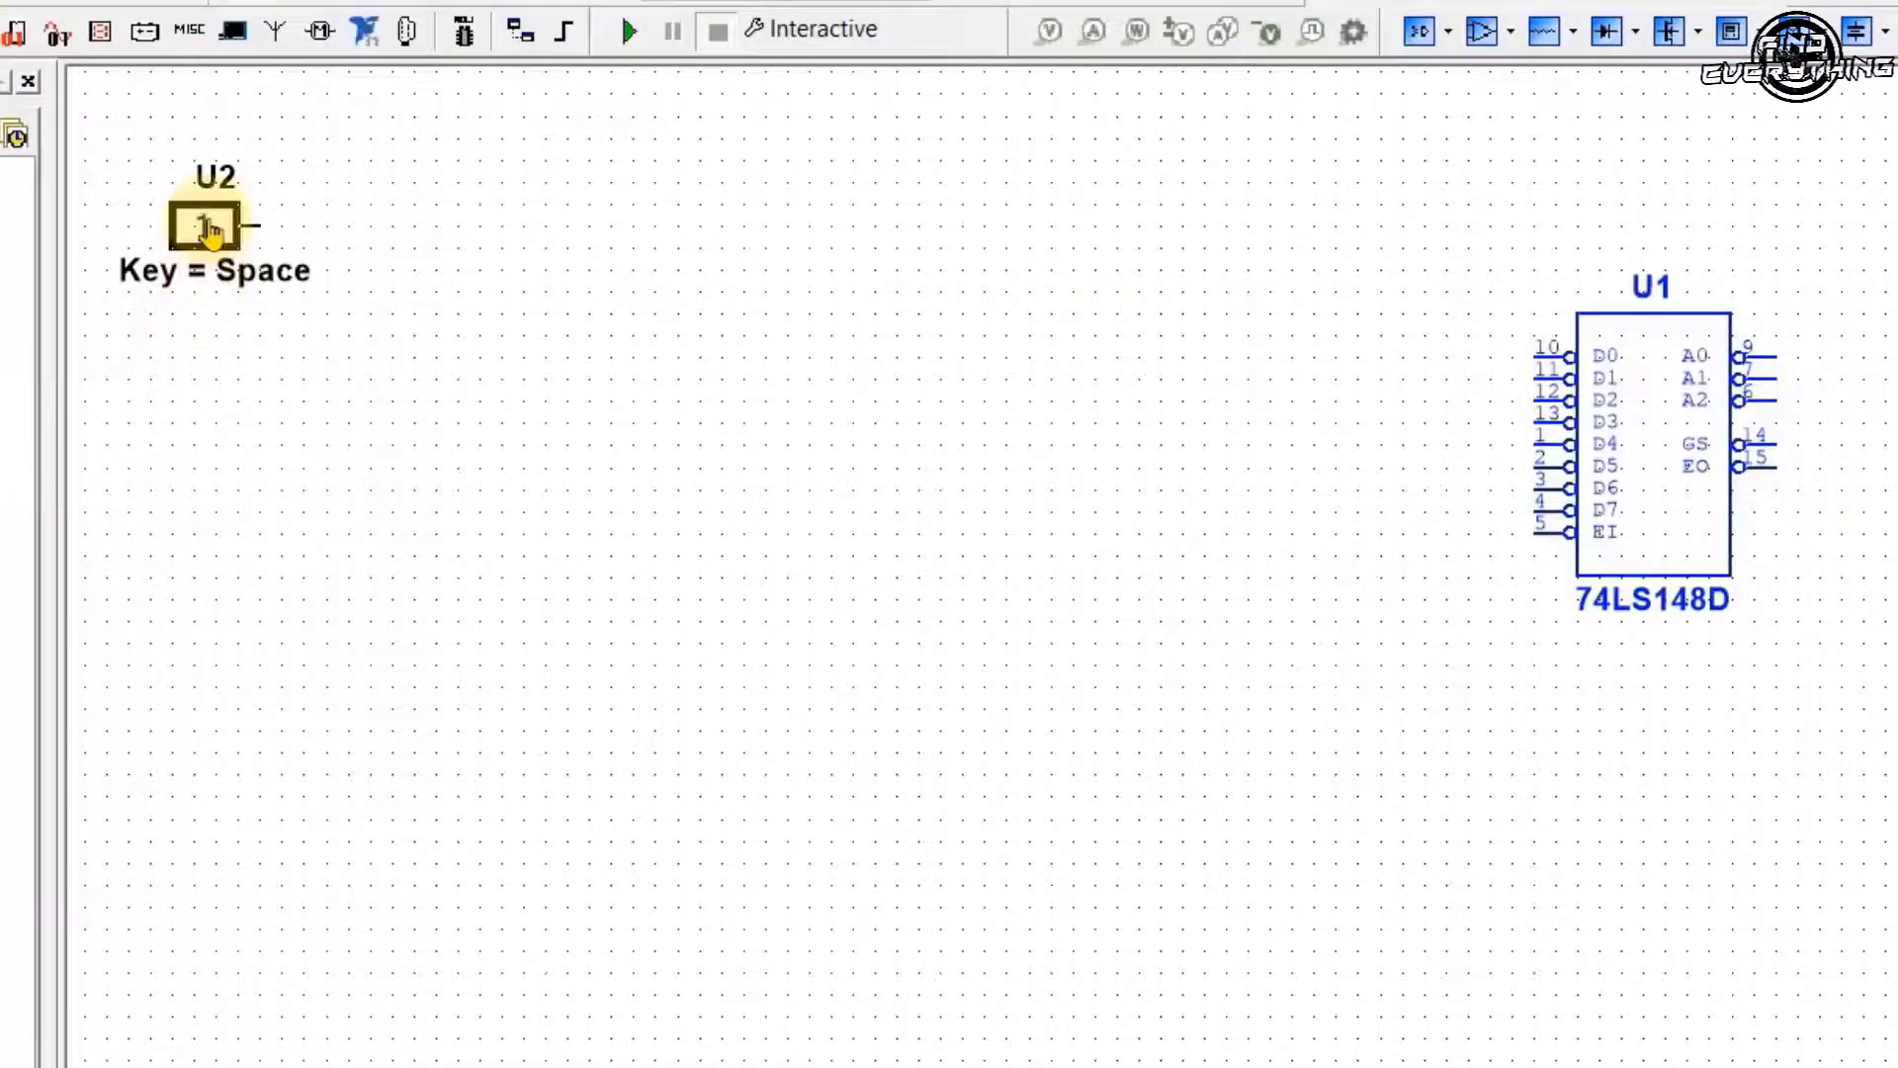
{"action": "double_click", "coordinate": [217, 271]}
{"action": "left_click", "coordinate": [1479, 691]}
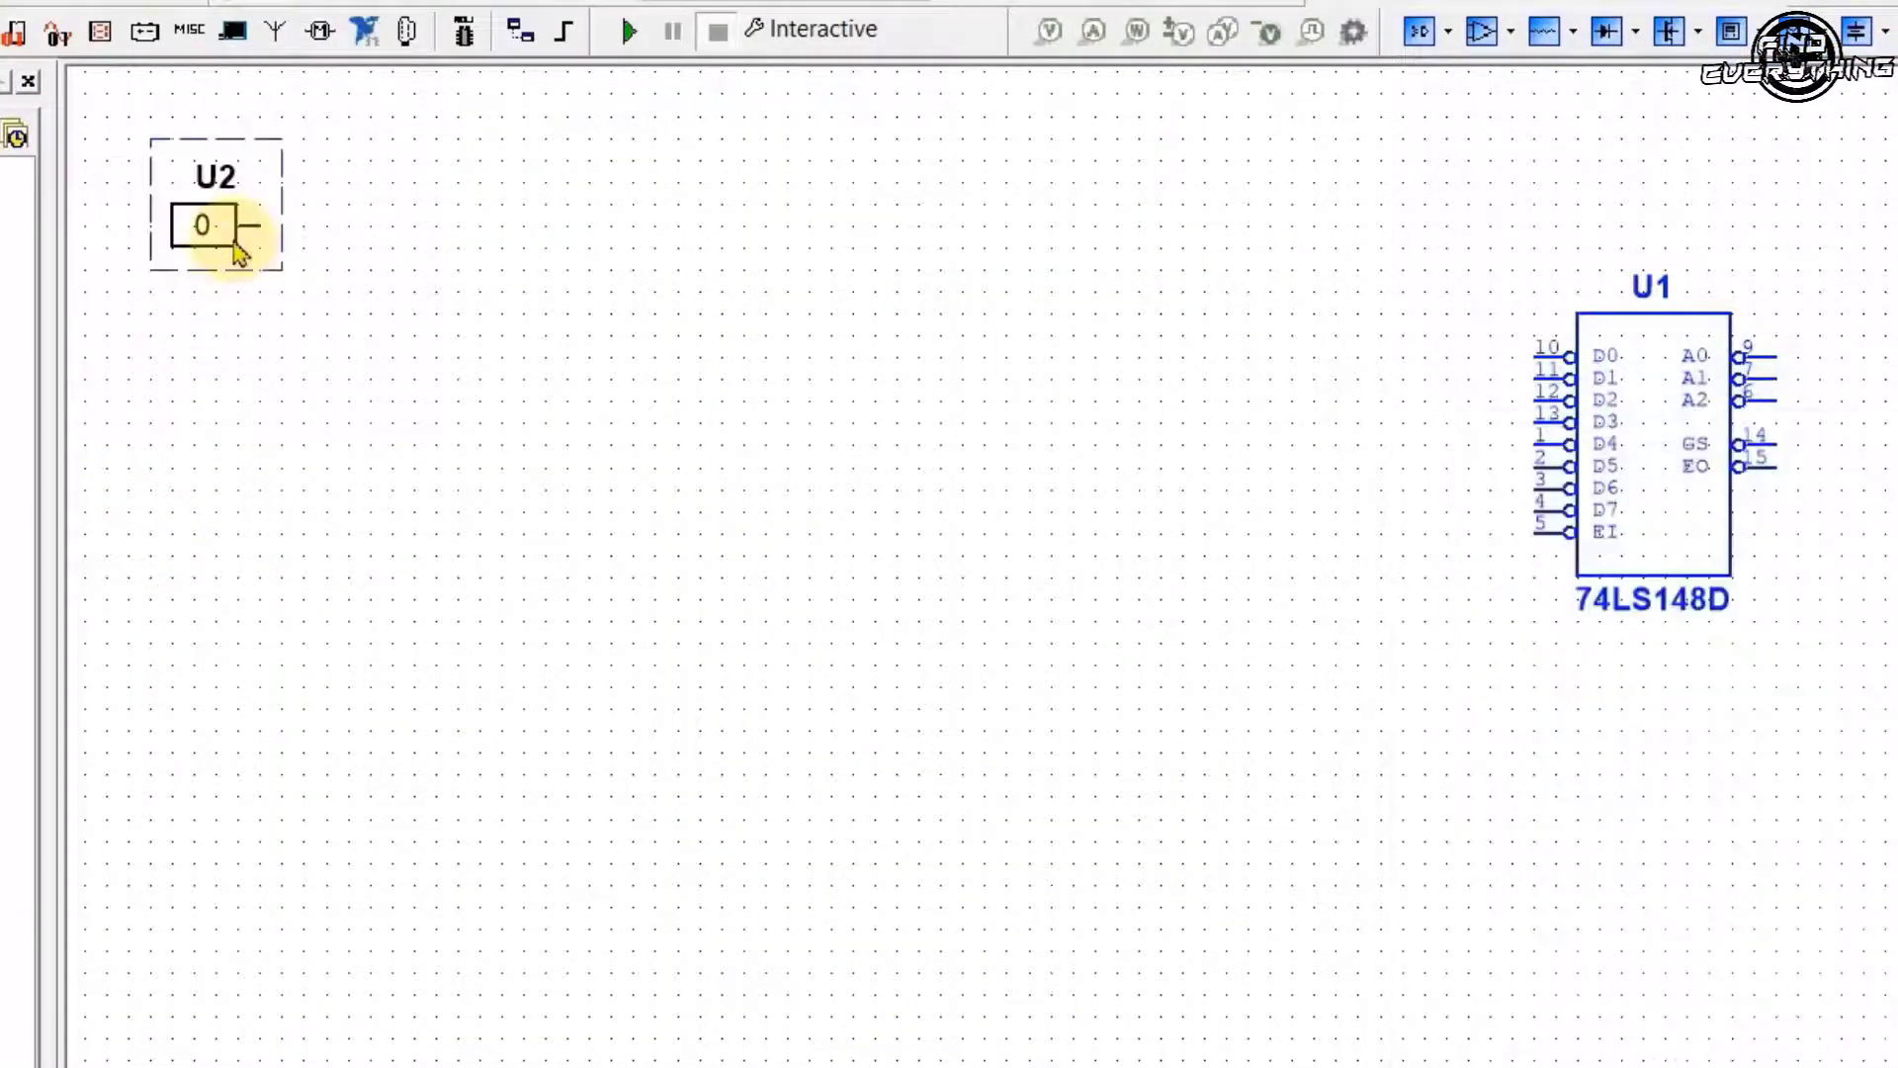
Paste seven copies of the interactive digital constant side by side to the right of U2.
{"action": "key", "text": "ctrl+v"}
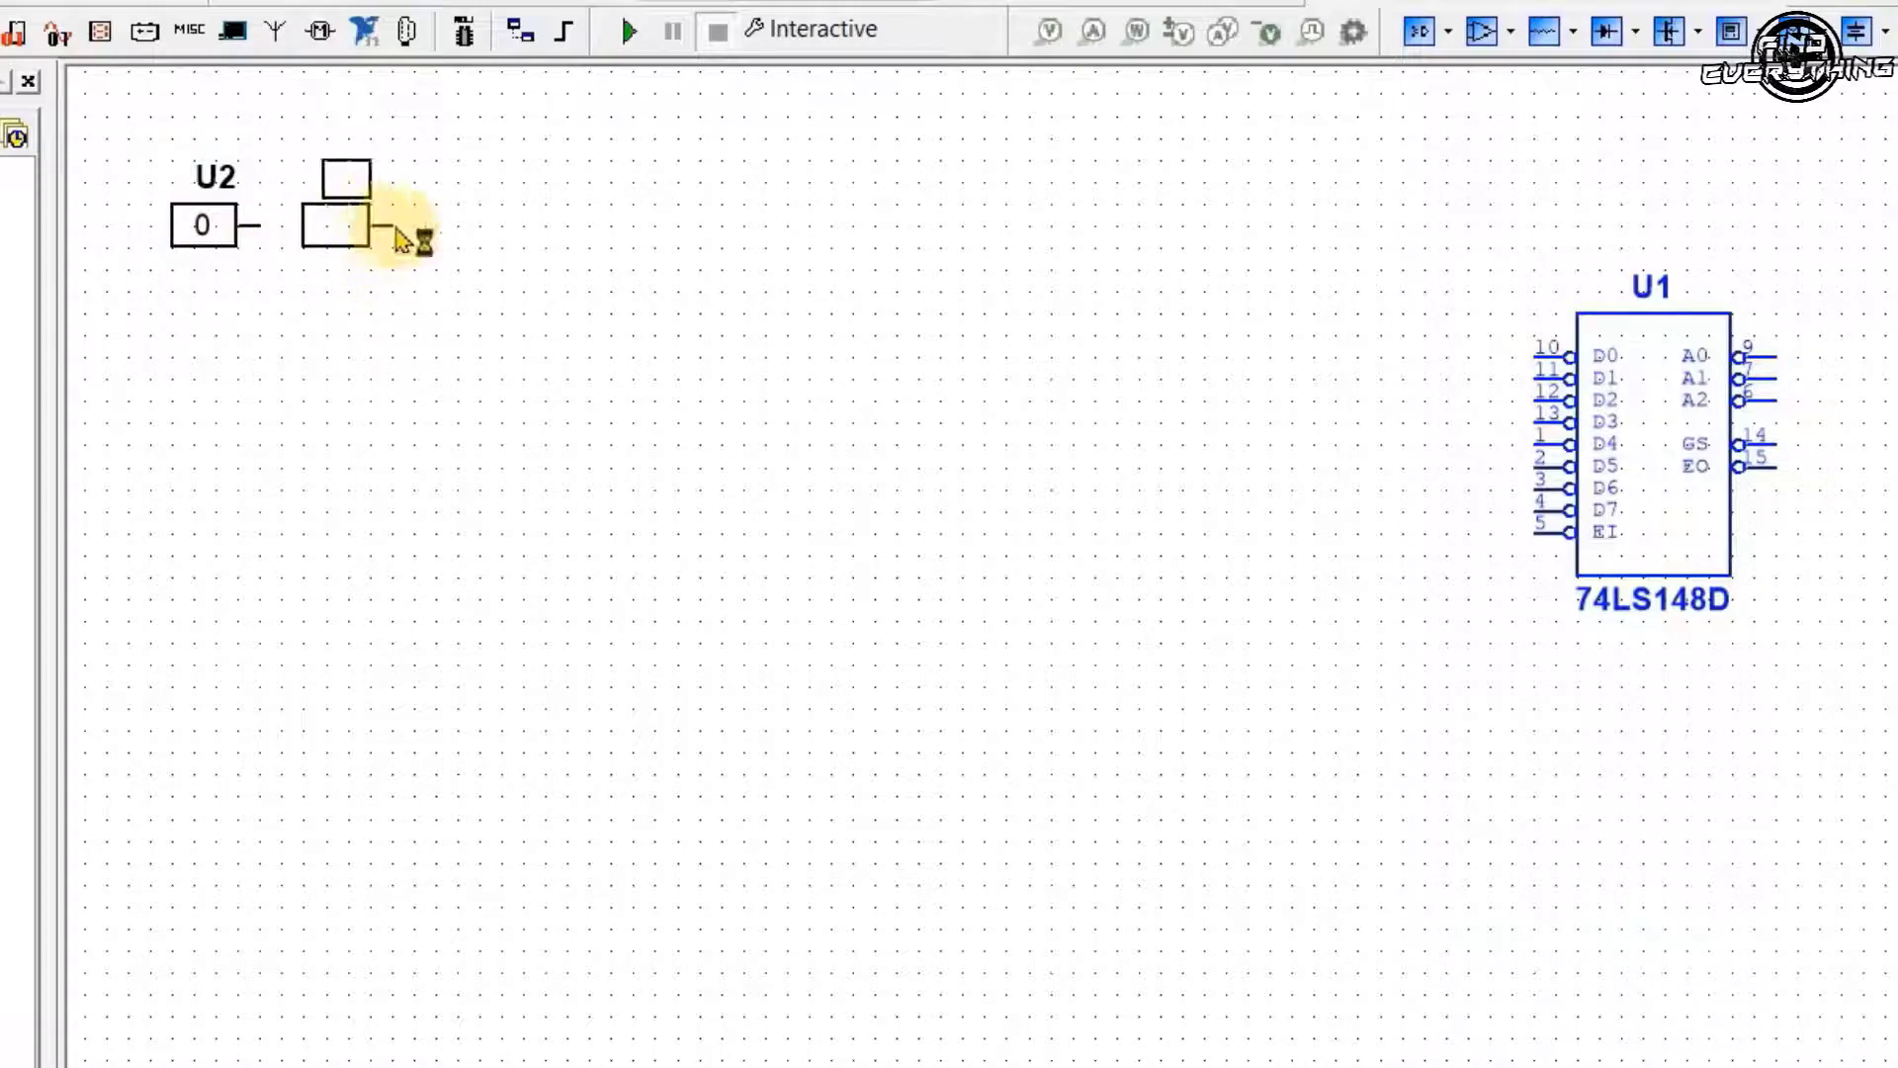
{"action": "left_click", "coordinate": [397, 235]}
{"action": "key", "text": "ctrl+v"}
{"action": "left_click", "coordinate": [529, 237]}
{"action": "key", "text": "ctrl+v"}
{"action": "left_click", "coordinate": [663, 257]}
{"action": "key", "text": "ctrl+v"}
{"action": "left_click", "coordinate": [771, 254]}
{"action": "key", "text": "ctrl+v"}
{"action": "left_click", "coordinate": [1031, 275]}
{"action": "key", "text": "ctrl+v"}
{"action": "left_click", "coordinate": [1142, 274]}
Shift the uneven digital constant copies upward so that U2 through U9 line up in one row.
{"action": "left_click", "coordinate": [603, 253]}
{"action": "key", "text": "Up"}
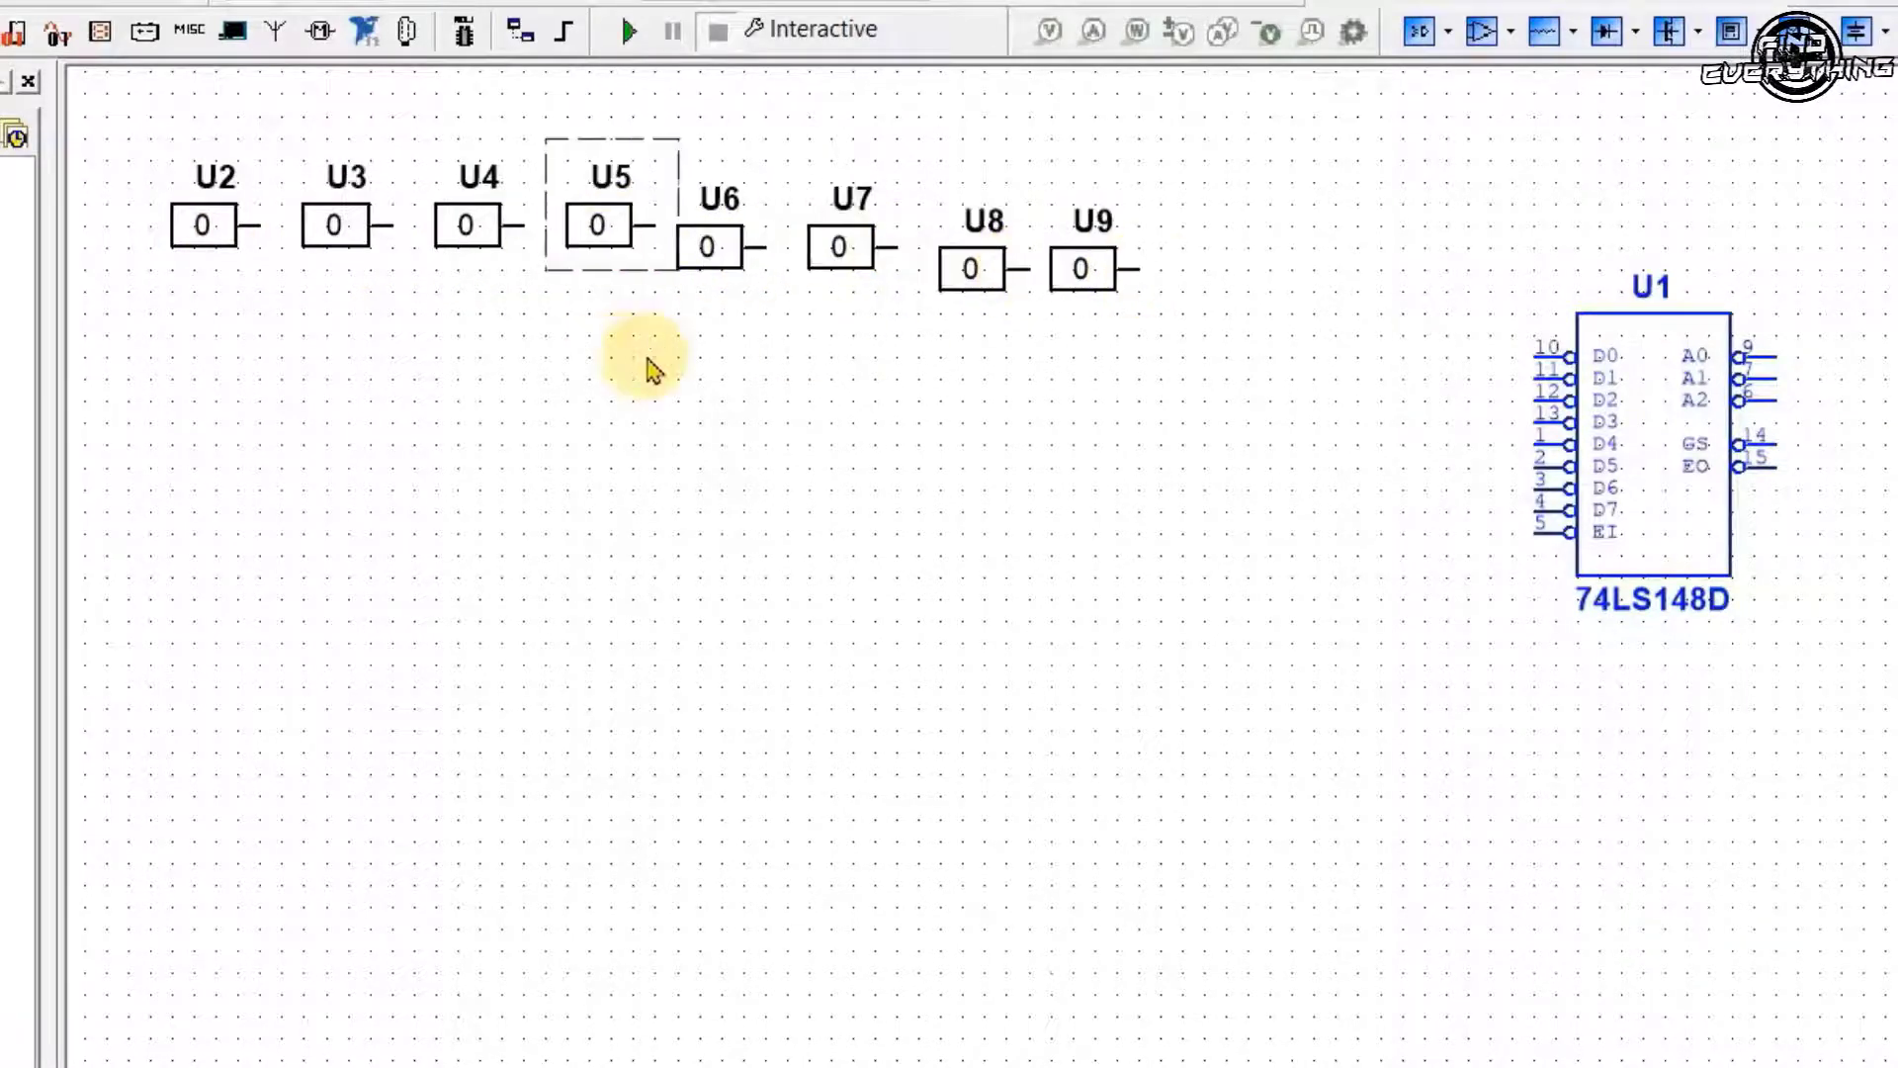
{"action": "left_click", "coordinate": [720, 253]}
{"action": "key", "text": "Up"}
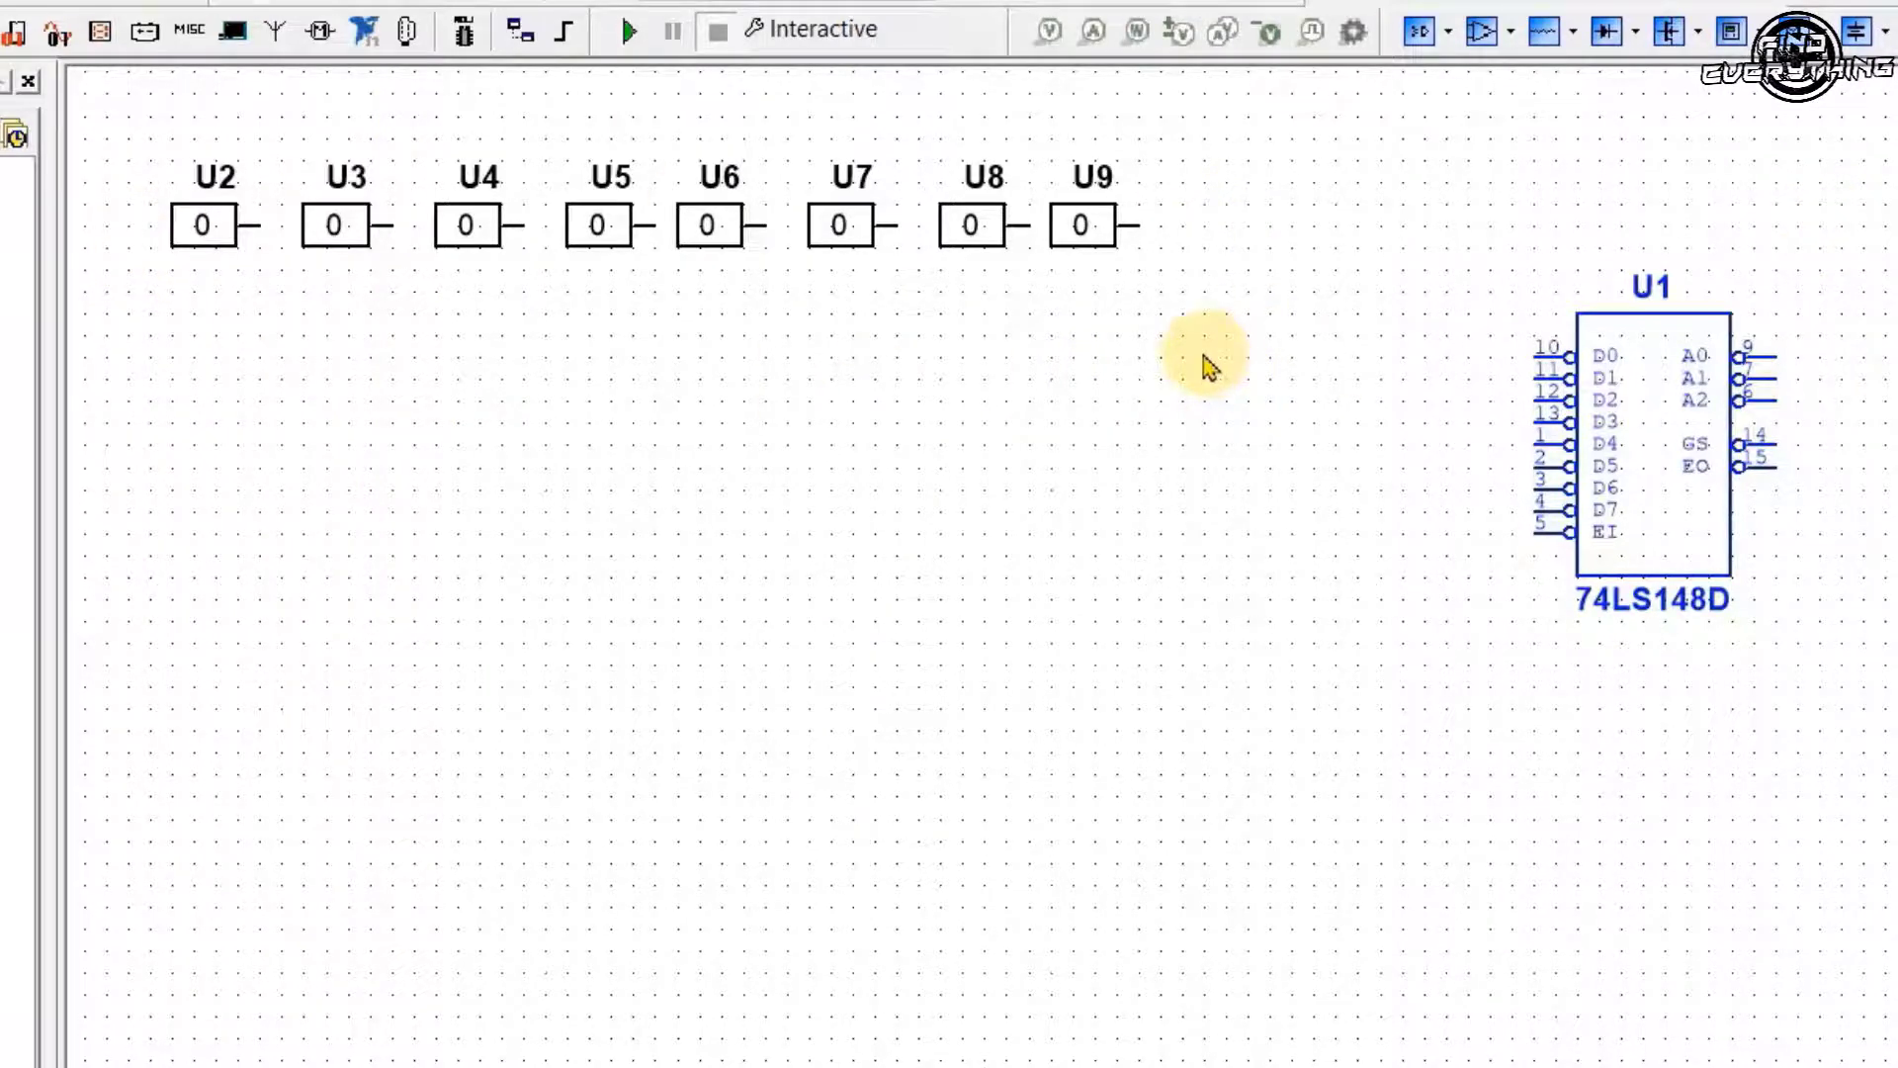
Wire digital constants U9, U8, U7 and U6 to encoder inputs D0, D1, D2 and D3 respectively.
{"action": "left_click", "coordinate": [1139, 225]}
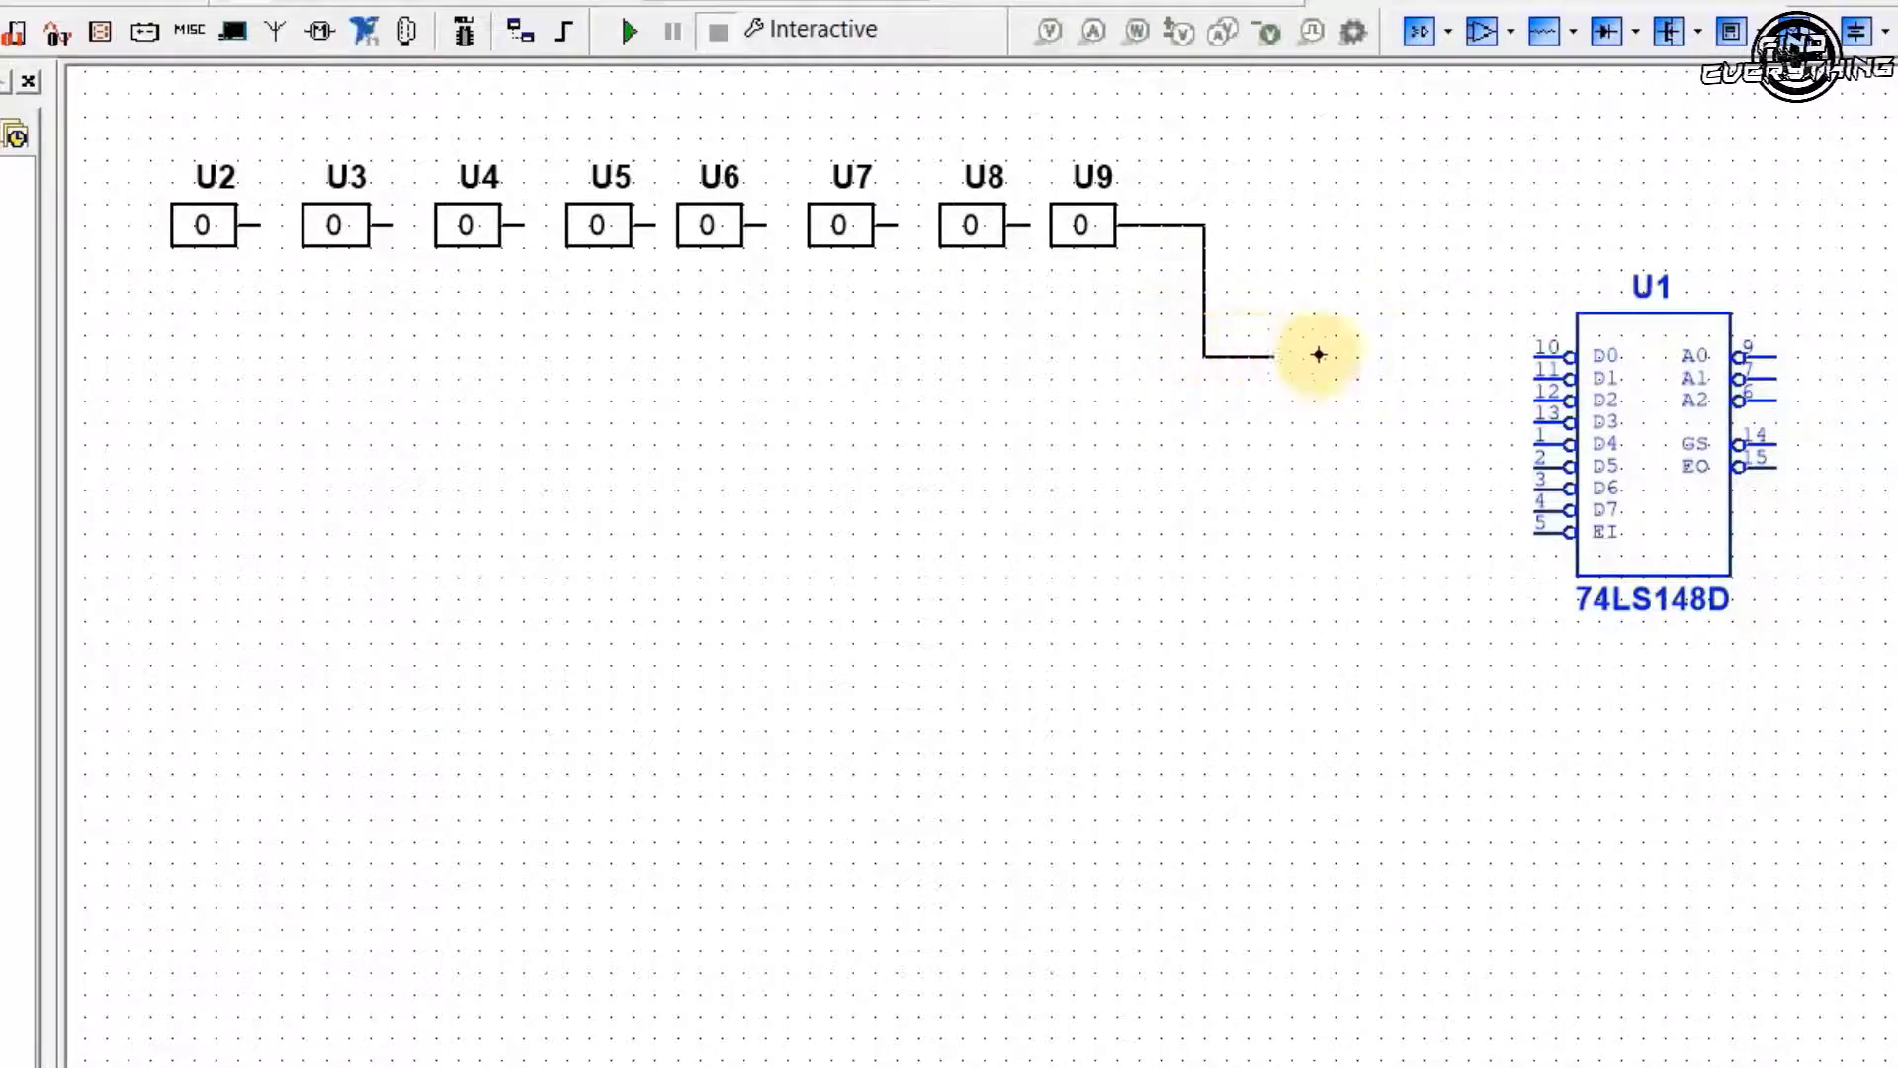
{"action": "left_click", "coordinate": [1540, 356]}
{"action": "left_click", "coordinate": [1028, 226]}
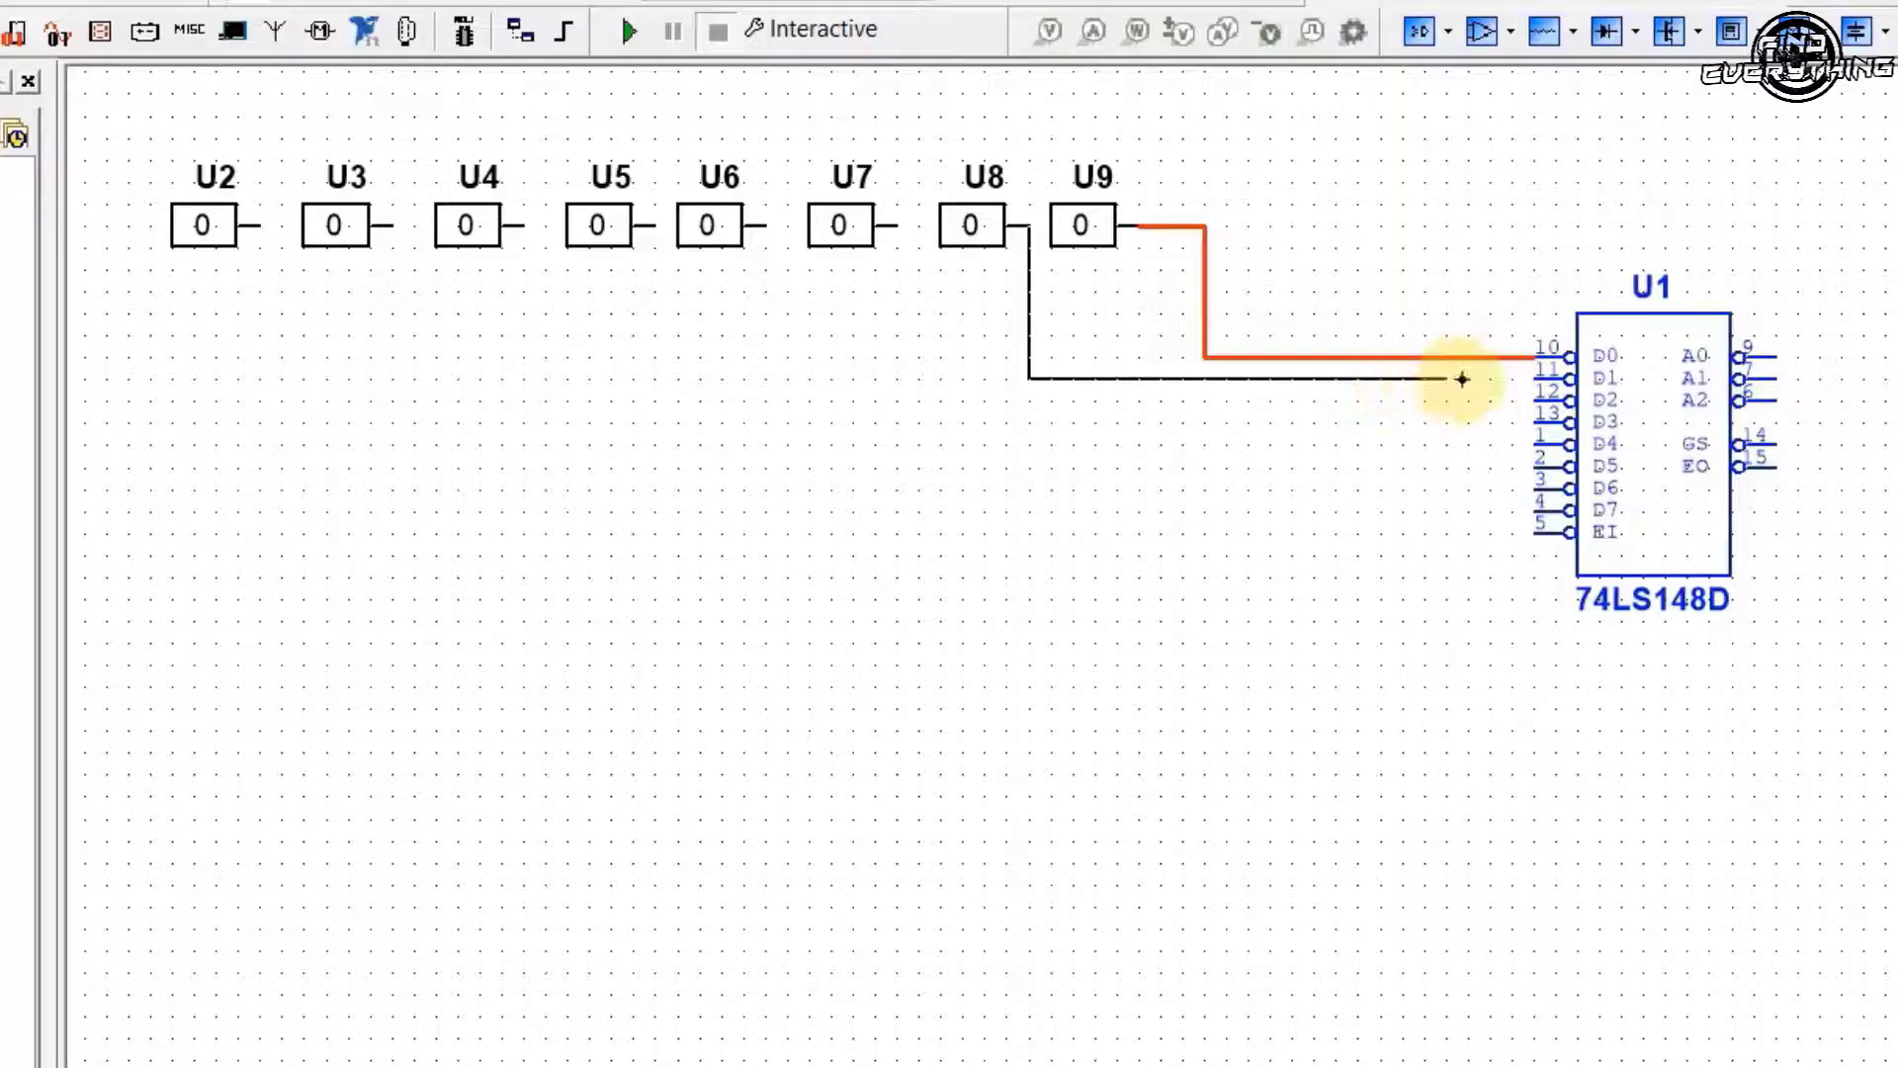
{"action": "left_click", "coordinate": [1541, 378]}
{"action": "left_click", "coordinate": [890, 226]}
{"action": "left_click", "coordinate": [1537, 399]}
{"action": "left_click", "coordinate": [764, 226]}
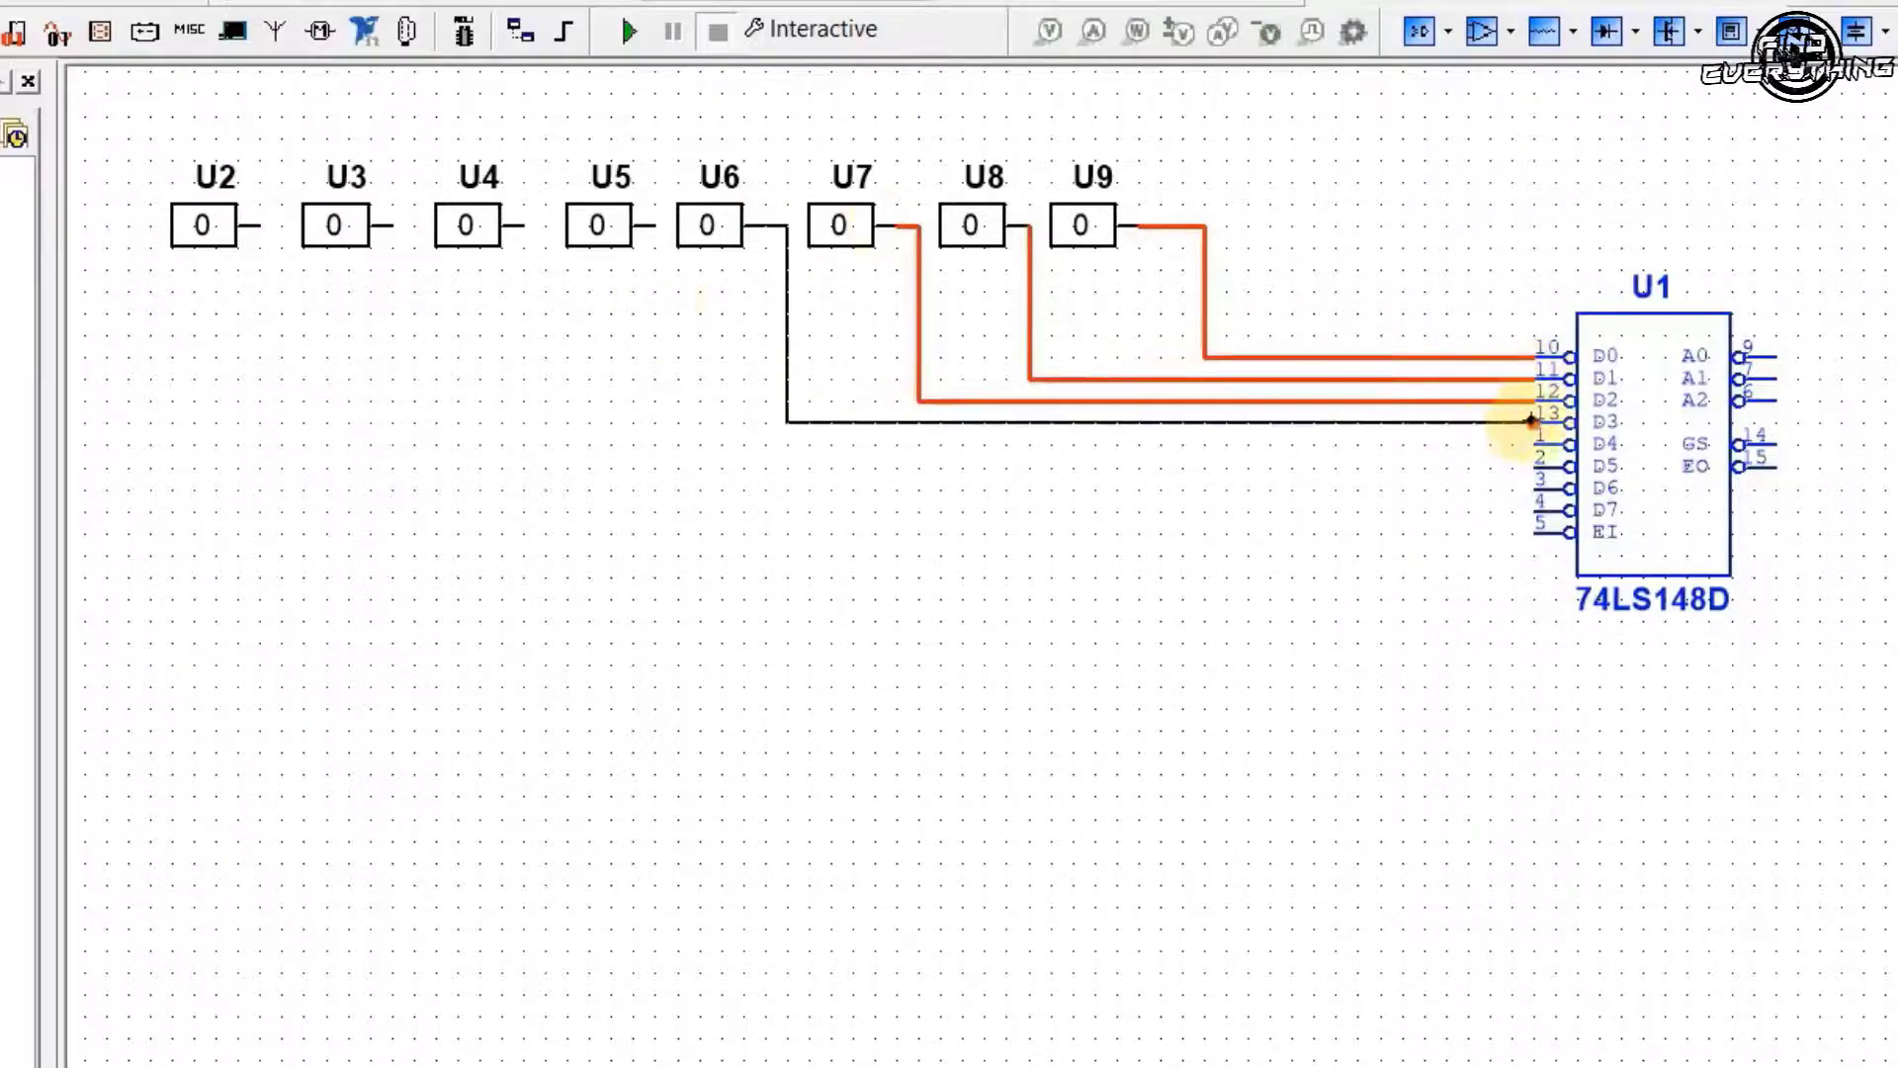
{"action": "left_click", "coordinate": [1536, 422]}
Wire digital constants U5, U4, U3 and U2 to encoder inputs D4, D5, D6 and D7 respectively.
{"action": "left_click", "coordinate": [654, 225]}
{"action": "left_click", "coordinate": [1537, 444]}
{"action": "left_click", "coordinate": [522, 226]}
{"action": "left_click", "coordinate": [1537, 467]}
{"action": "left_click", "coordinate": [392, 225]}
{"action": "left_click", "coordinate": [249, 228]}
{"action": "left_click", "coordinate": [1539, 511]}
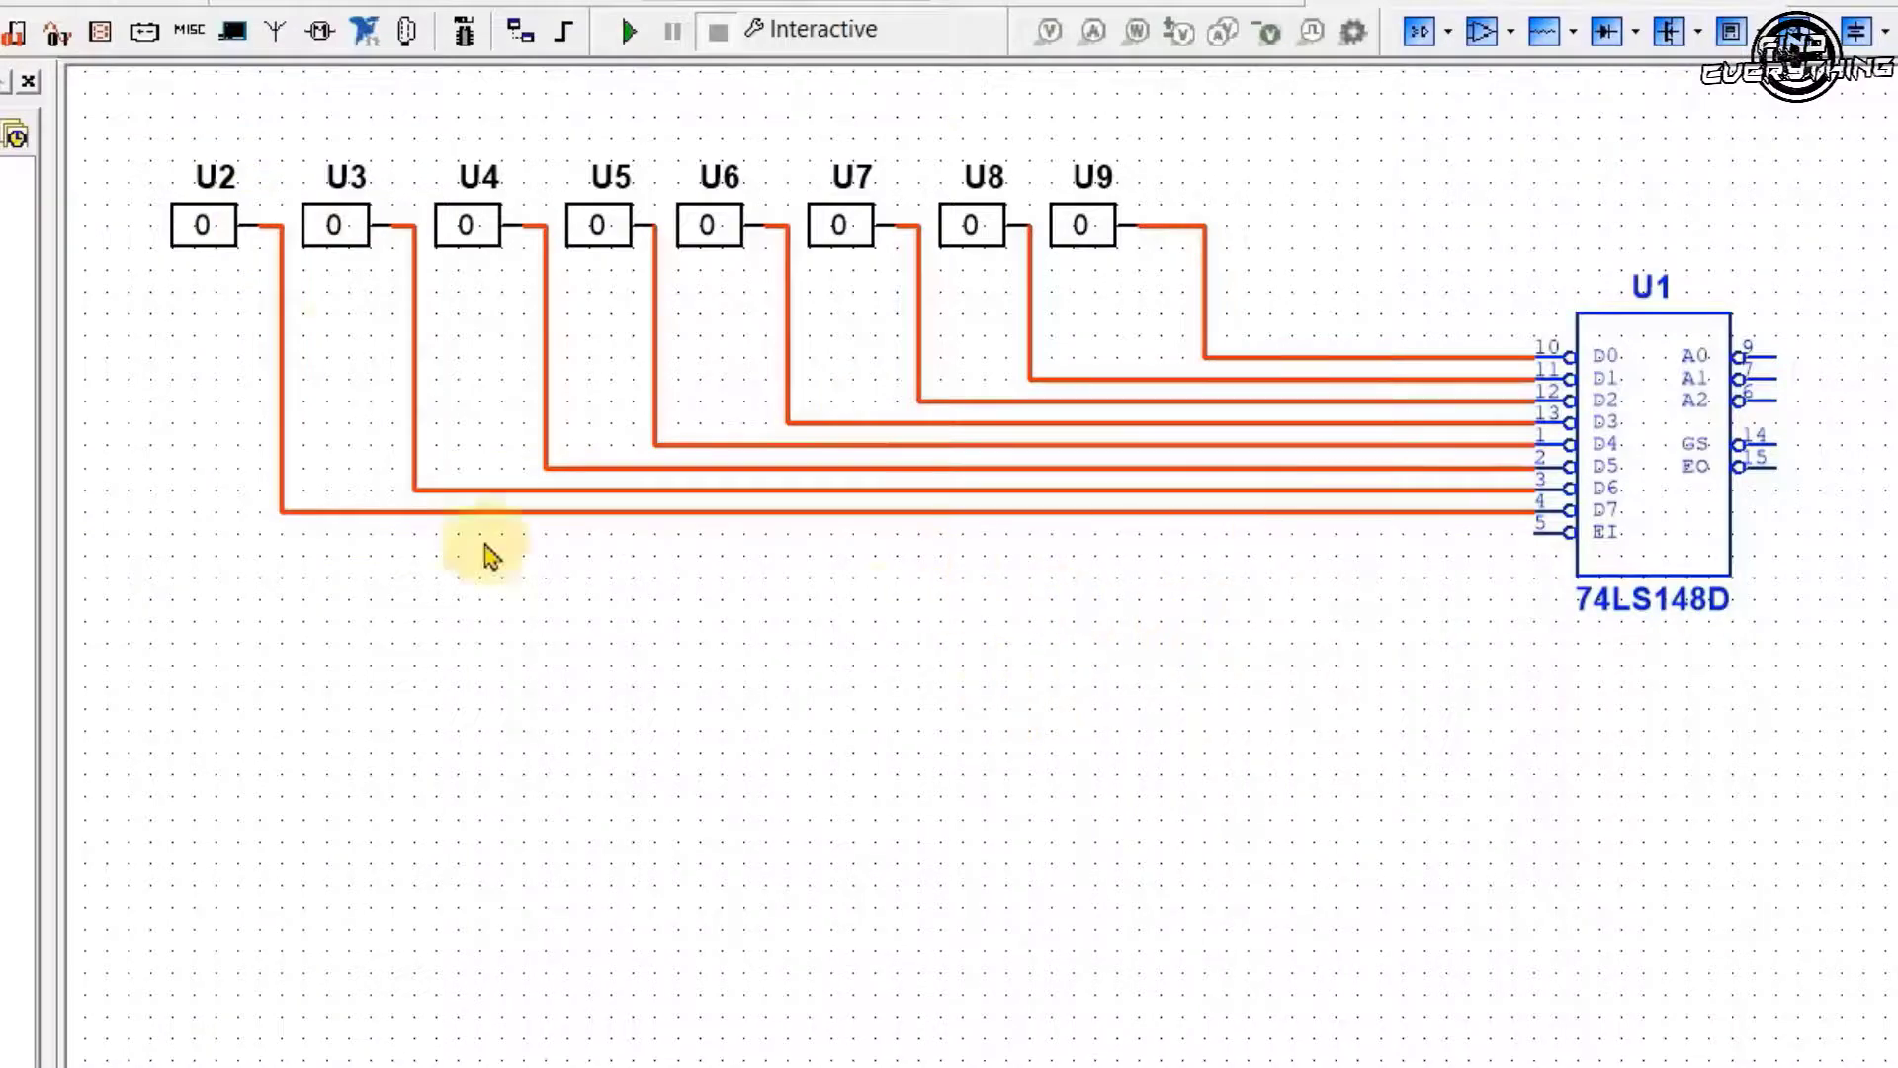
Change the reference designators of digital constants U9 and U8 to D0 and D1.
{"action": "double_click", "coordinate": [1095, 236]}
{"action": "left_click", "coordinate": [1461, 480]}
{"action": "double_click", "coordinate": [1473, 585]}
{"action": "type", "text": "D0"}
{"action": "left_click", "coordinate": [1476, 1051]}
{"action": "double_click", "coordinate": [972, 227]}
{"action": "double_click", "coordinate": [1473, 586]}
{"action": "type", "text": "D1"}
{"action": "left_click", "coordinate": [1476, 1051]}
Change the reference designators of digital constants U7 and U6 to D2 and D3.
{"action": "double_click", "coordinate": [716, 154]}
{"action": "type", "text": "D2"}
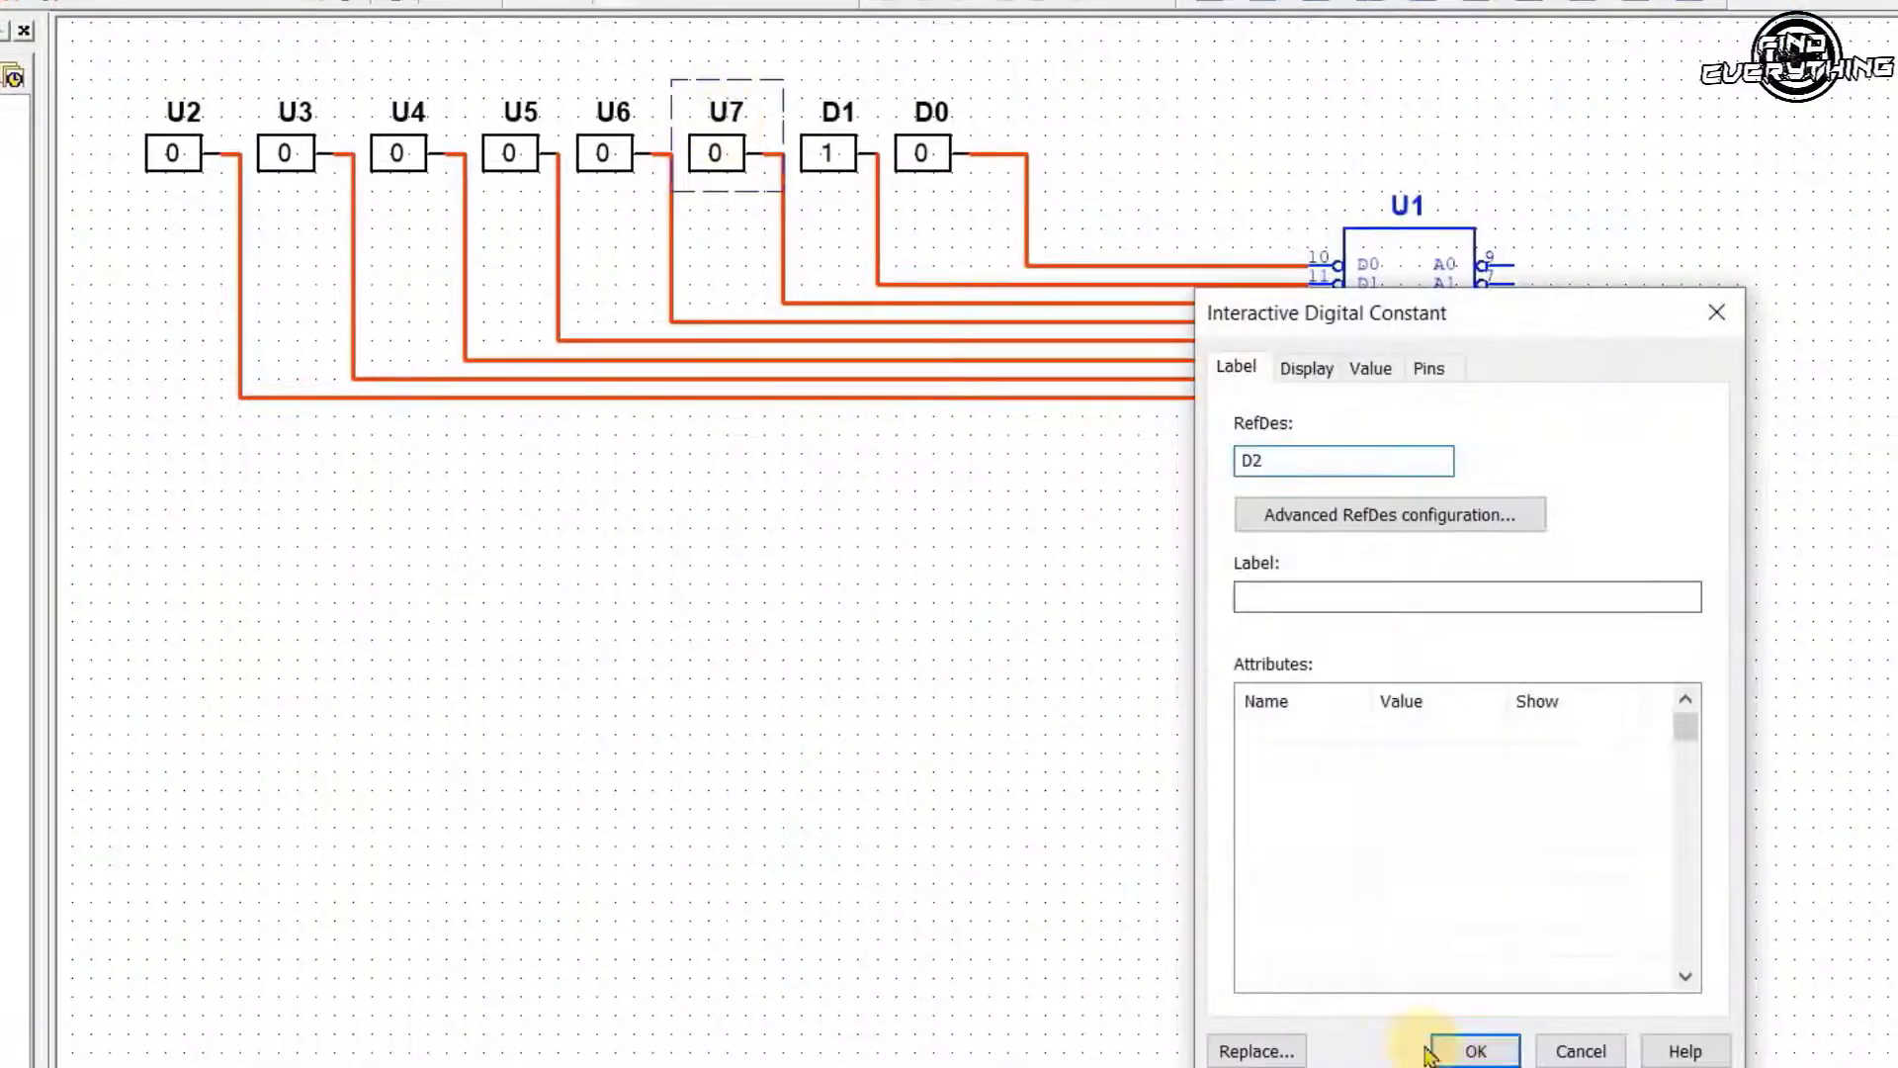
{"action": "left_click", "coordinate": [1464, 1050]}
{"action": "double_click", "coordinate": [604, 154]}
{"action": "type", "text": "D3"}
{"action": "left_click", "coordinate": [1464, 1050]}
Change the reference designators of digital constants U5, U4, U3 and U2 to D4, D5, D6 and D7.
{"action": "double_click", "coordinate": [510, 154]}
{"action": "double_click", "coordinate": [287, 157]}
{"action": "type", "text": "D6"}
{"action": "left_click", "coordinate": [1464, 1050]}
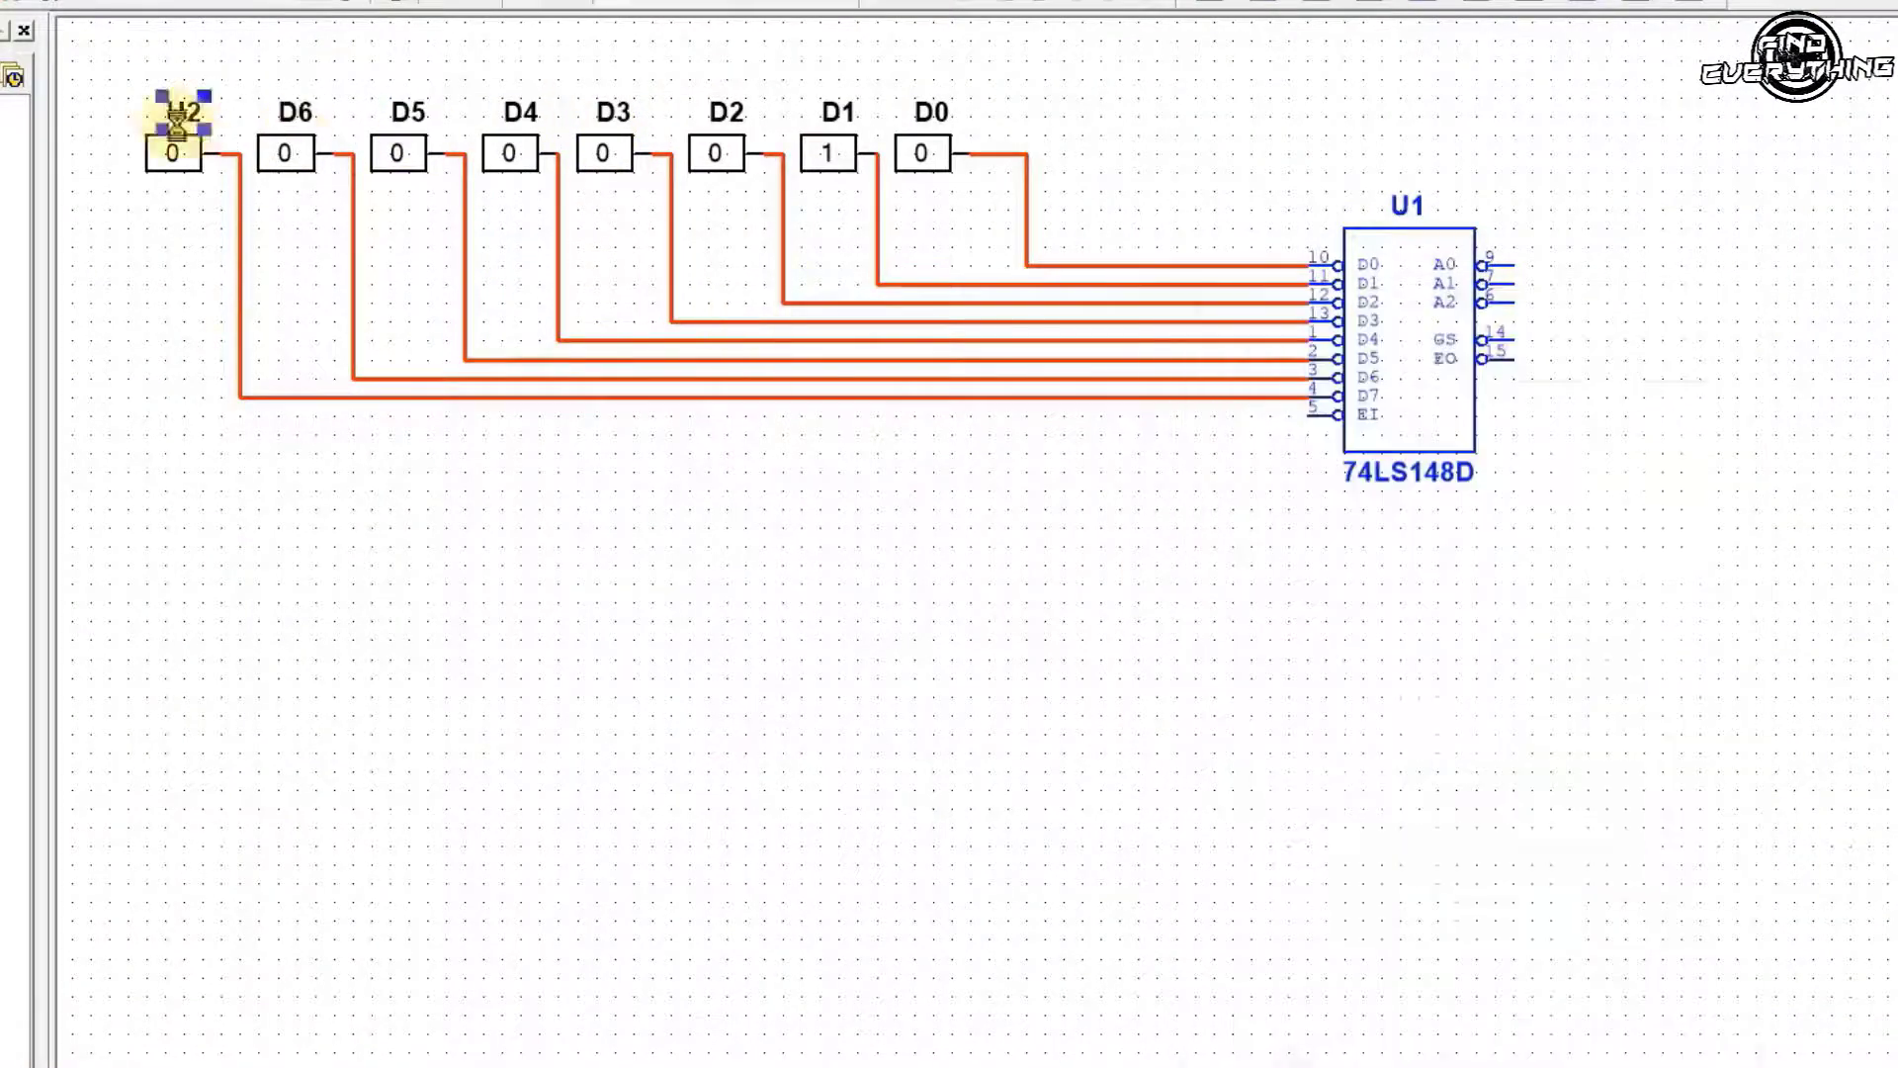
{"action": "double_click", "coordinate": [174, 155]}
{"action": "type", "text": "D7"}
{"action": "left_click", "coordinate": [1463, 1050]}
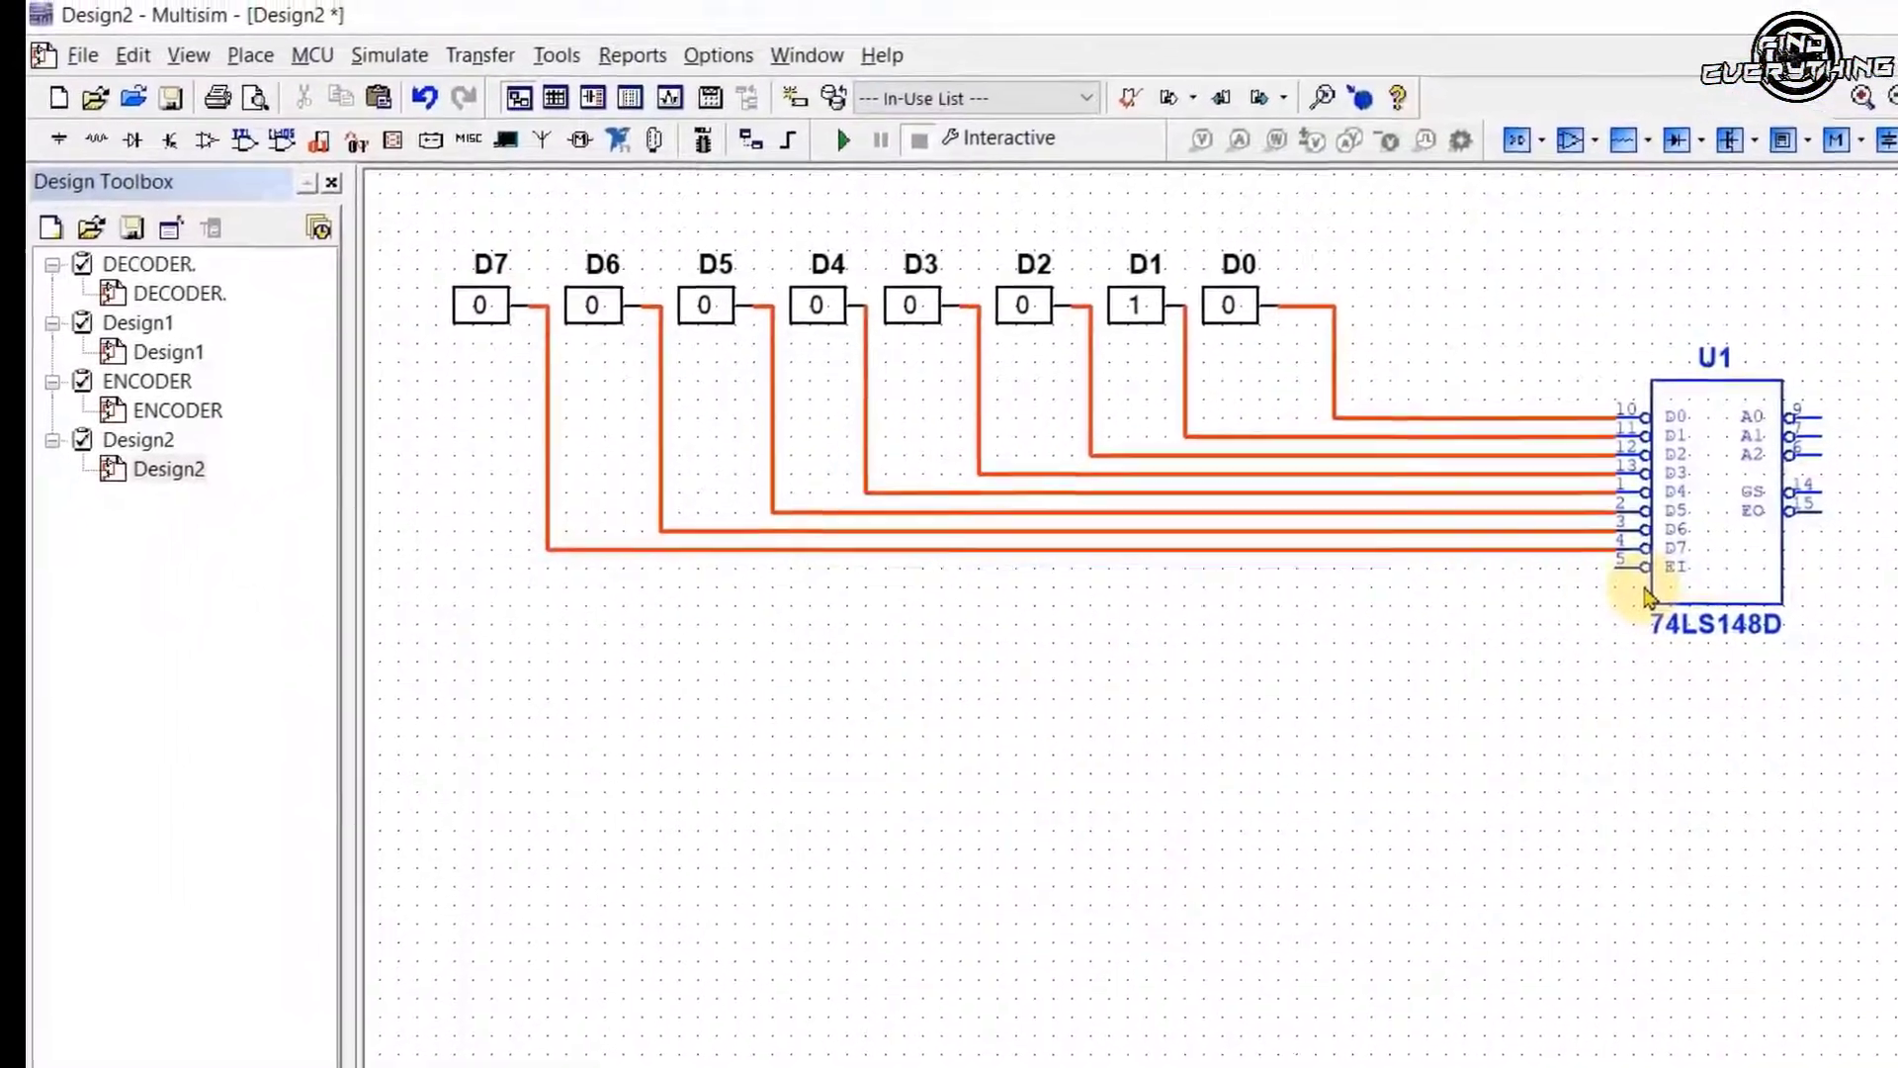
Place an analog GROUND from the power sources below the encoder and wire it to the EI input.
{"action": "left_click", "coordinate": [68, 148]}
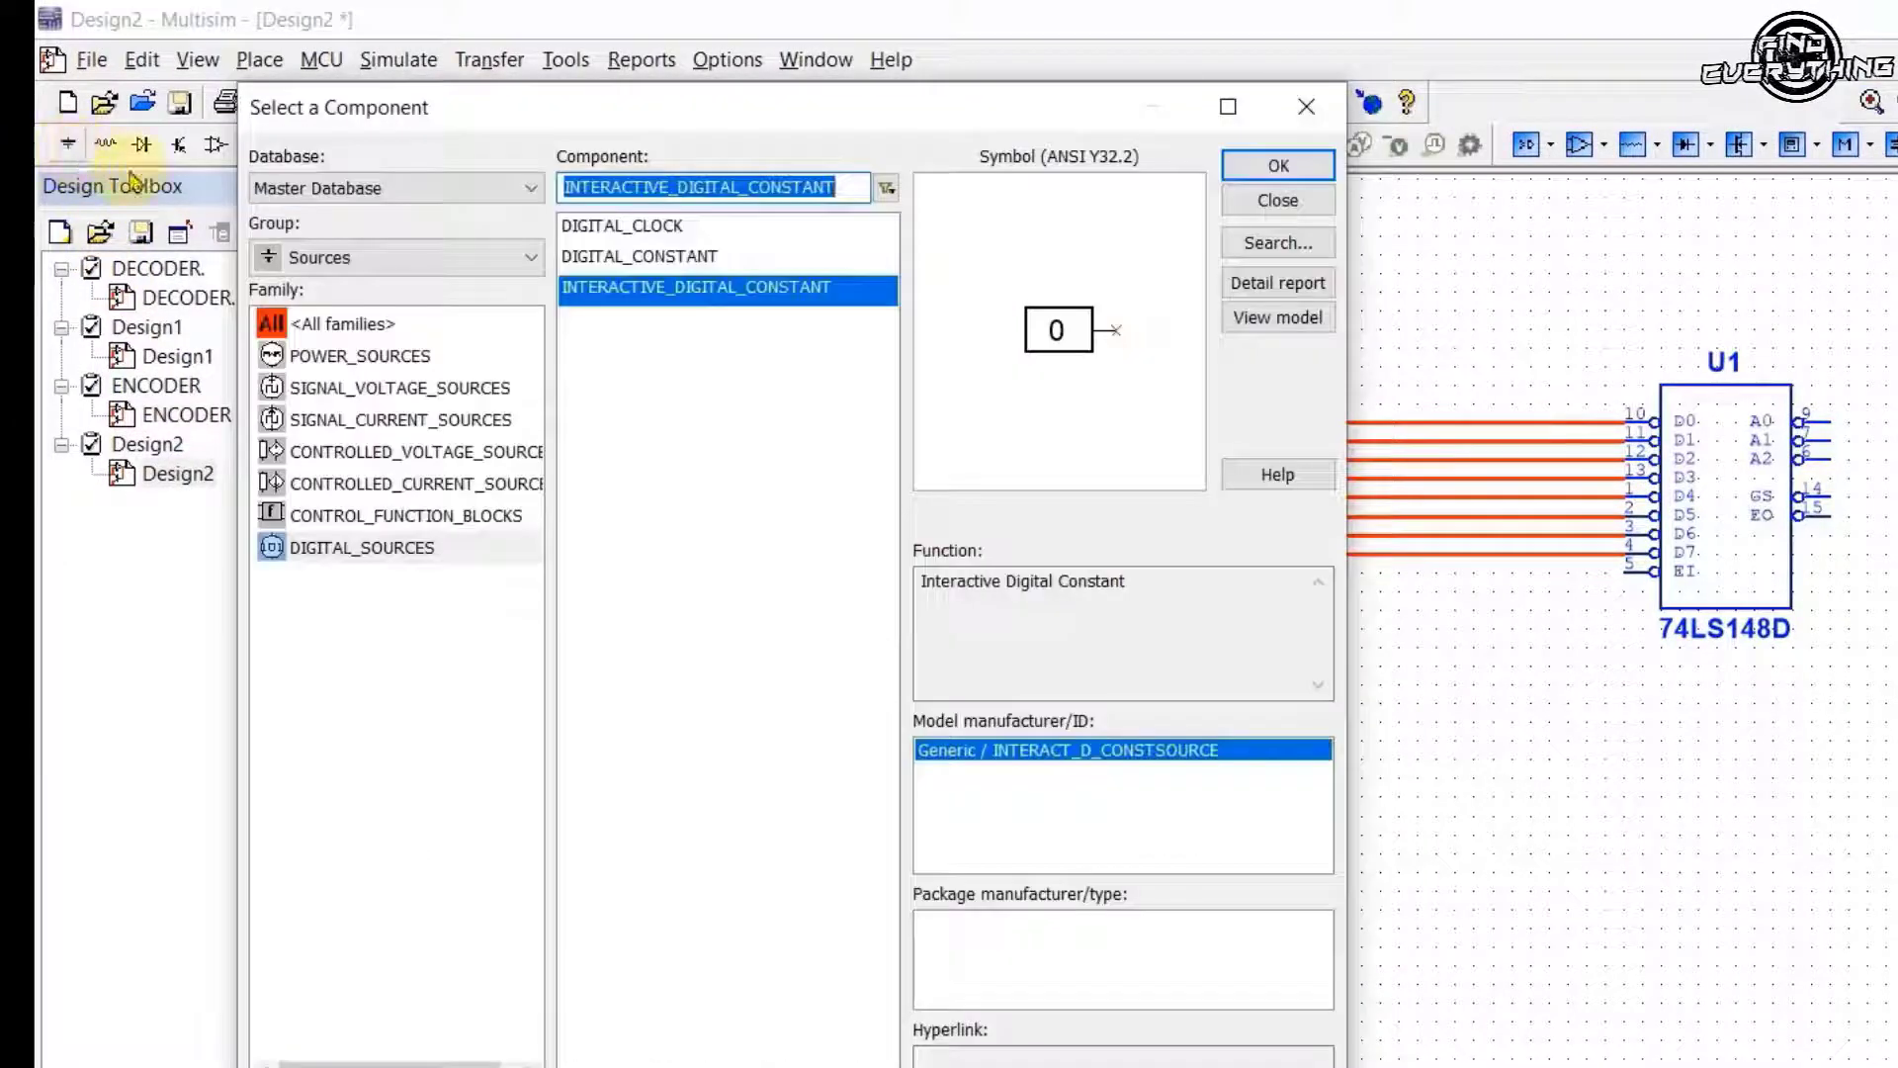
{"action": "left_click", "coordinate": [401, 355]}
{"action": "left_click", "coordinate": [1266, 168]}
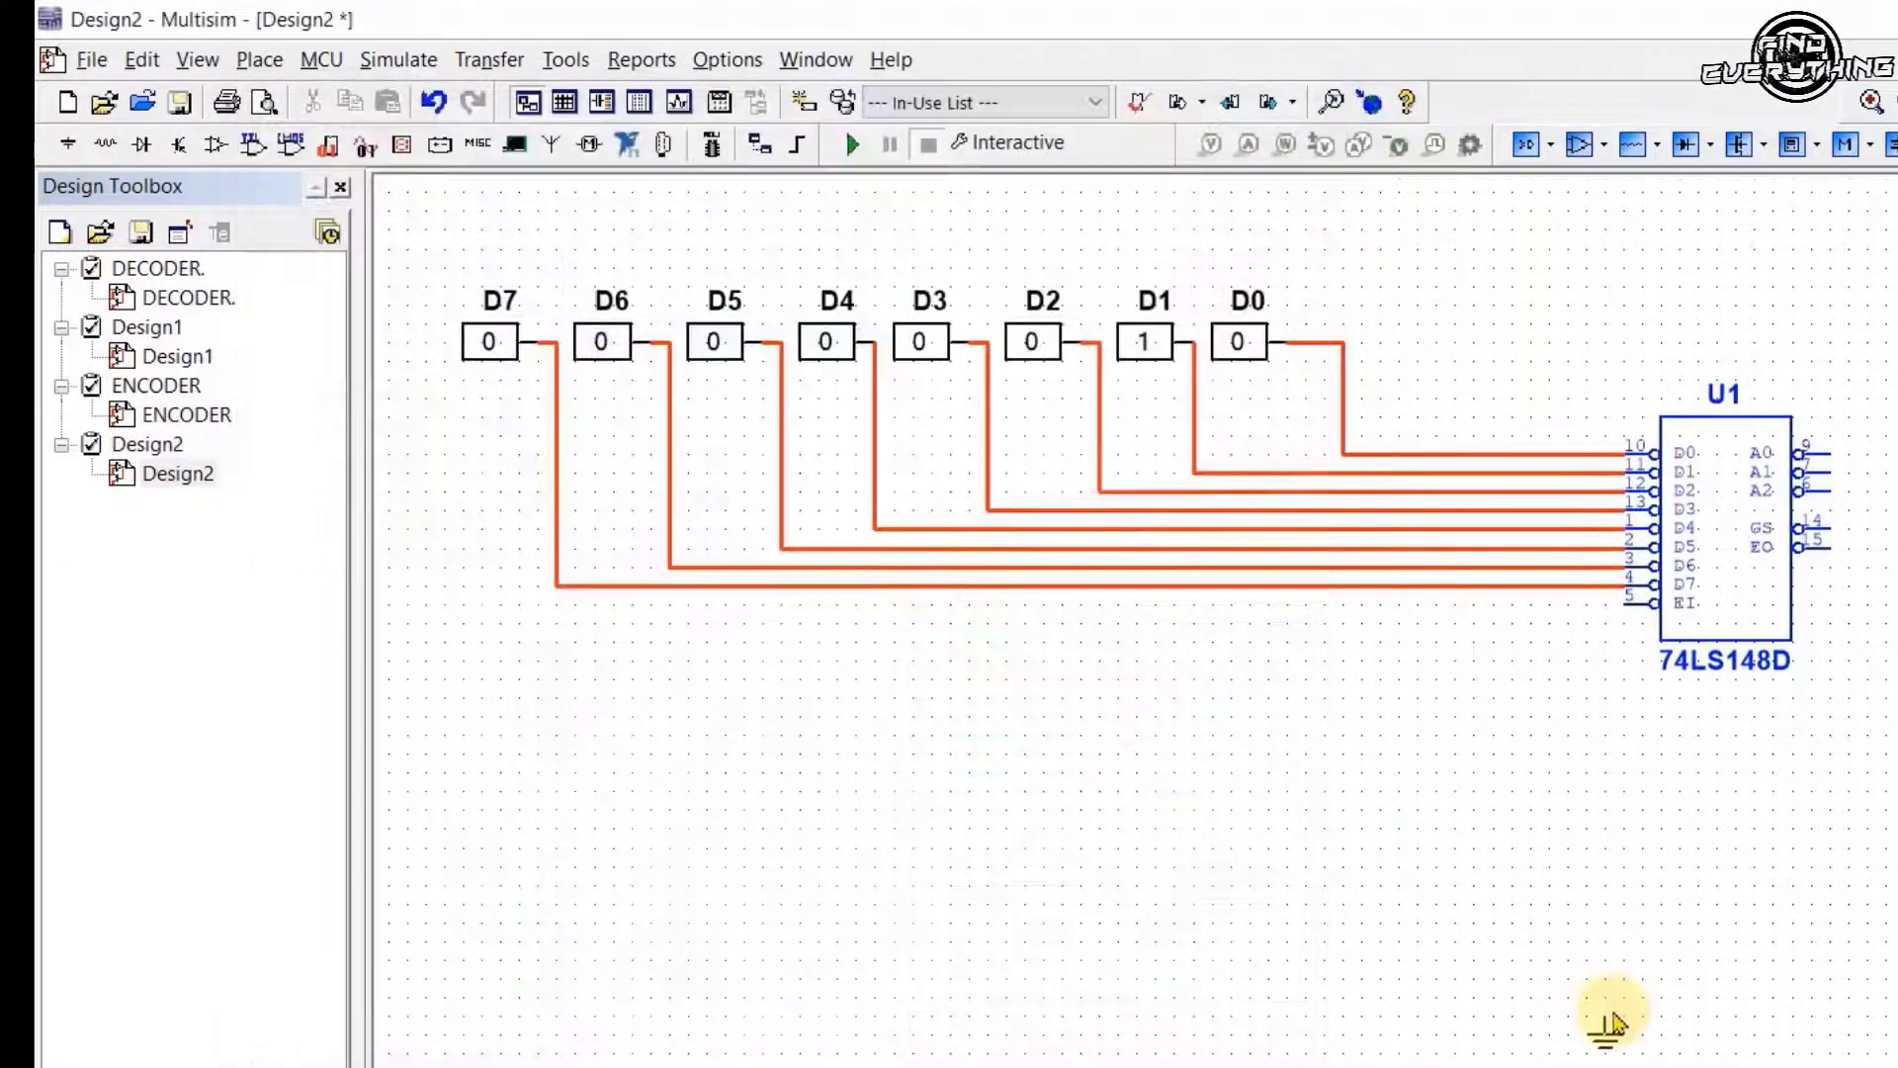
{"action": "left_click", "coordinate": [1622, 737]}
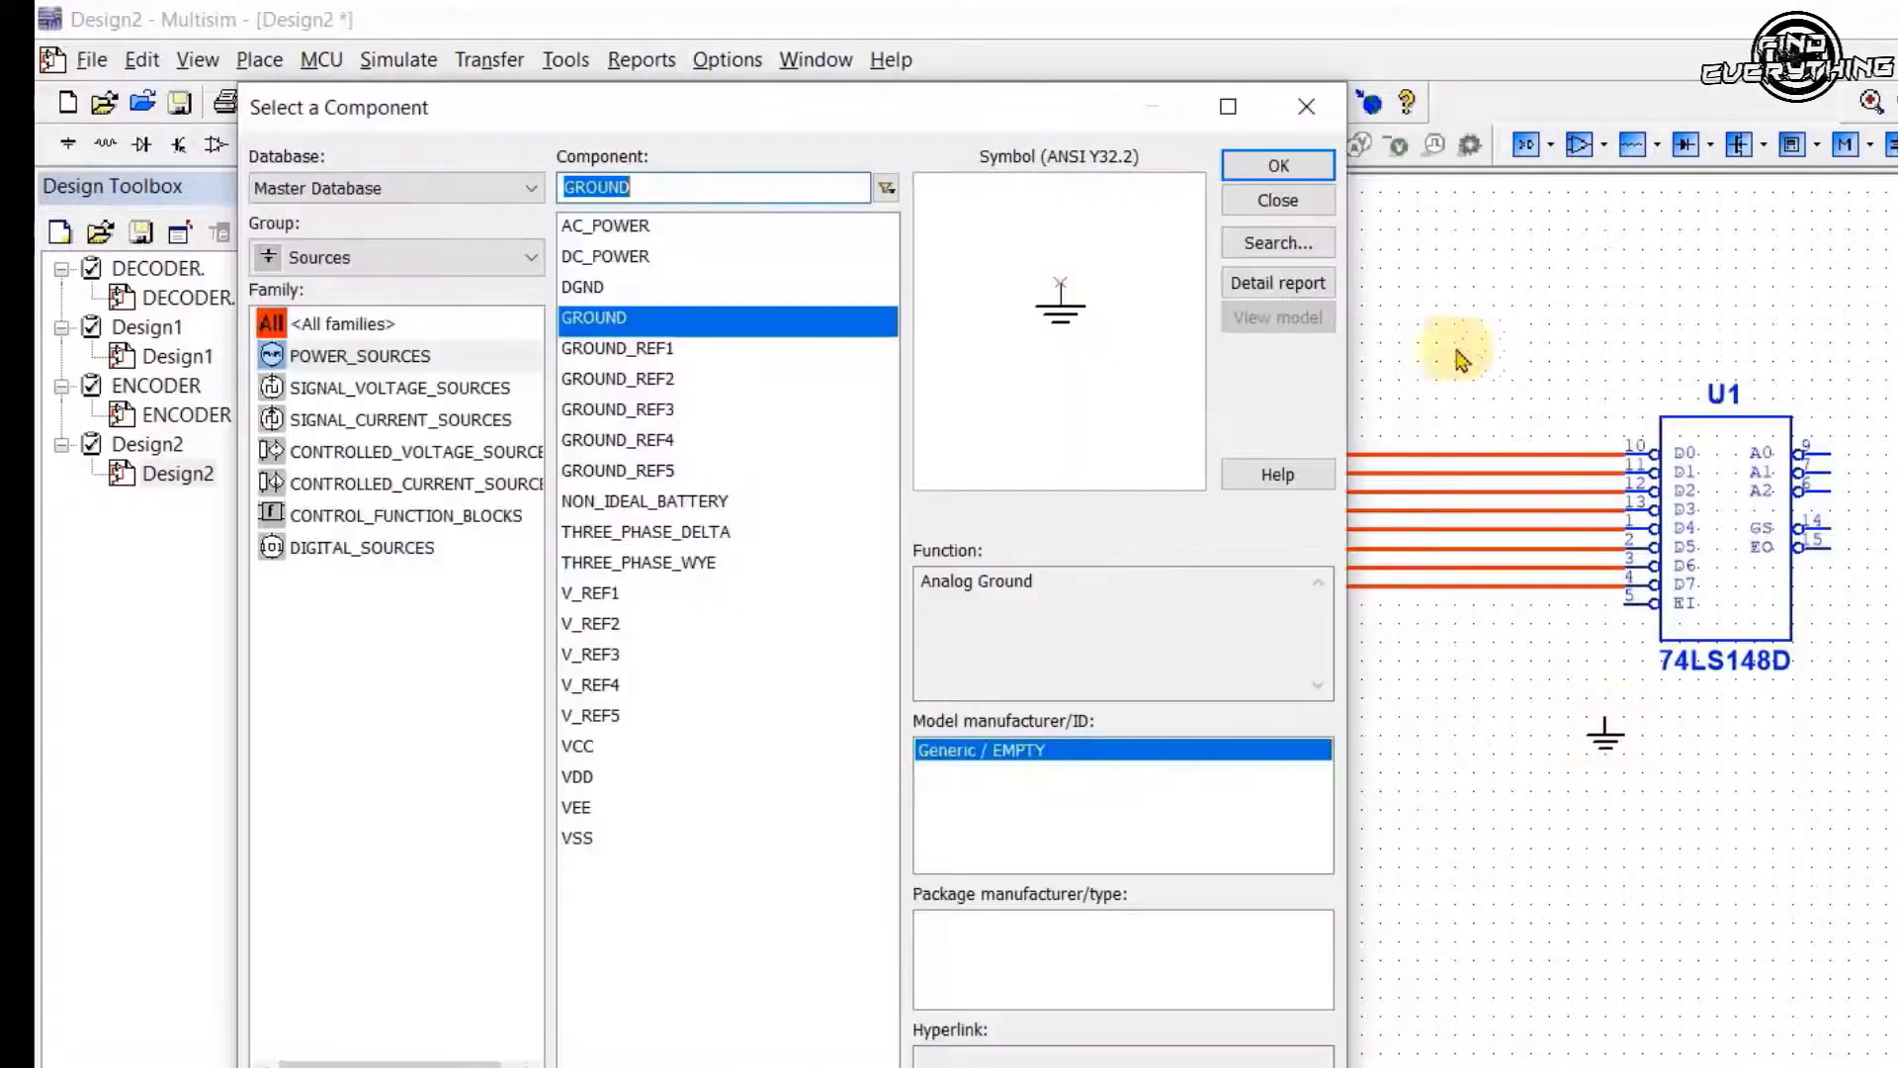
{"action": "left_click", "coordinate": [1307, 111]}
{"action": "left_click", "coordinate": [1605, 719]}
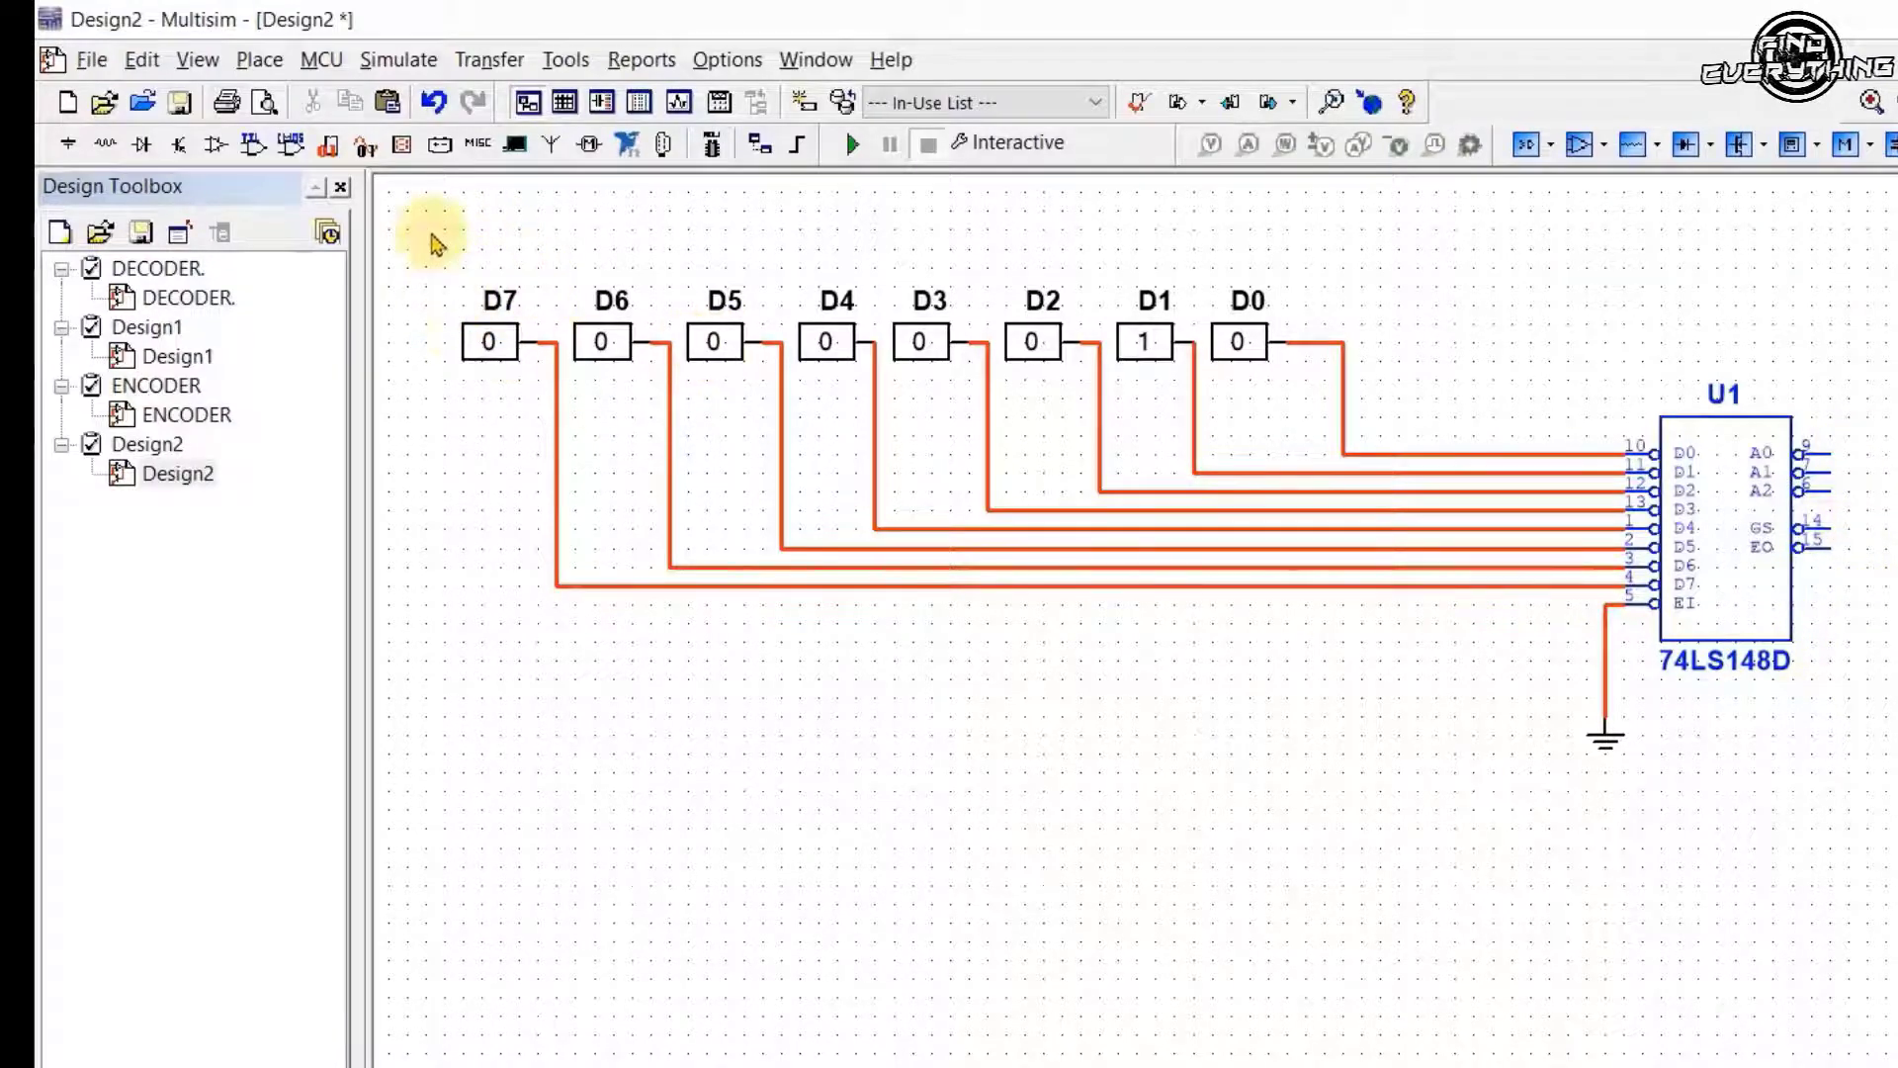
Place three PROBE_DIG_RED indicators in a row beside the encoder's outputs.
{"action": "left_click", "coordinate": [402, 145]}
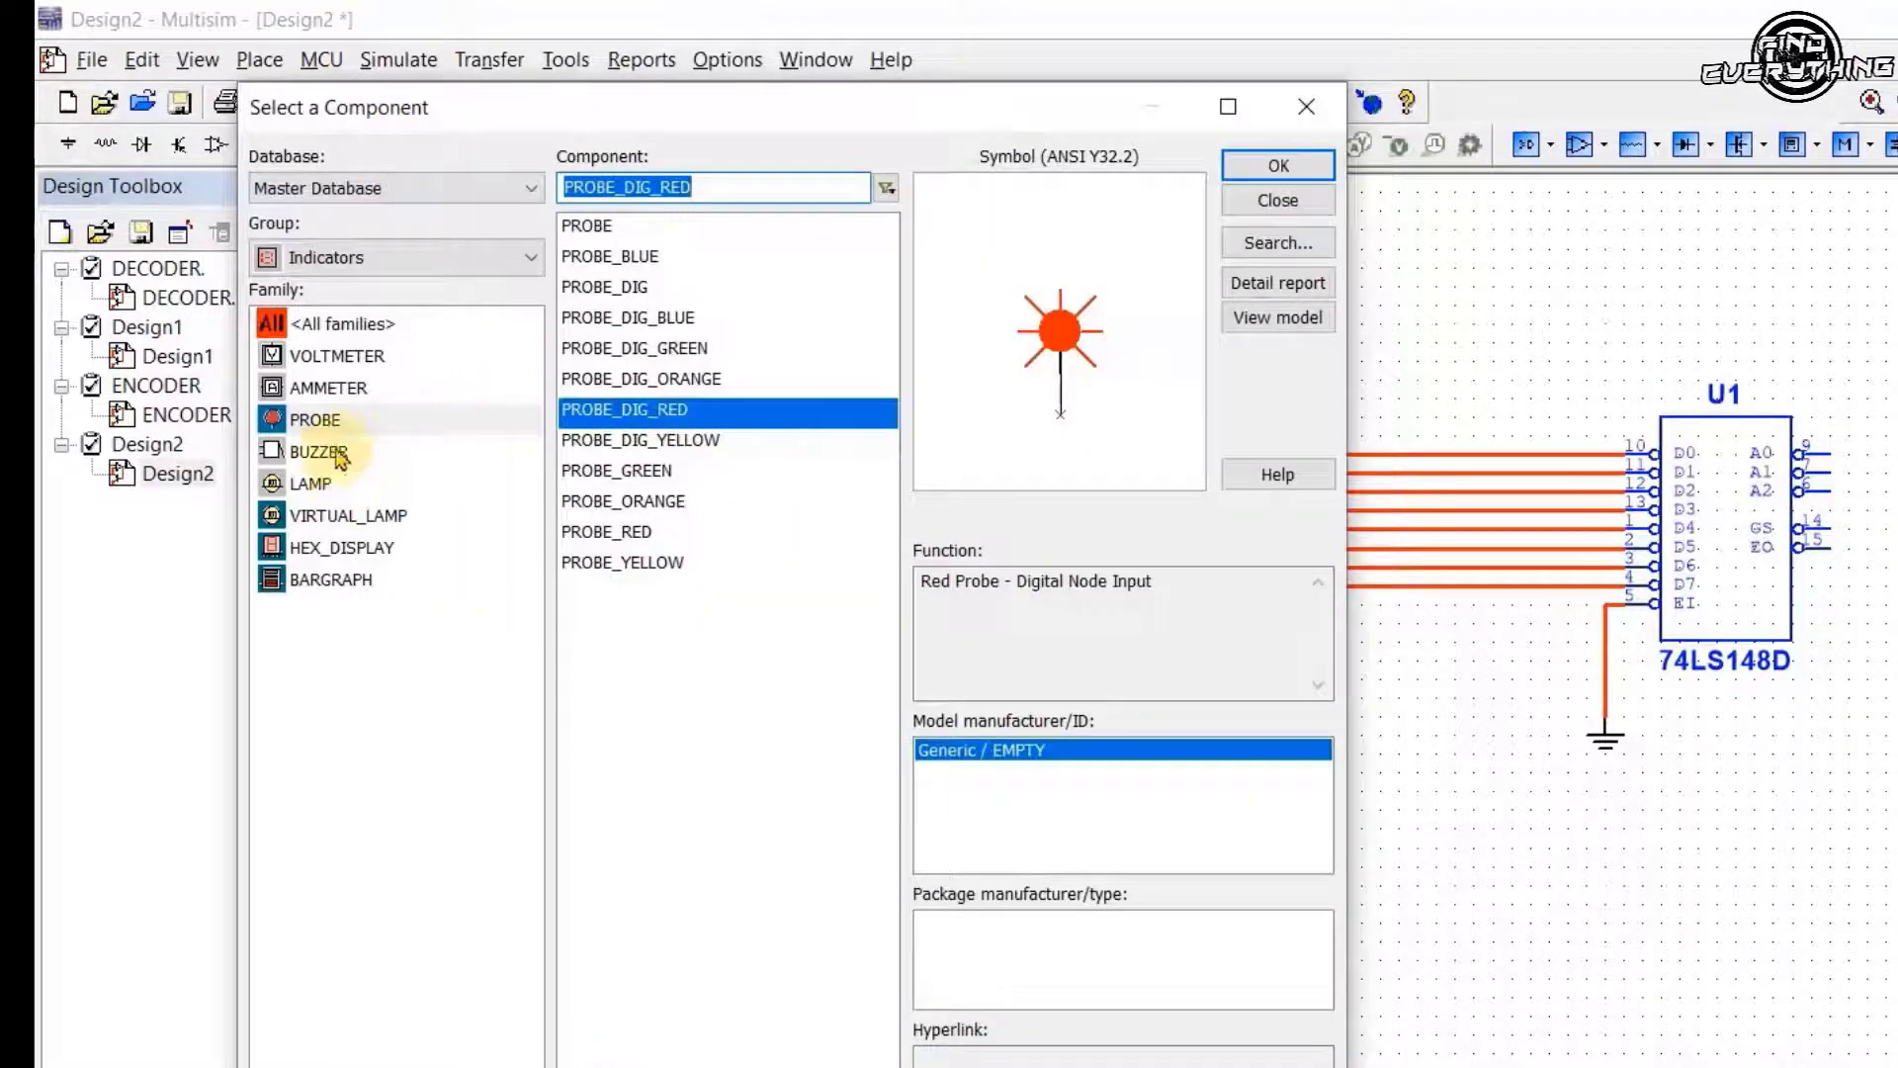
{"action": "left_click", "coordinate": [332, 428]}
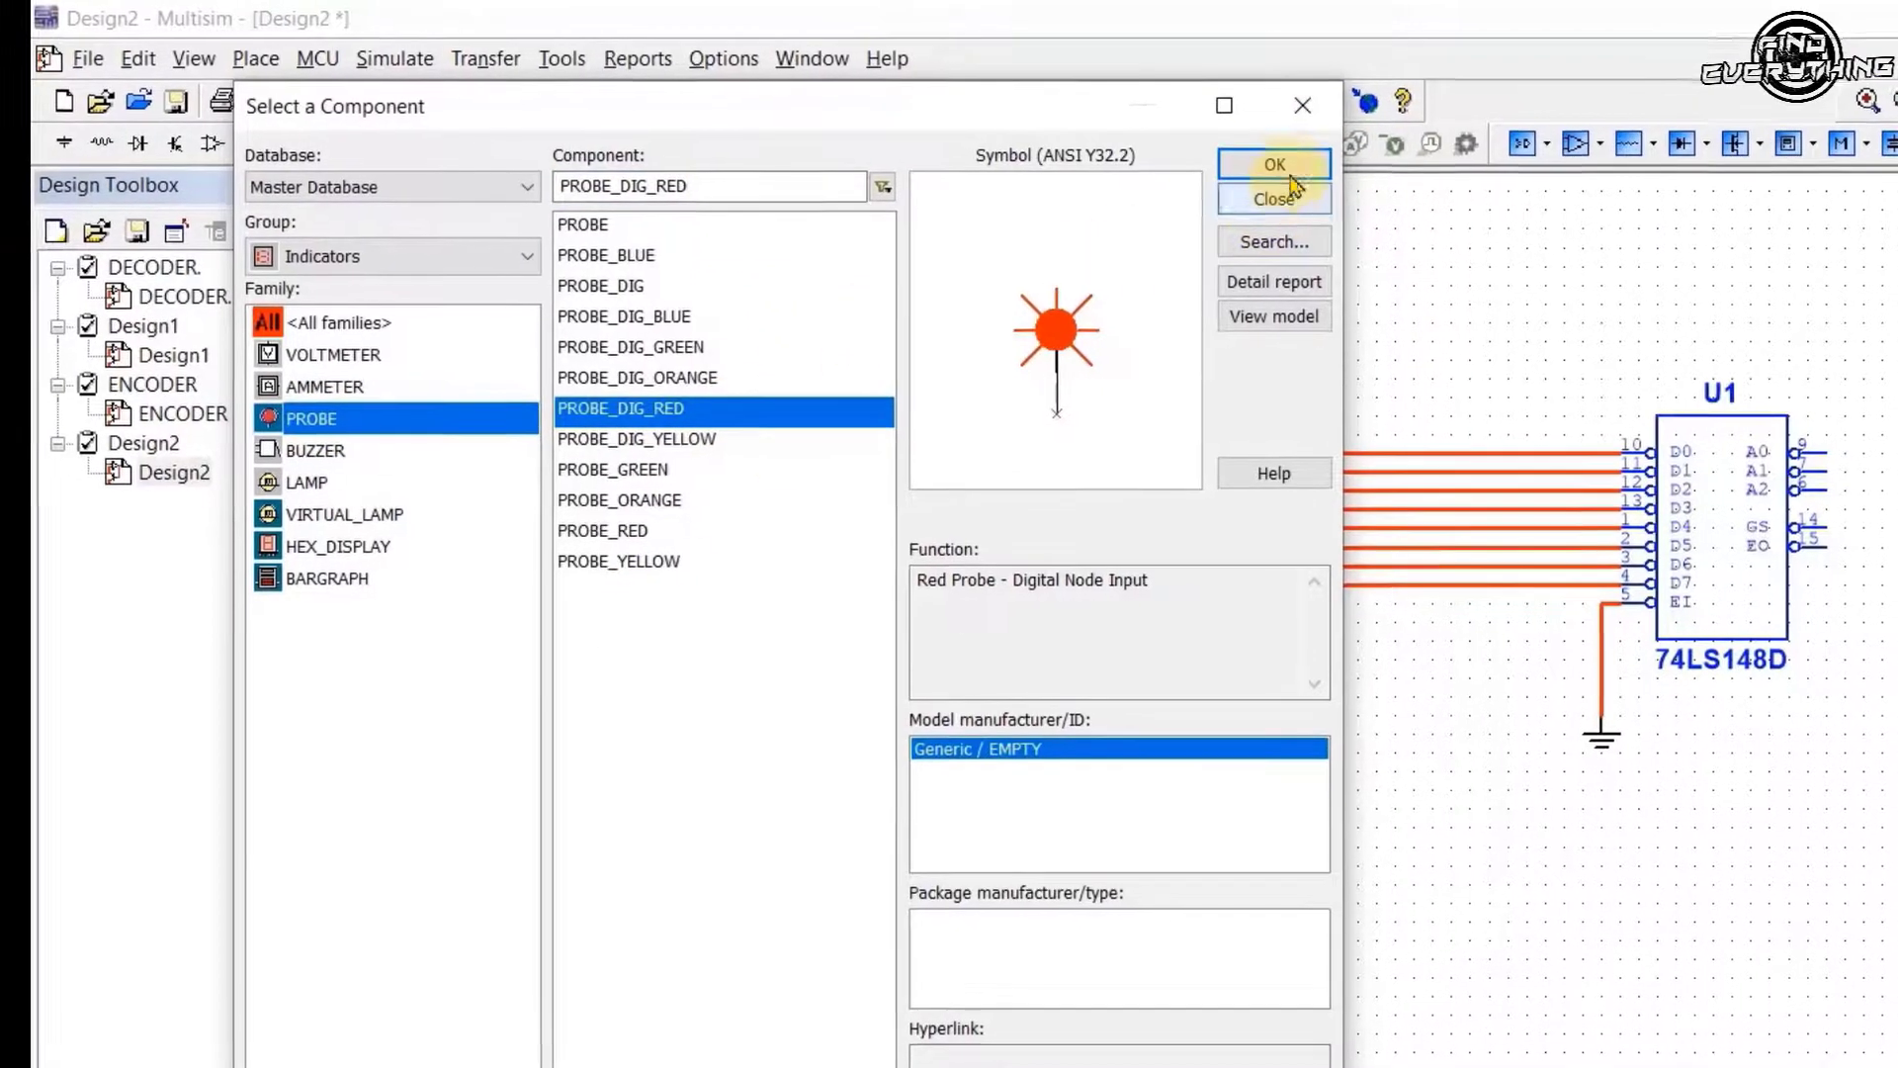
{"action": "left_click", "coordinate": [1233, 151]}
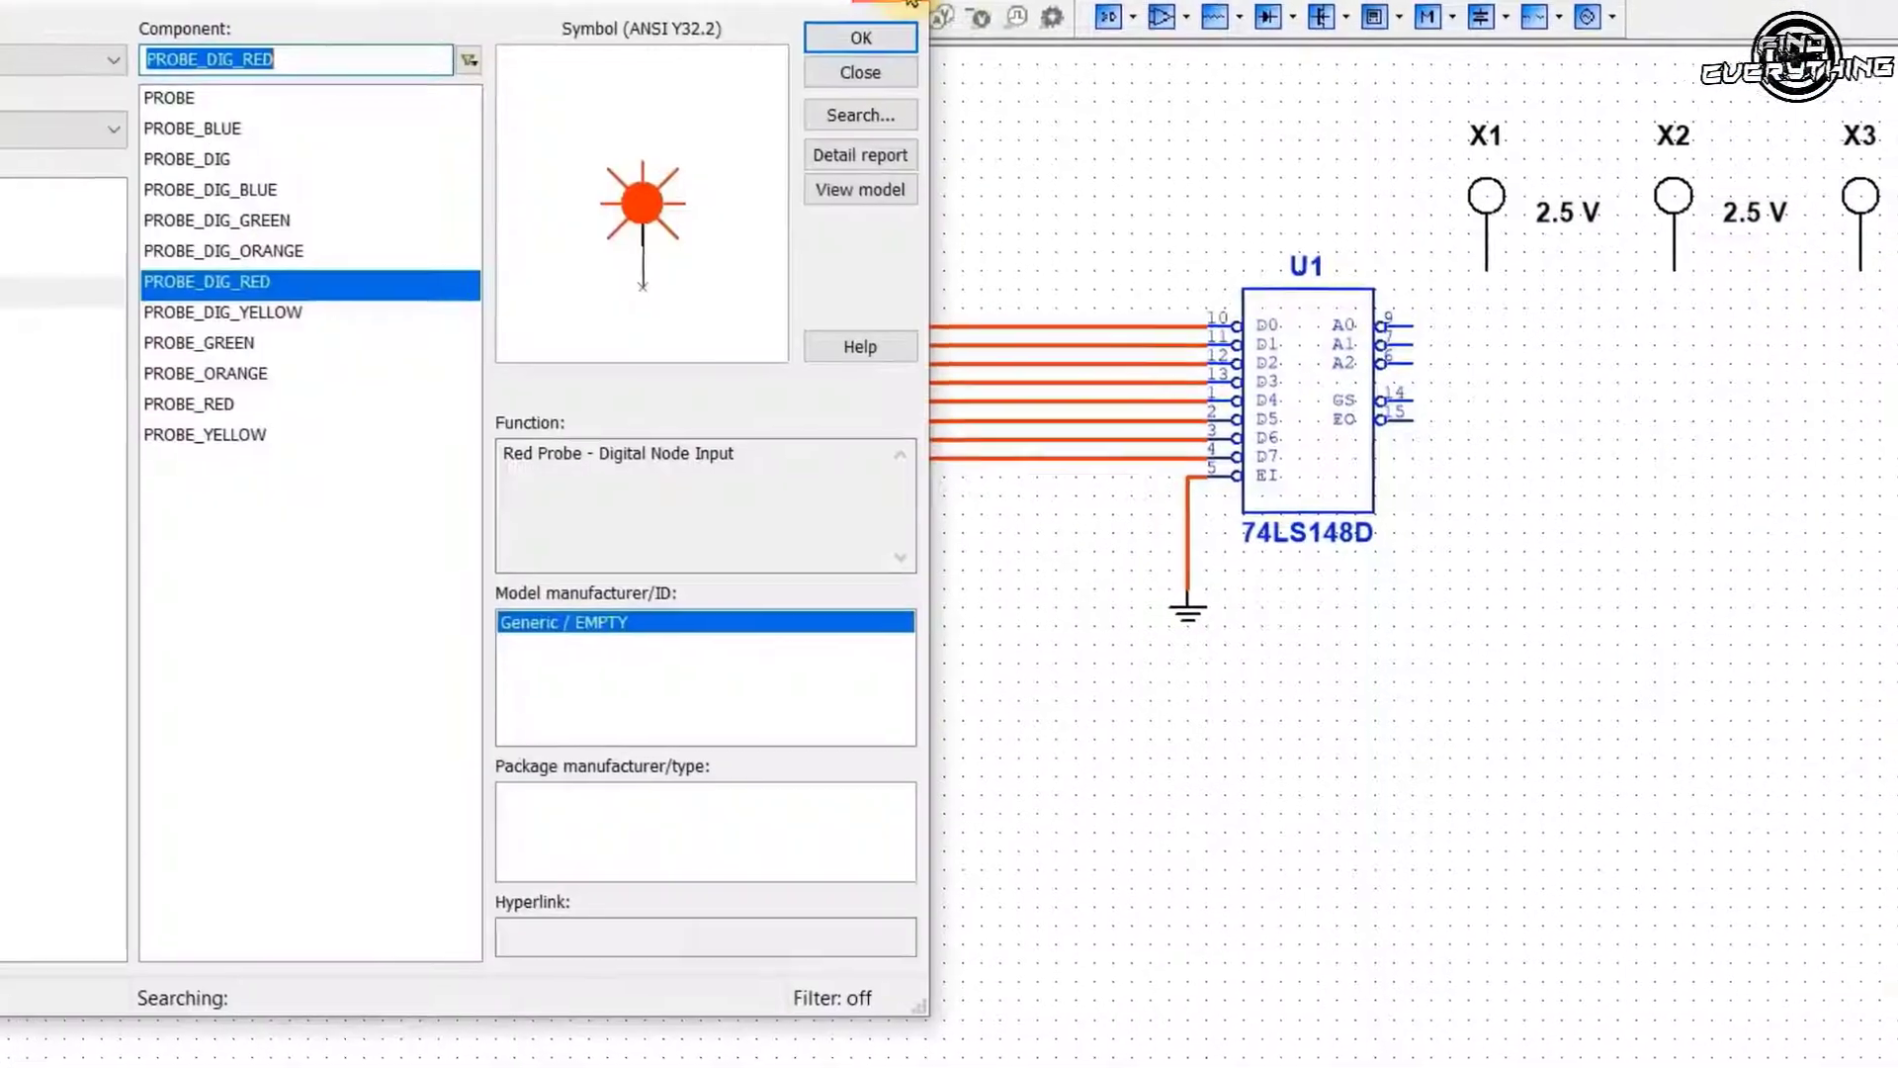
{"action": "left_click", "coordinate": [911, 3]}
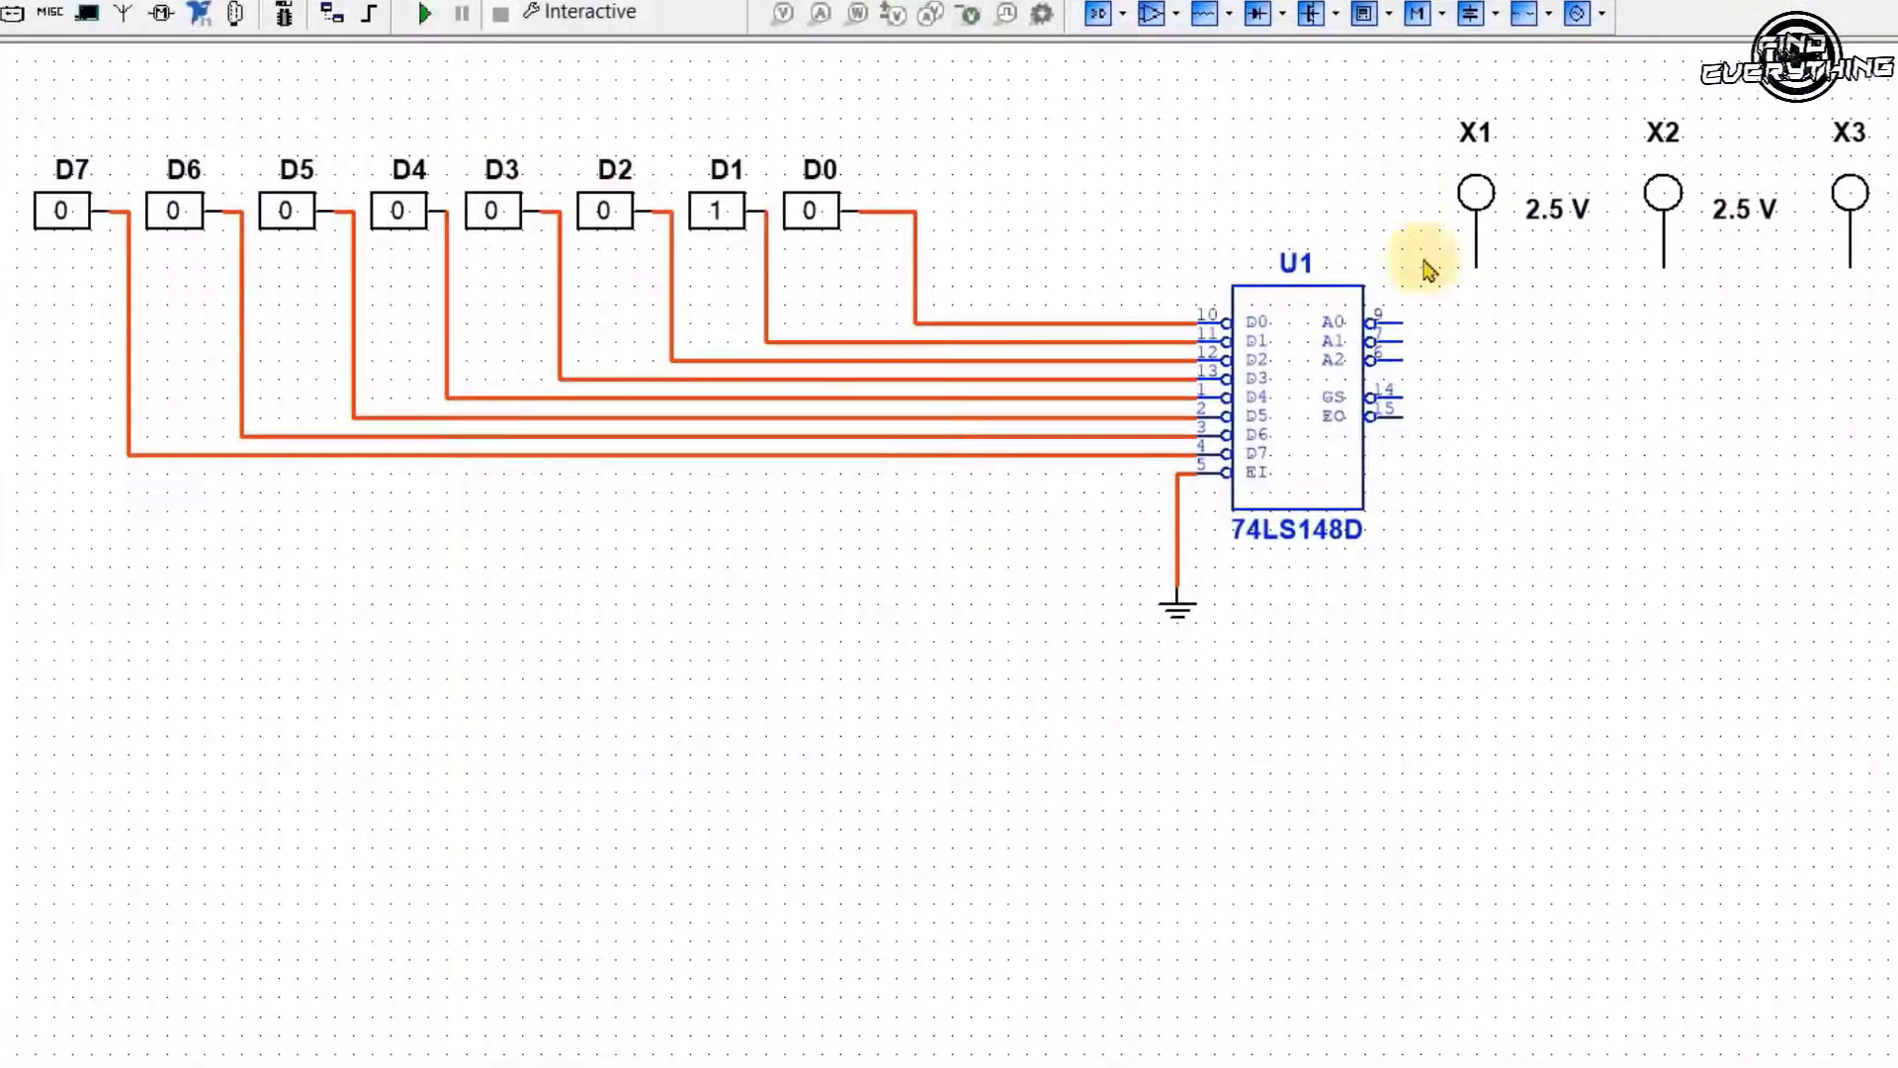
Hide the displayed values of probes X1 and X2 with component-specific visibility settings.
{"action": "double_click", "coordinate": [1488, 223]}
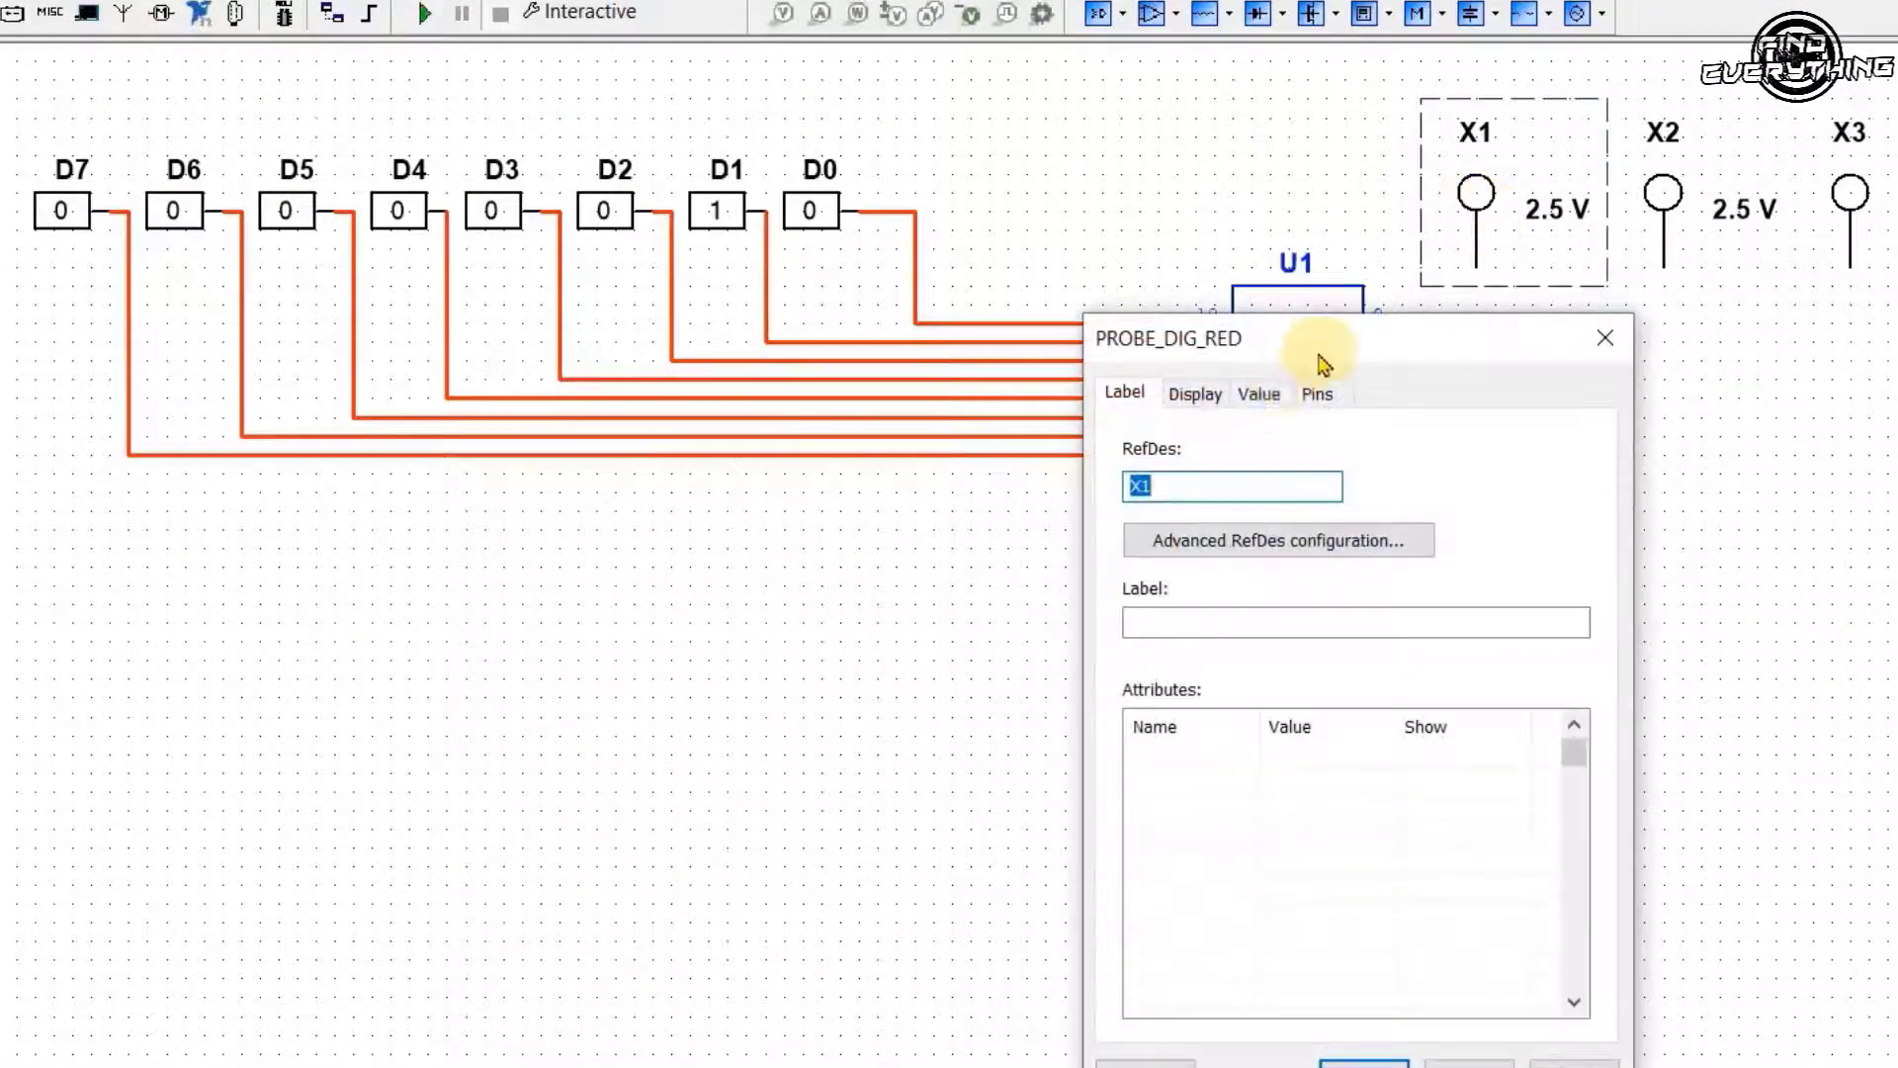
{"action": "left_click", "coordinate": [1196, 392]}
{"action": "left_click", "coordinate": [1187, 503]}
{"action": "left_click", "coordinate": [1379, 1060]}
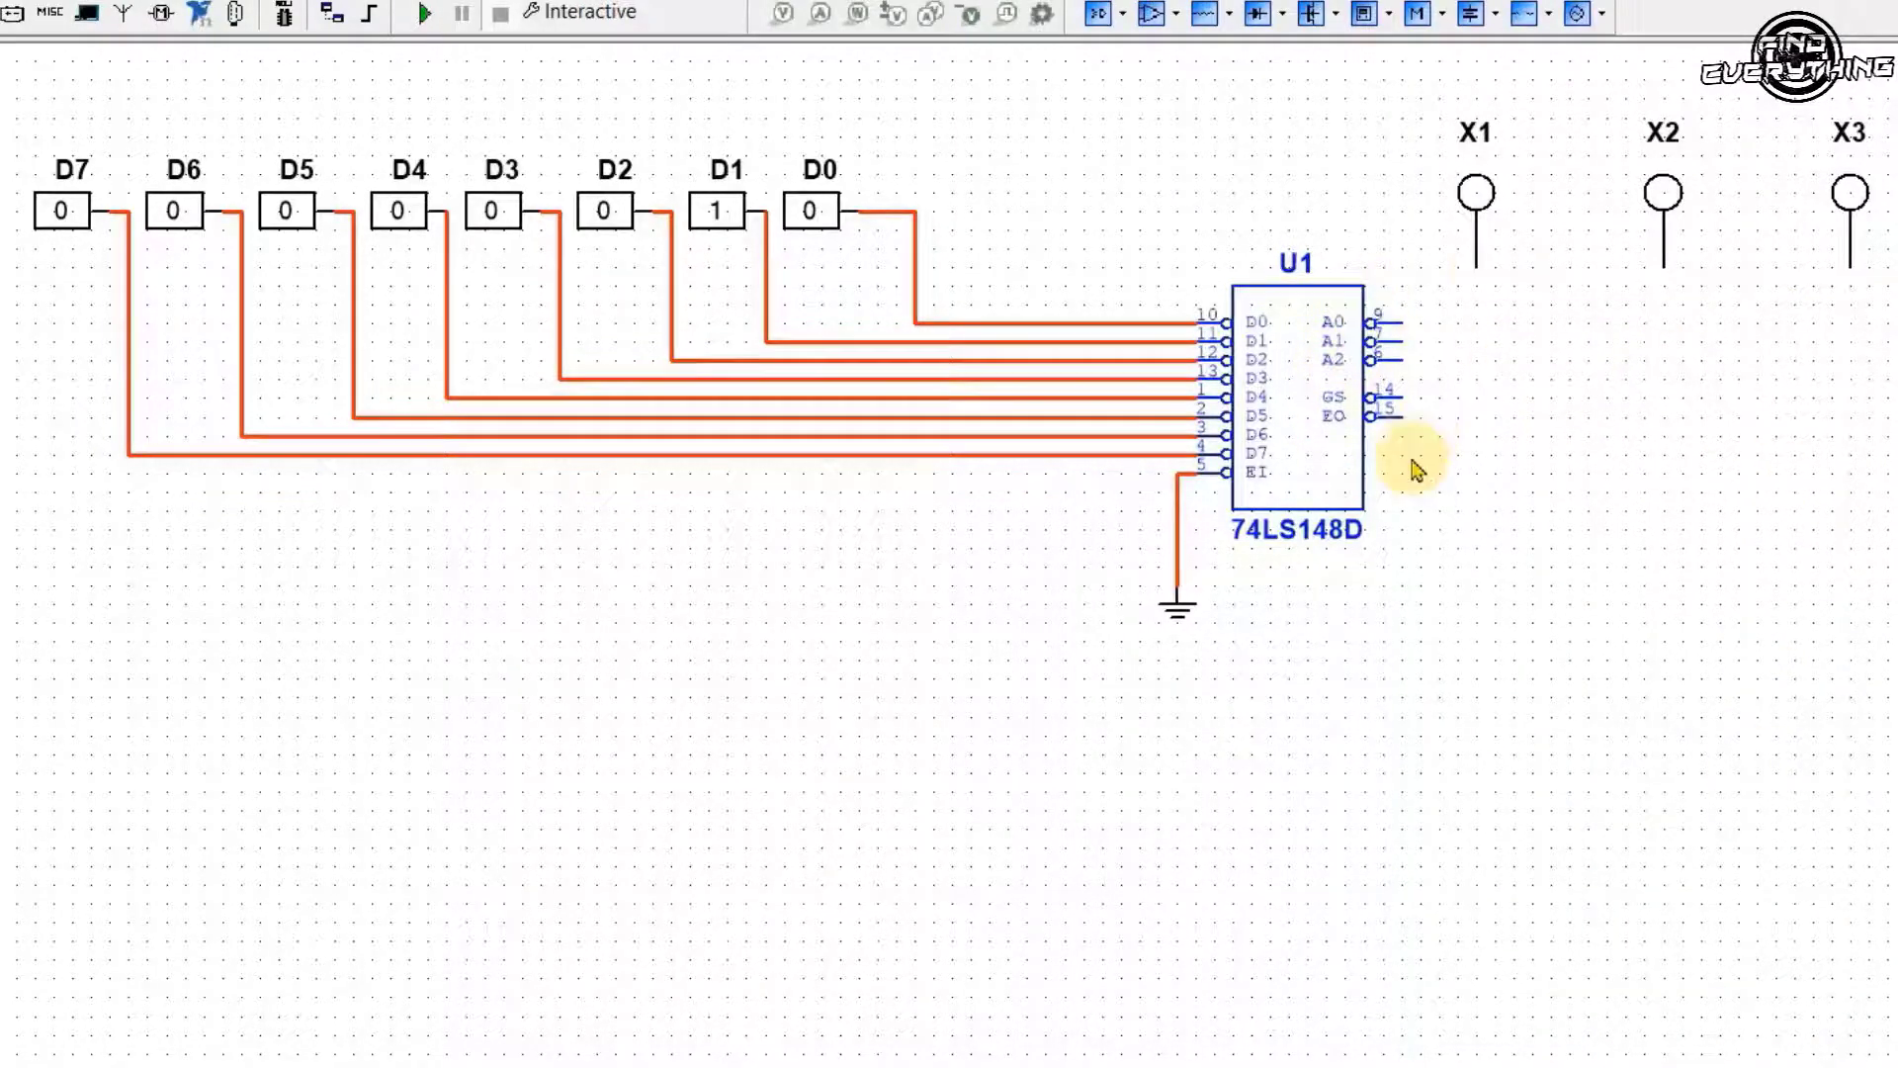
Wire probes X1, X2 and X3 to encoder outputs A2, A1 and A0 respectively.
{"action": "left_click", "coordinate": [1476, 265]}
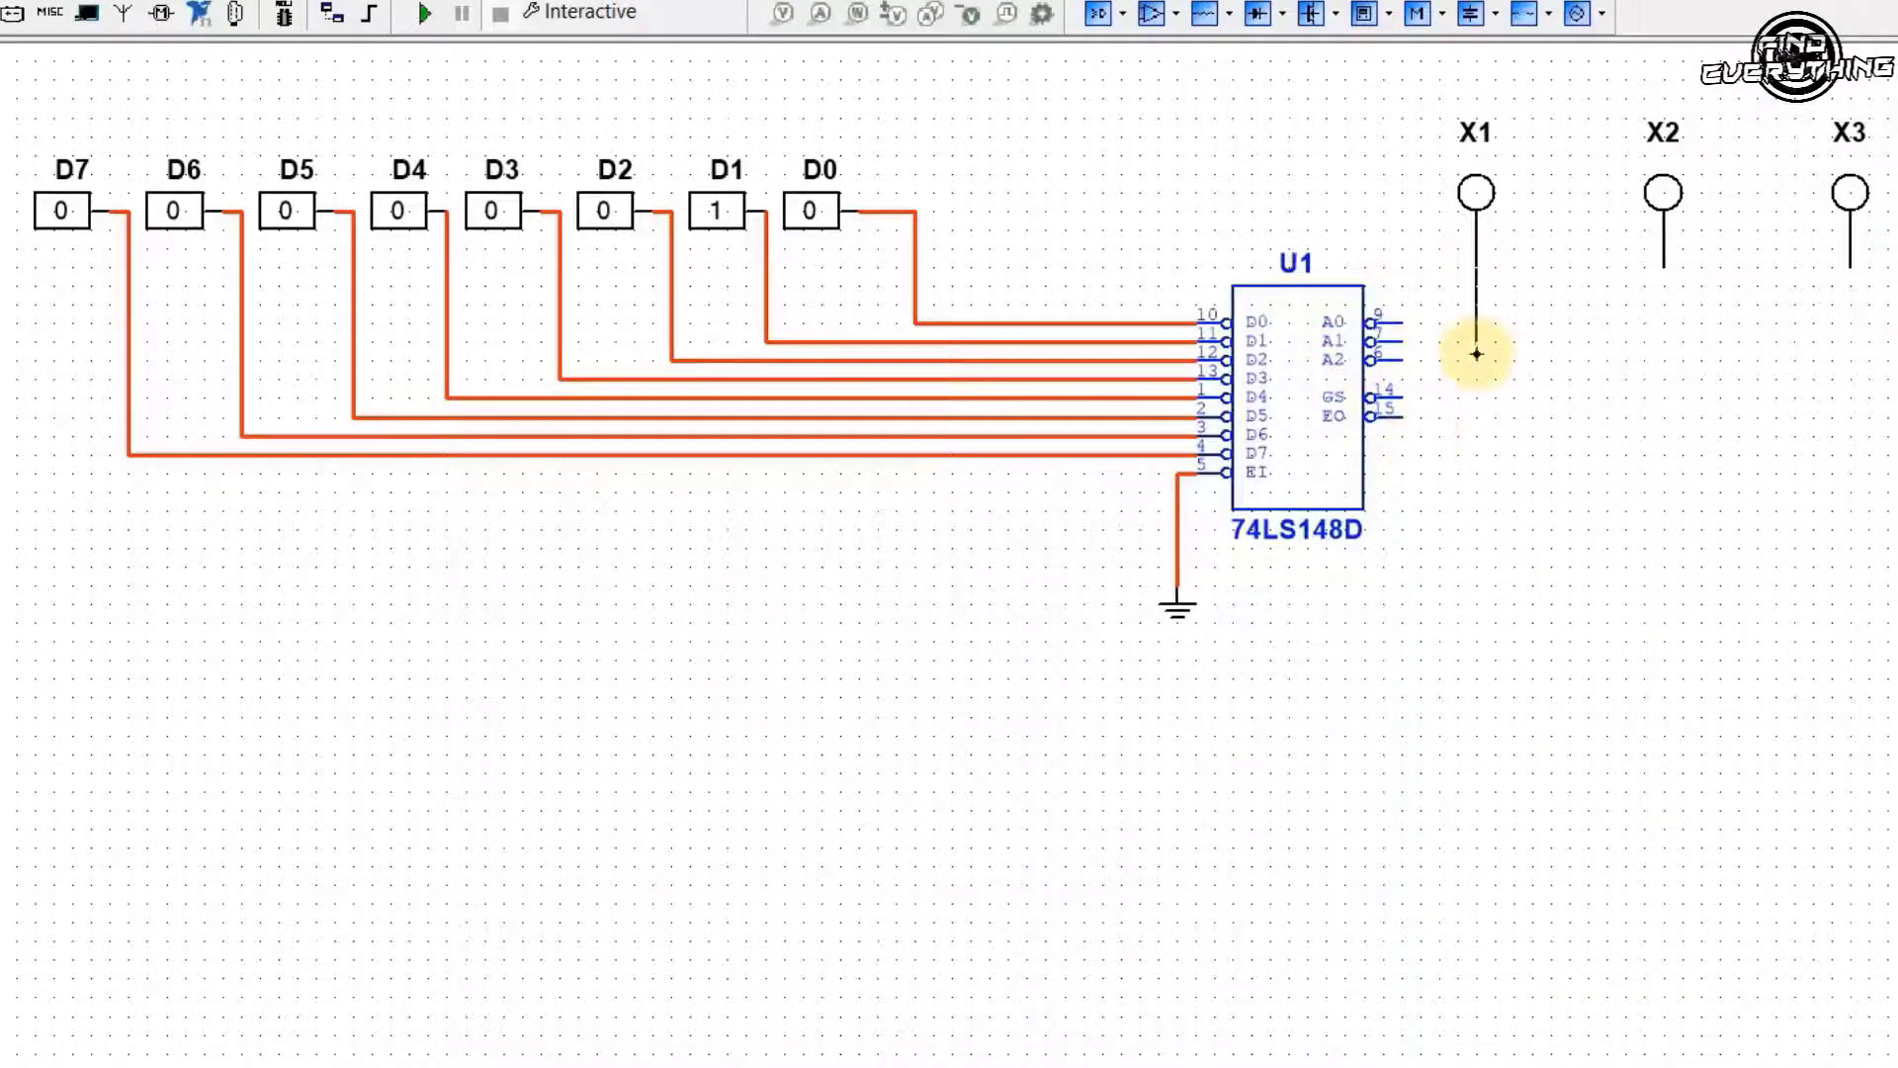
{"action": "left_click", "coordinate": [1405, 361]}
{"action": "left_click", "coordinate": [1665, 263]}
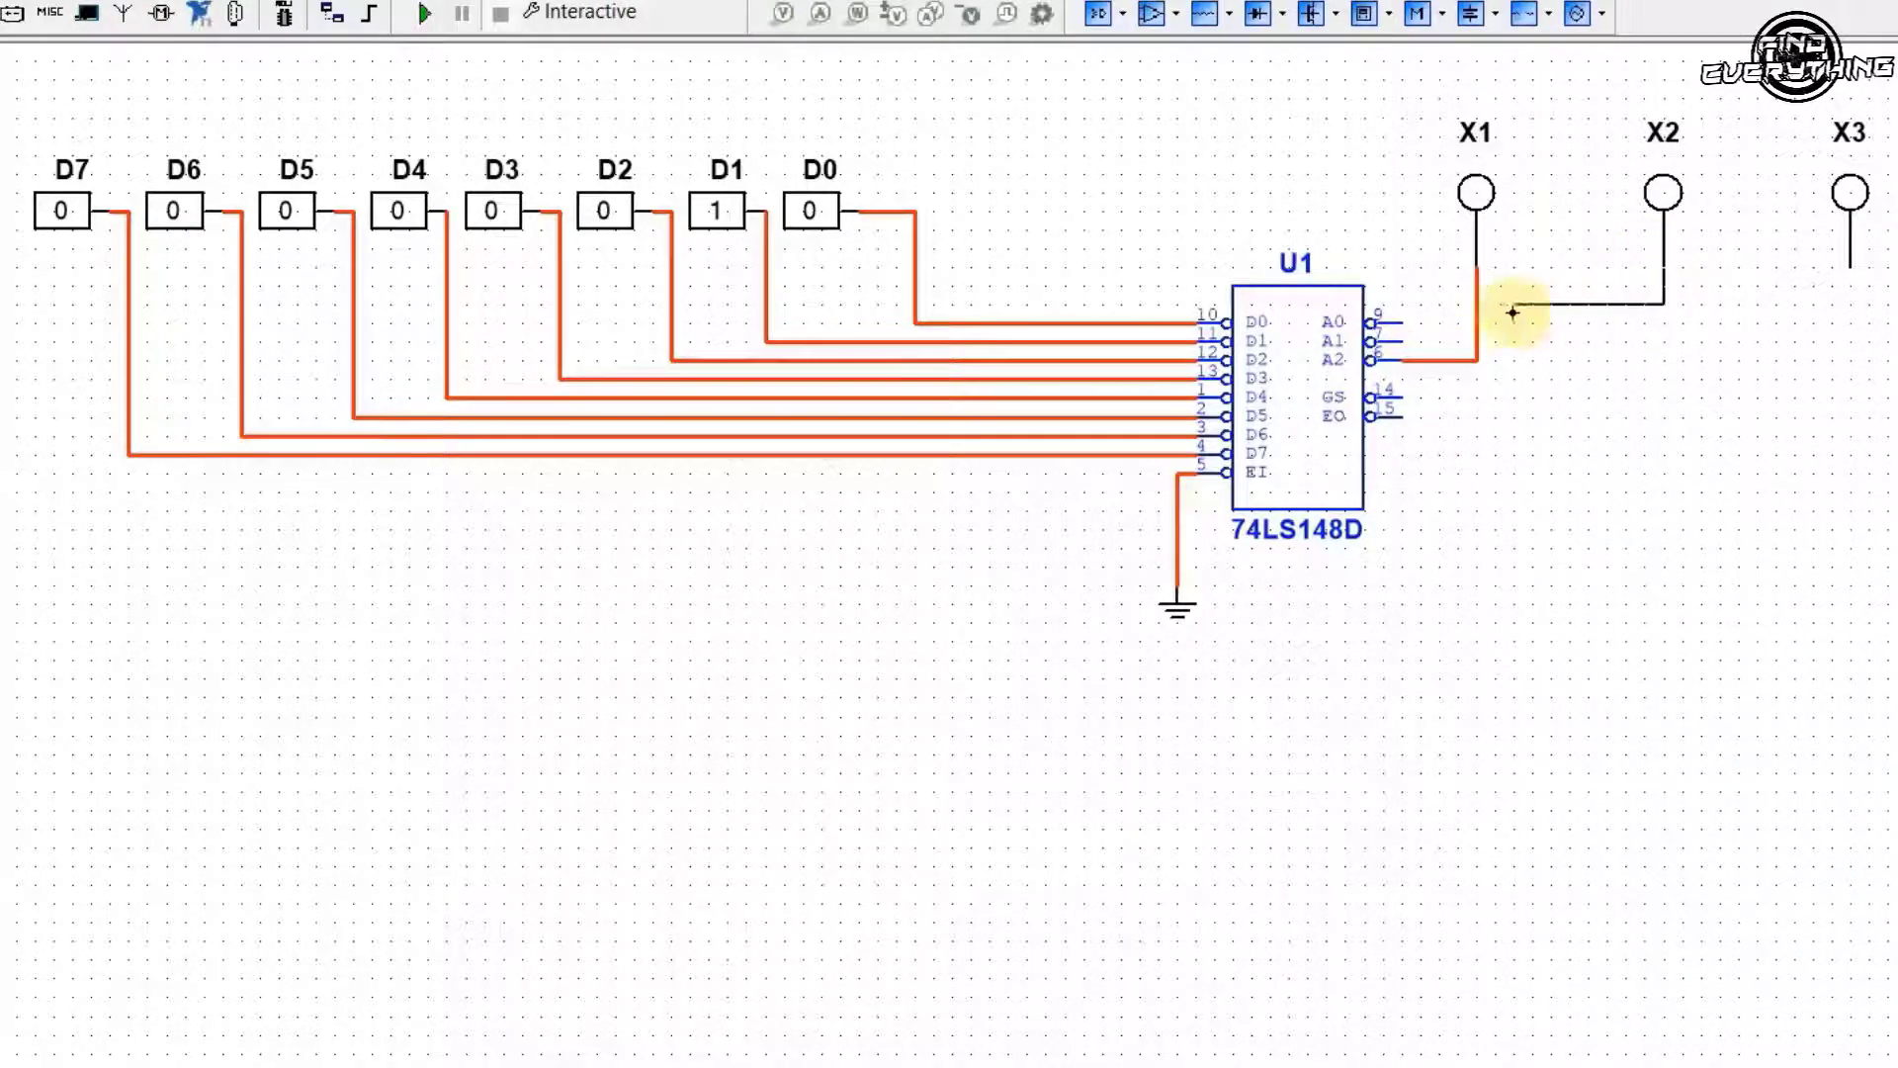
{"action": "left_click", "coordinate": [1404, 343]}
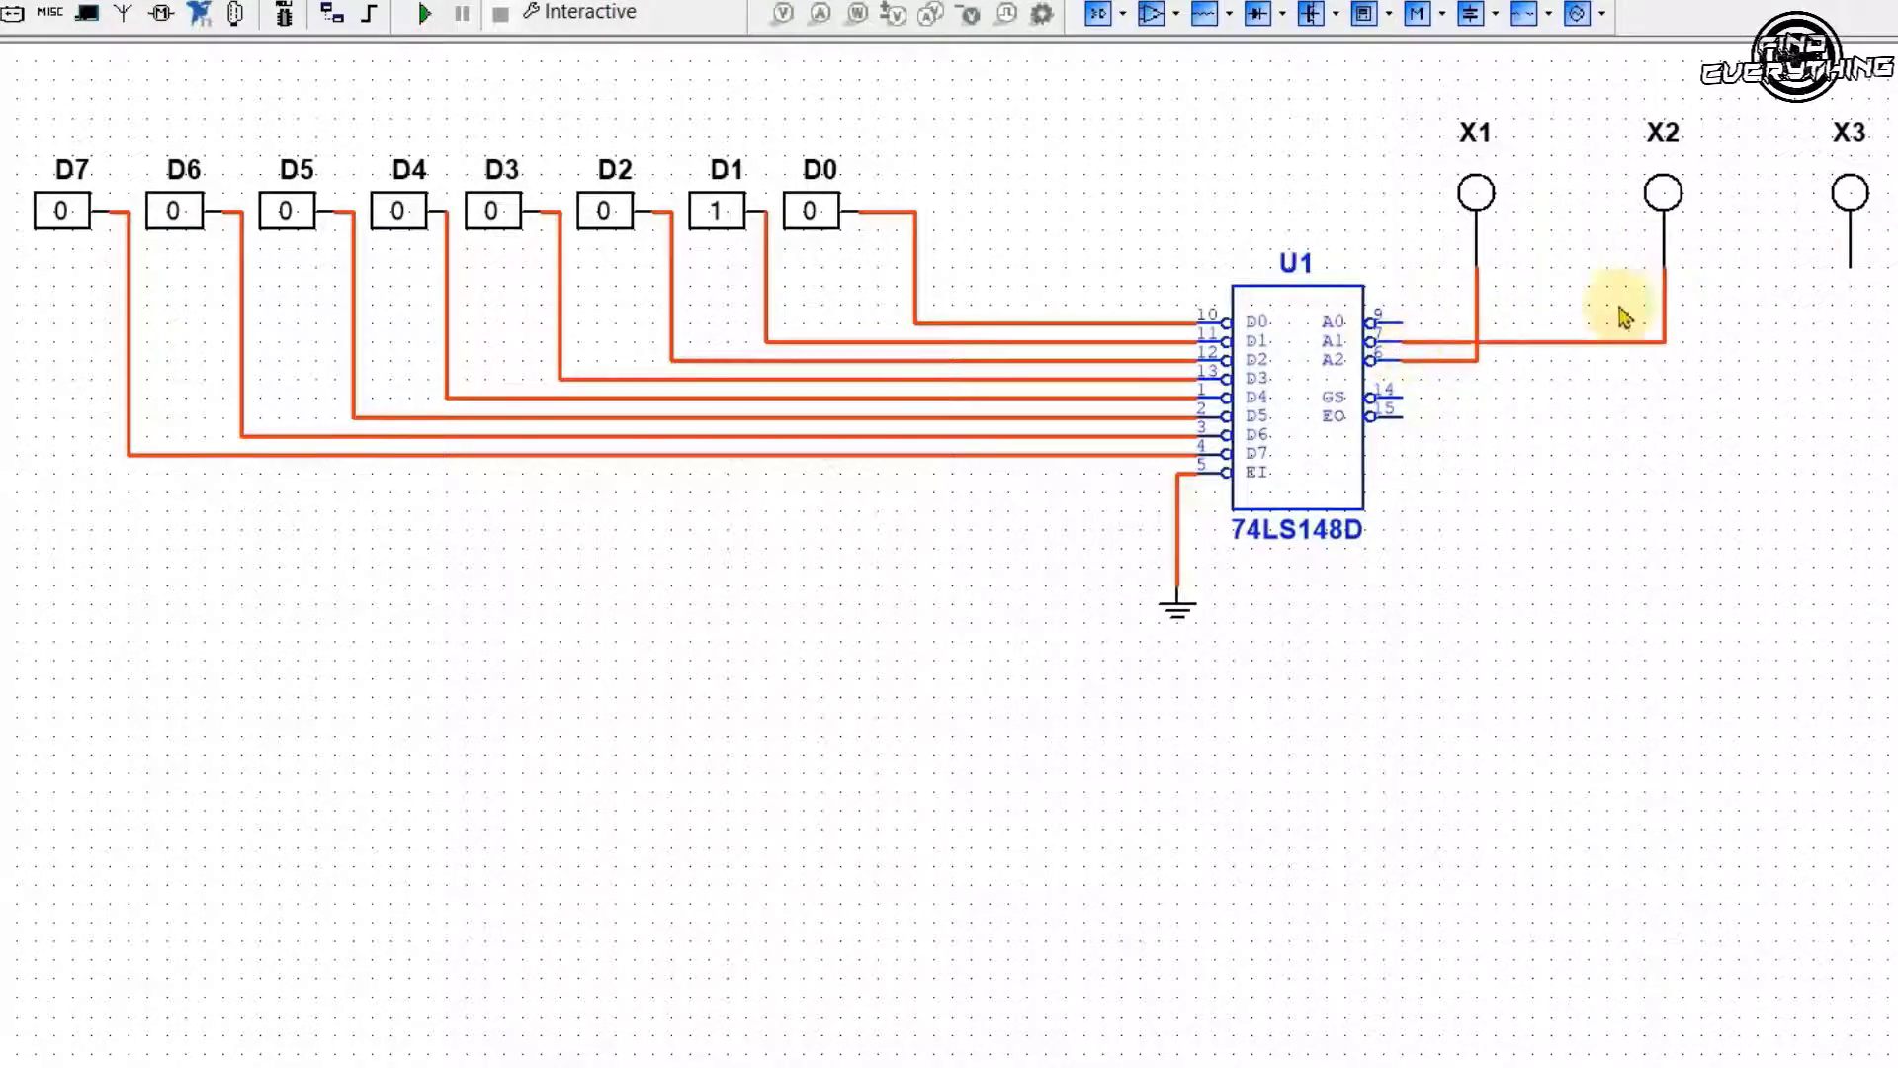
{"action": "left_click", "coordinate": [1853, 276]}
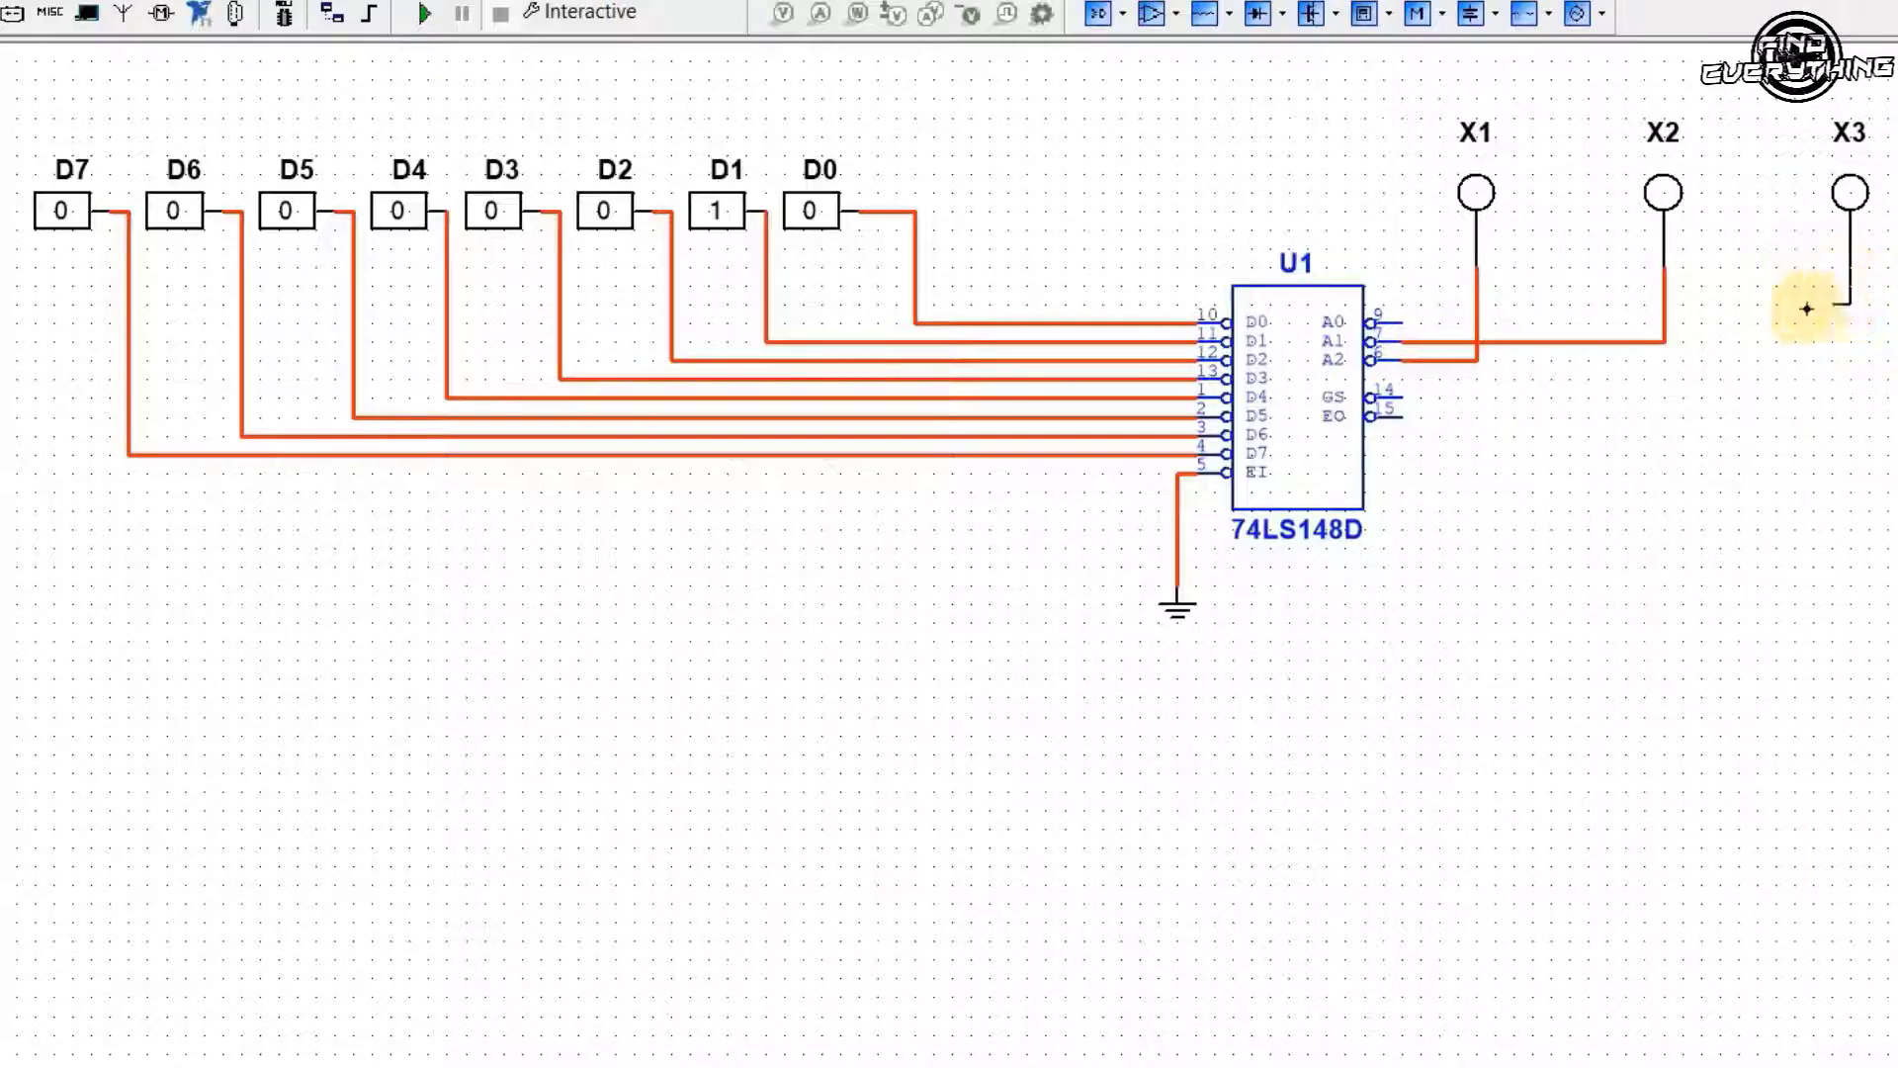
{"action": "left_click", "coordinate": [1404, 323]}
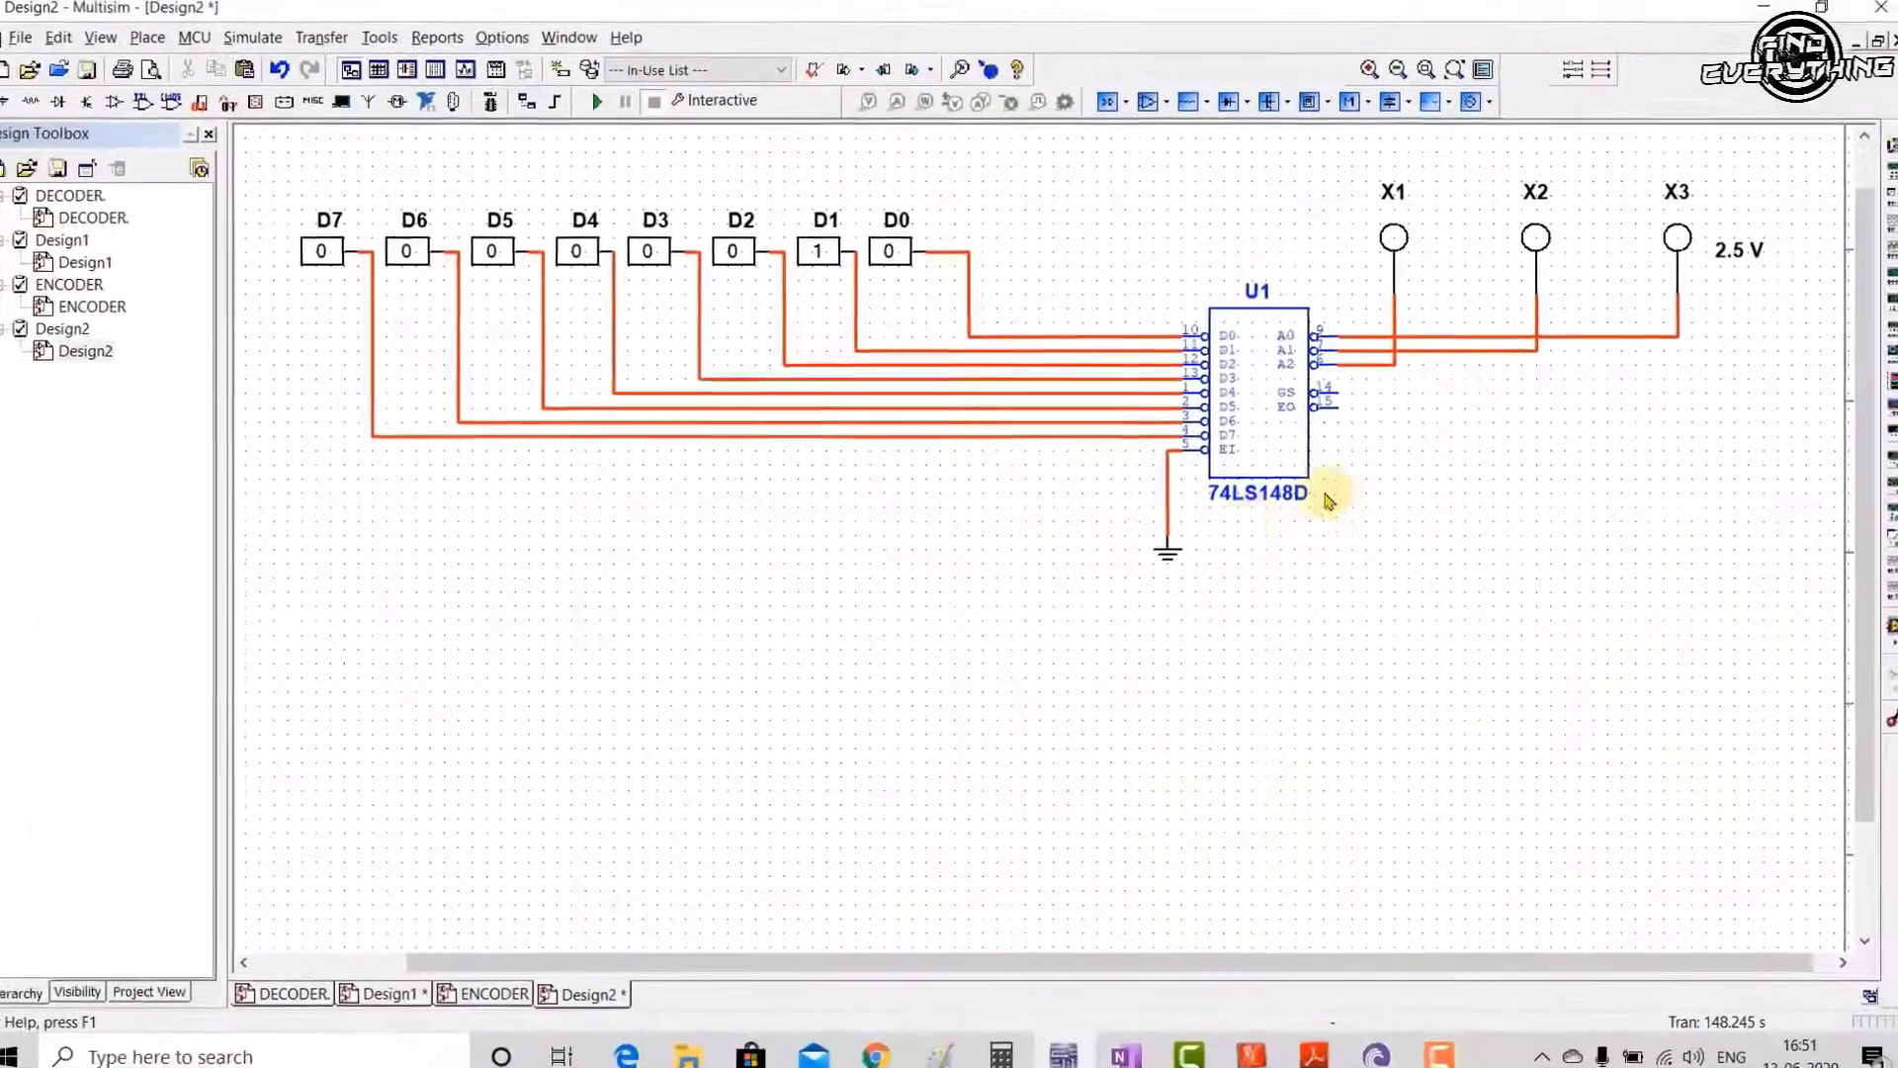
Switch to the SN74LS148 datasheet in Adobe Reader and examine the '148 function table for the order of the outputs.
{"action": "left_click", "coordinate": [1311, 1043]}
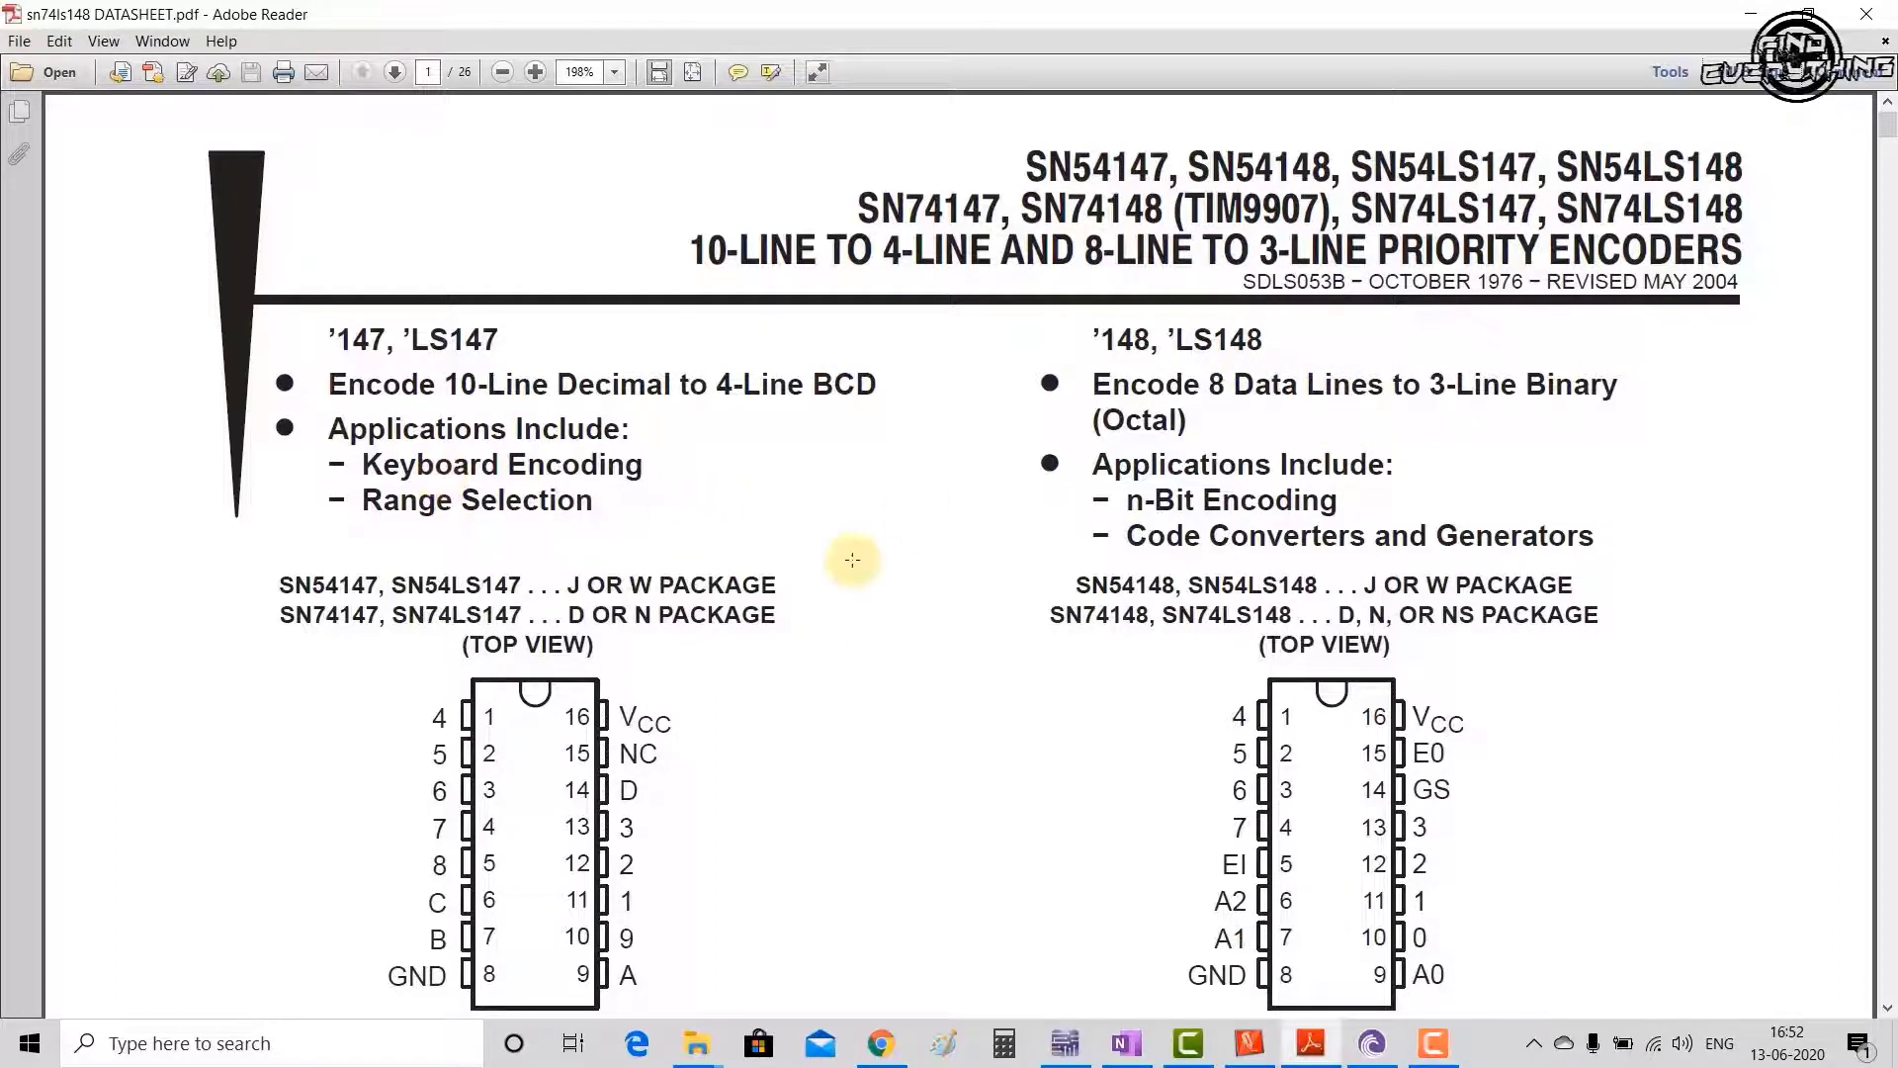
{"action": "scroll", "coordinate": [1338, 488], "scroll_direction": "down", "scroll_amount": 20}
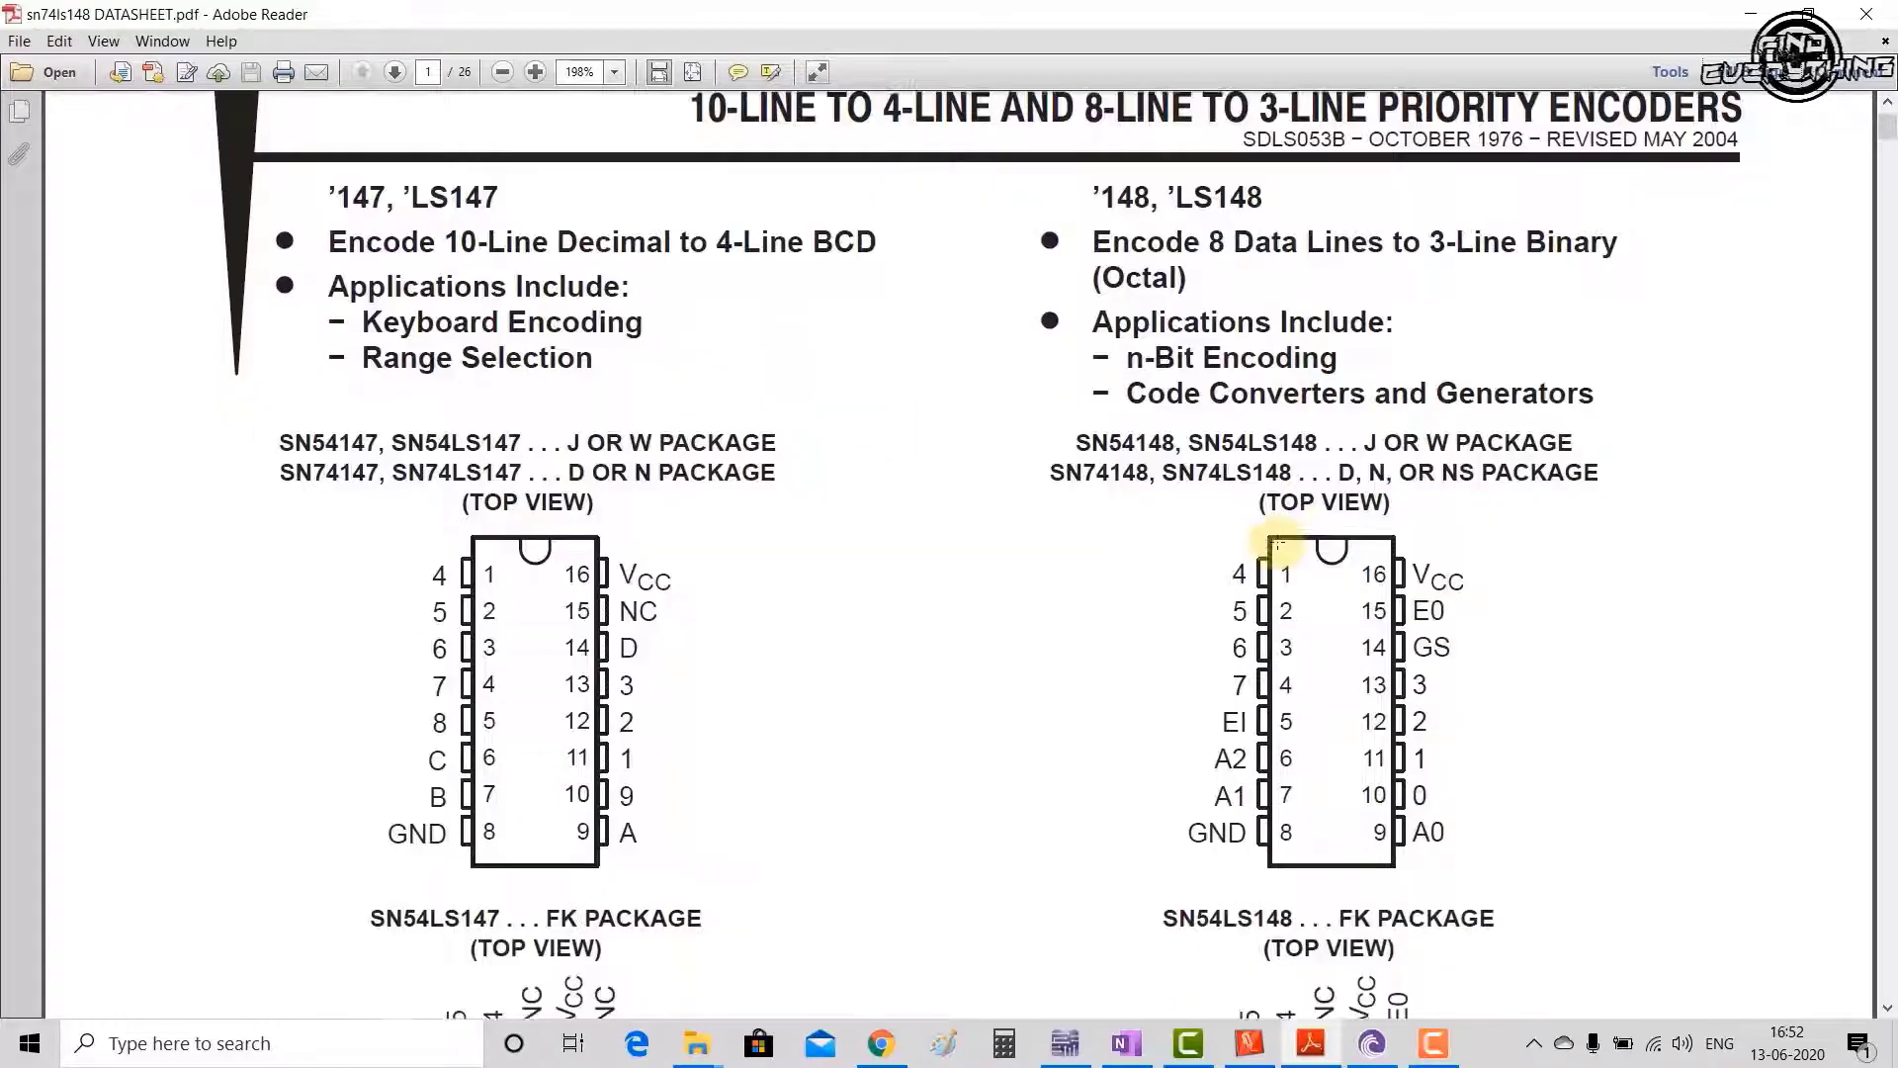
{"action": "scroll", "coordinate": [1277, 542], "scroll_direction": "down", "scroll_amount": 5}
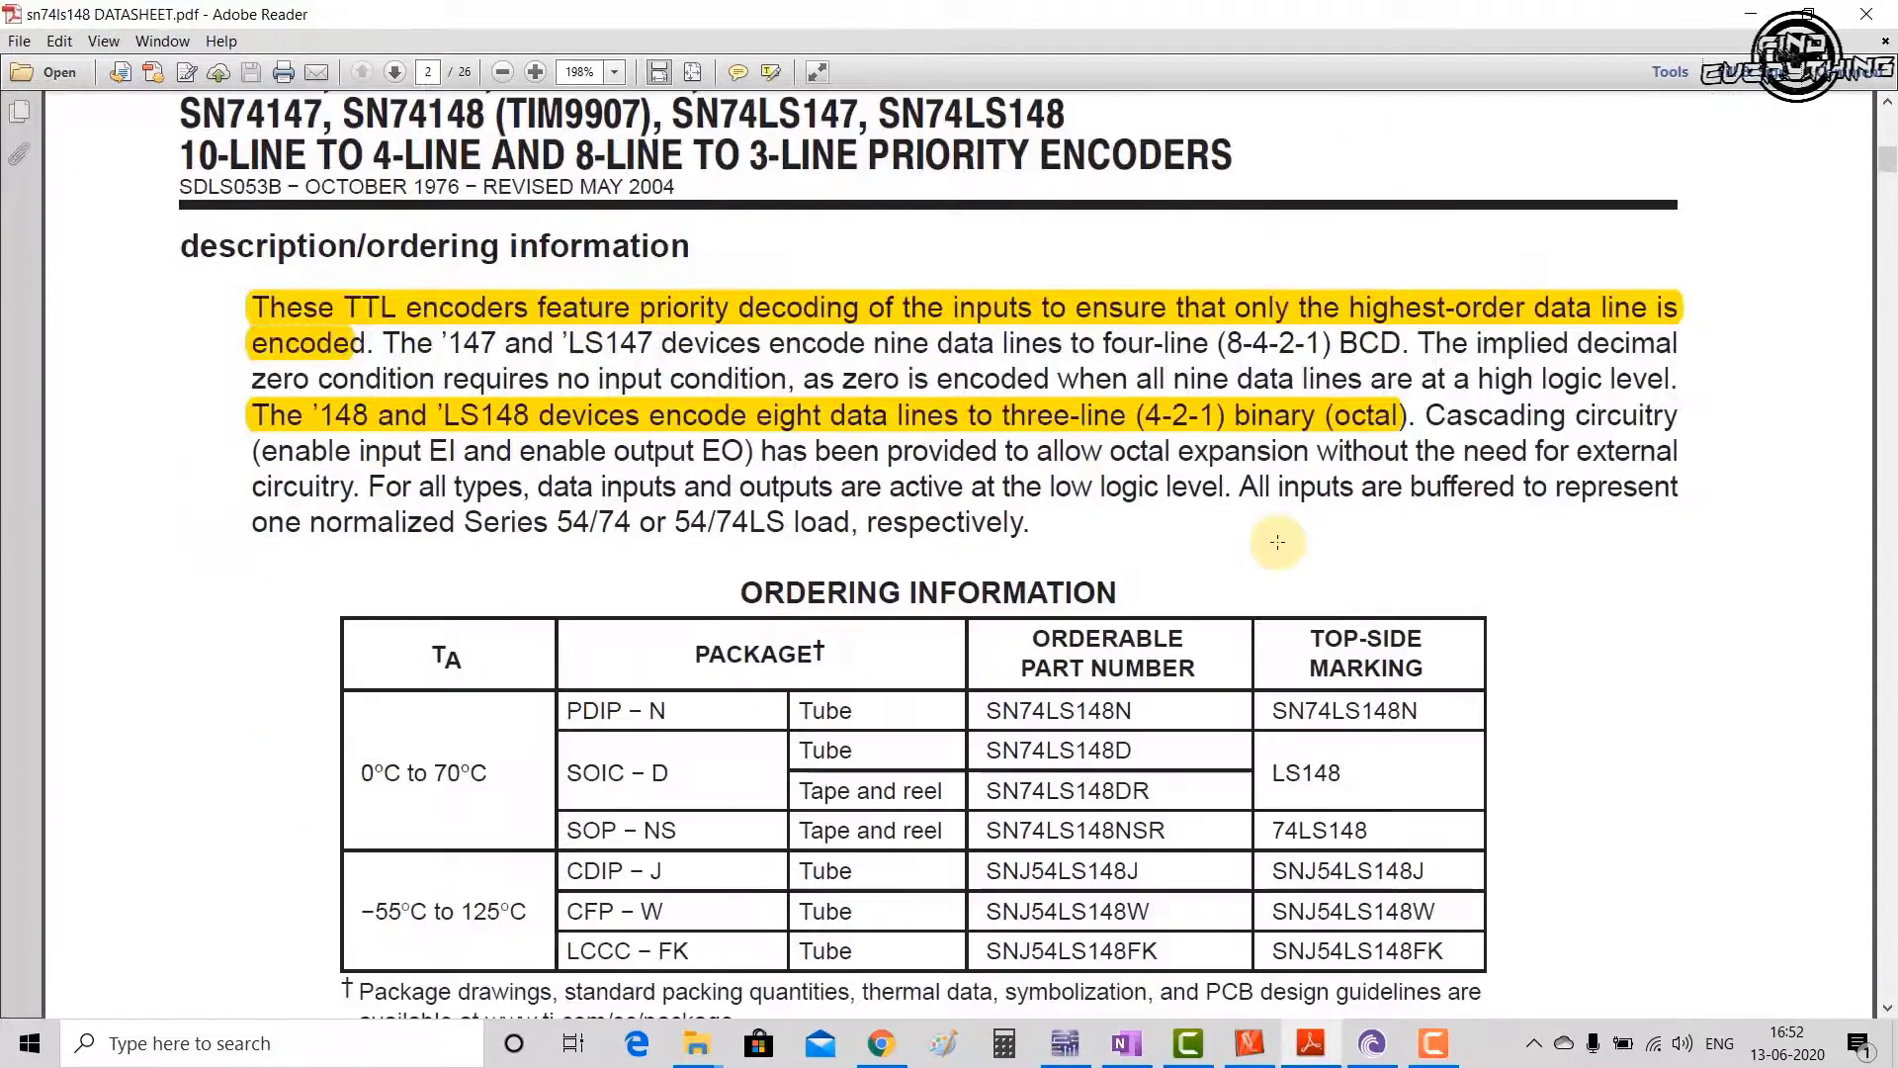
{"action": "scroll", "coordinate": [1277, 542], "scroll_direction": "down", "scroll_amount": 15}
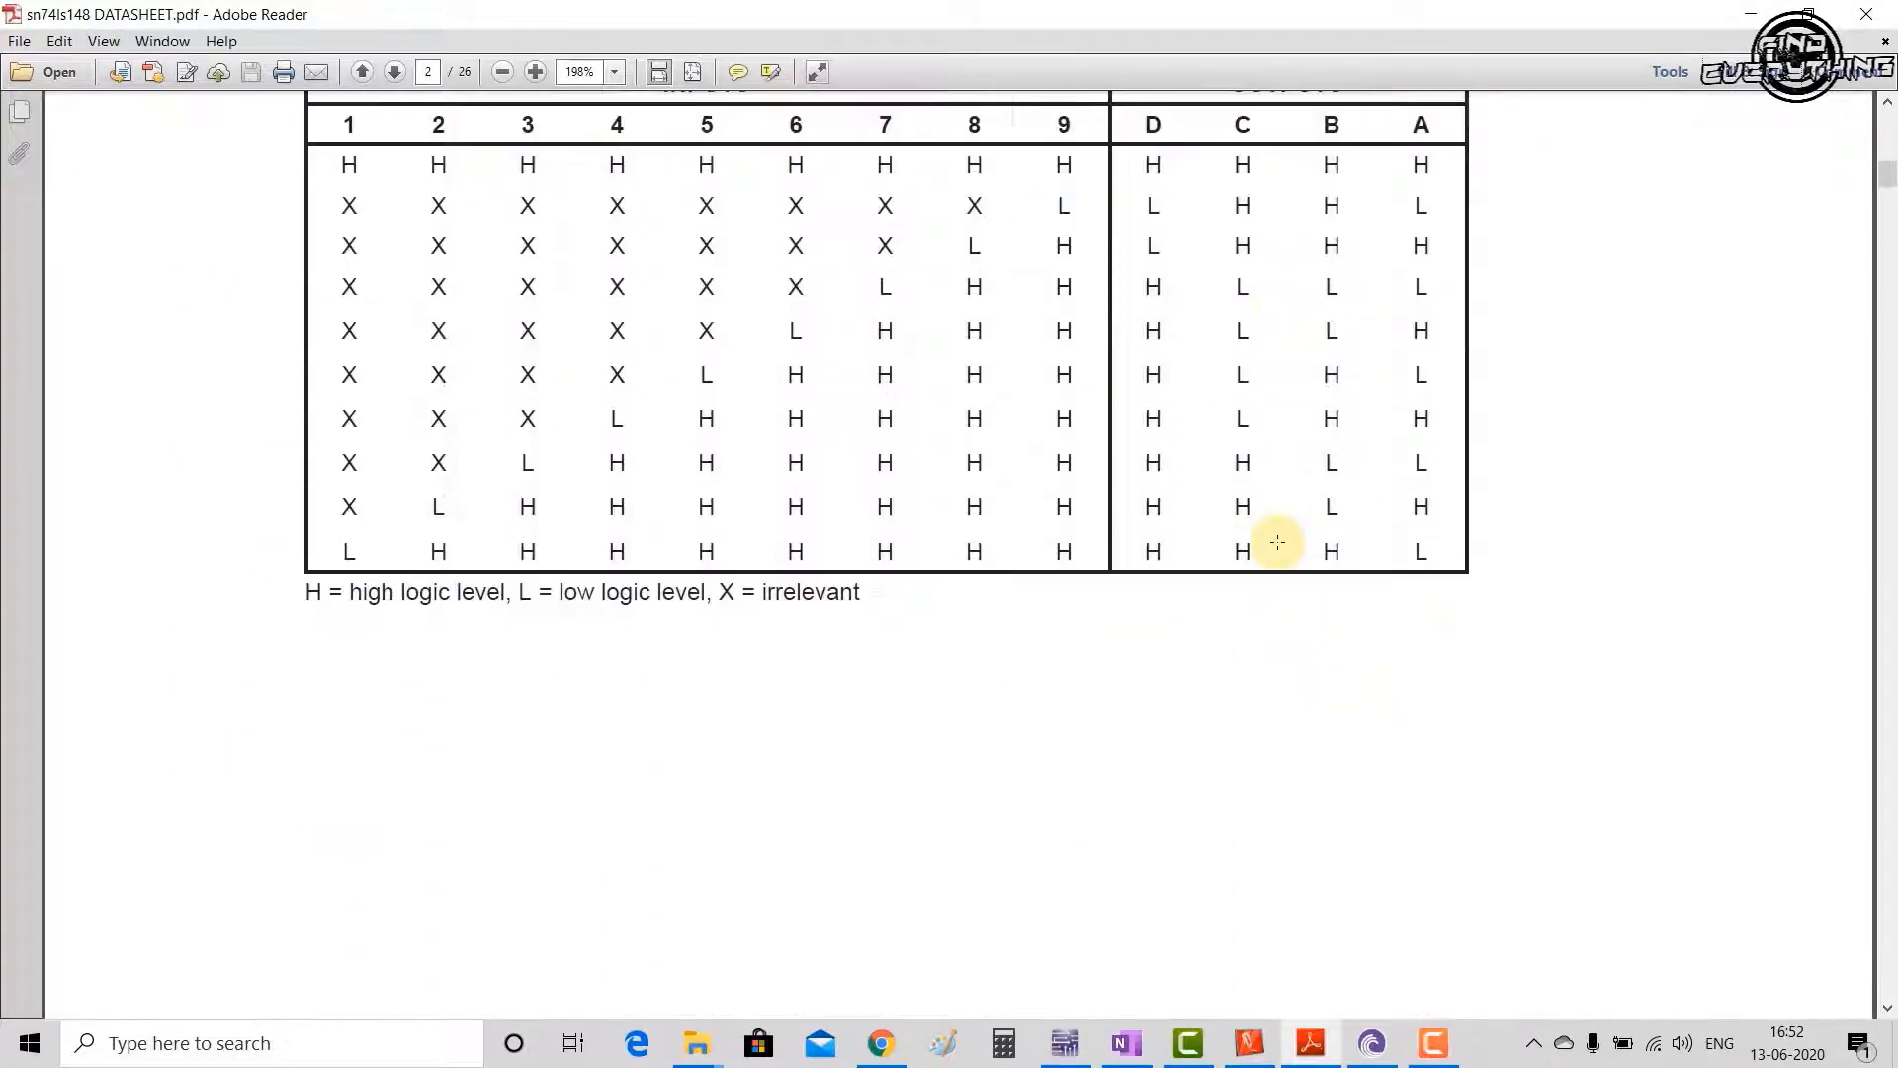
{"action": "scroll", "coordinate": [1277, 542], "scroll_direction": "down", "scroll_amount": 8}
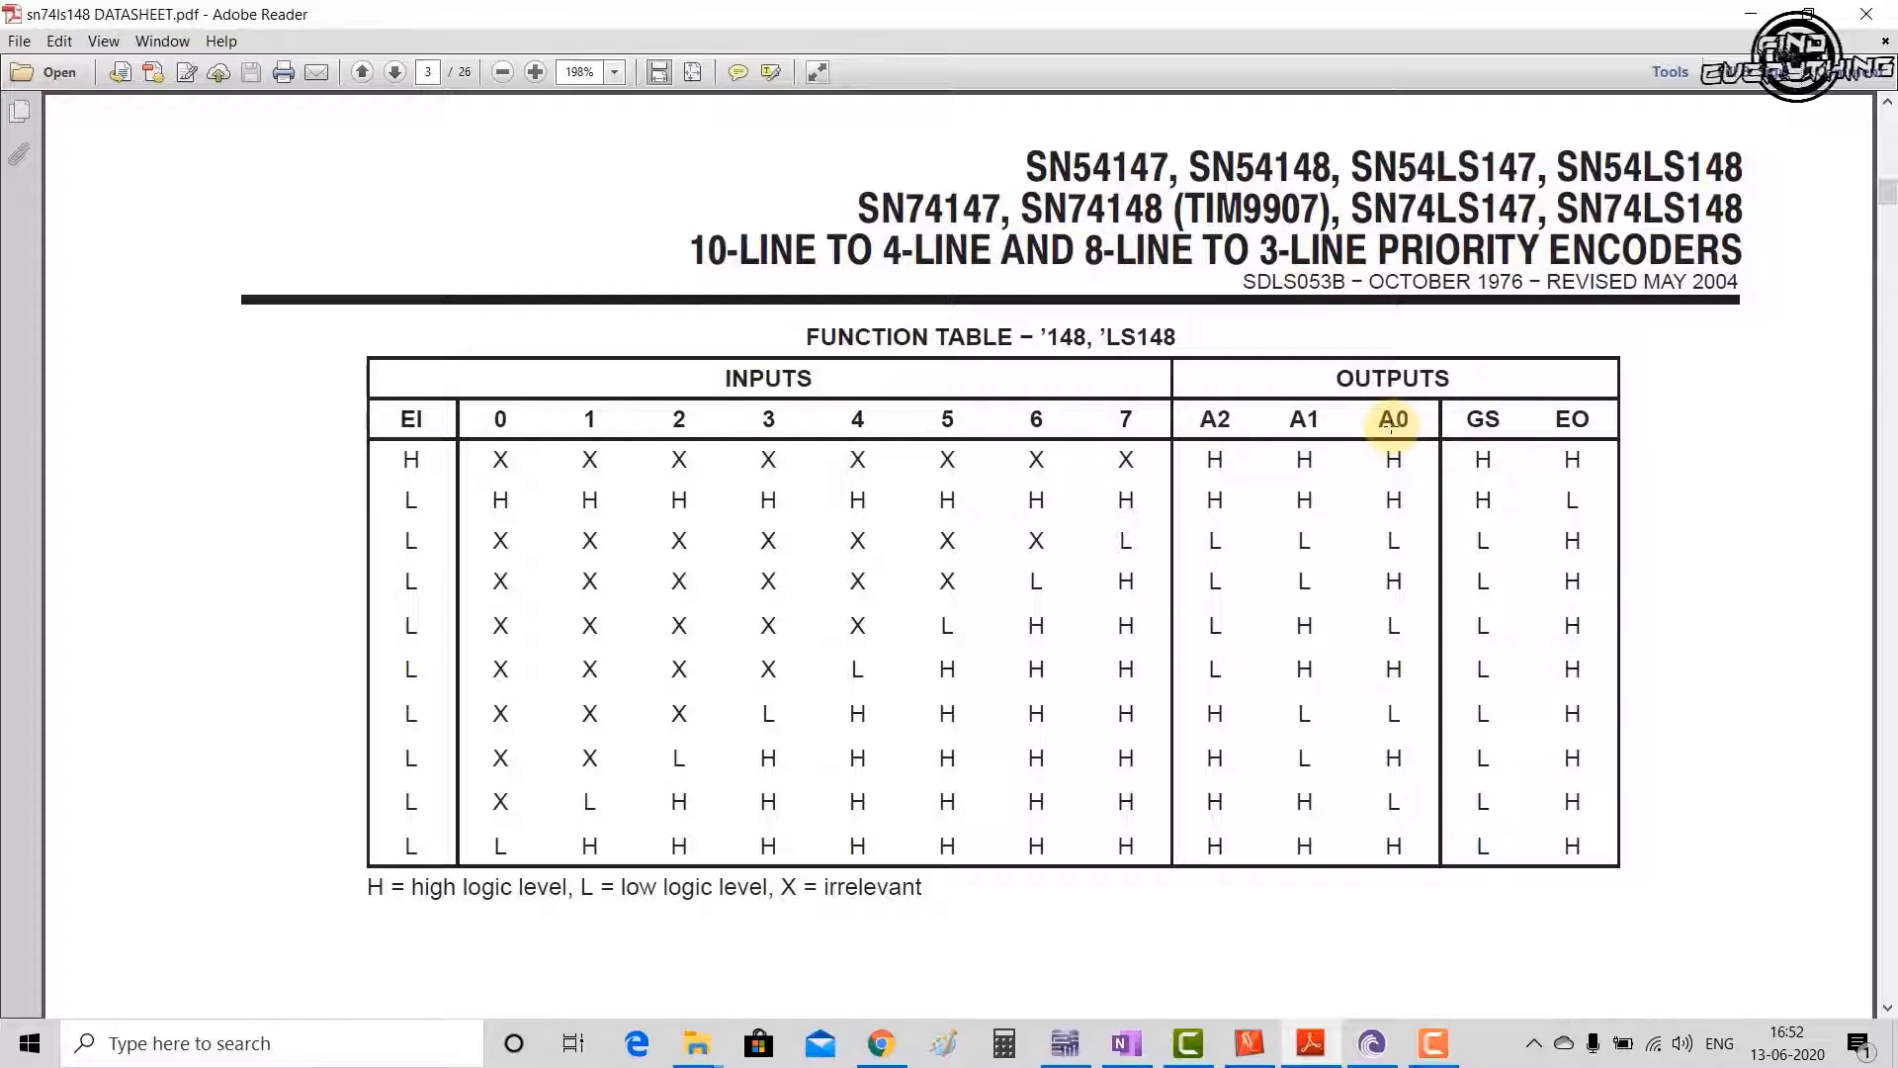
{"action": "left_click", "coordinate": [1752, 16]}
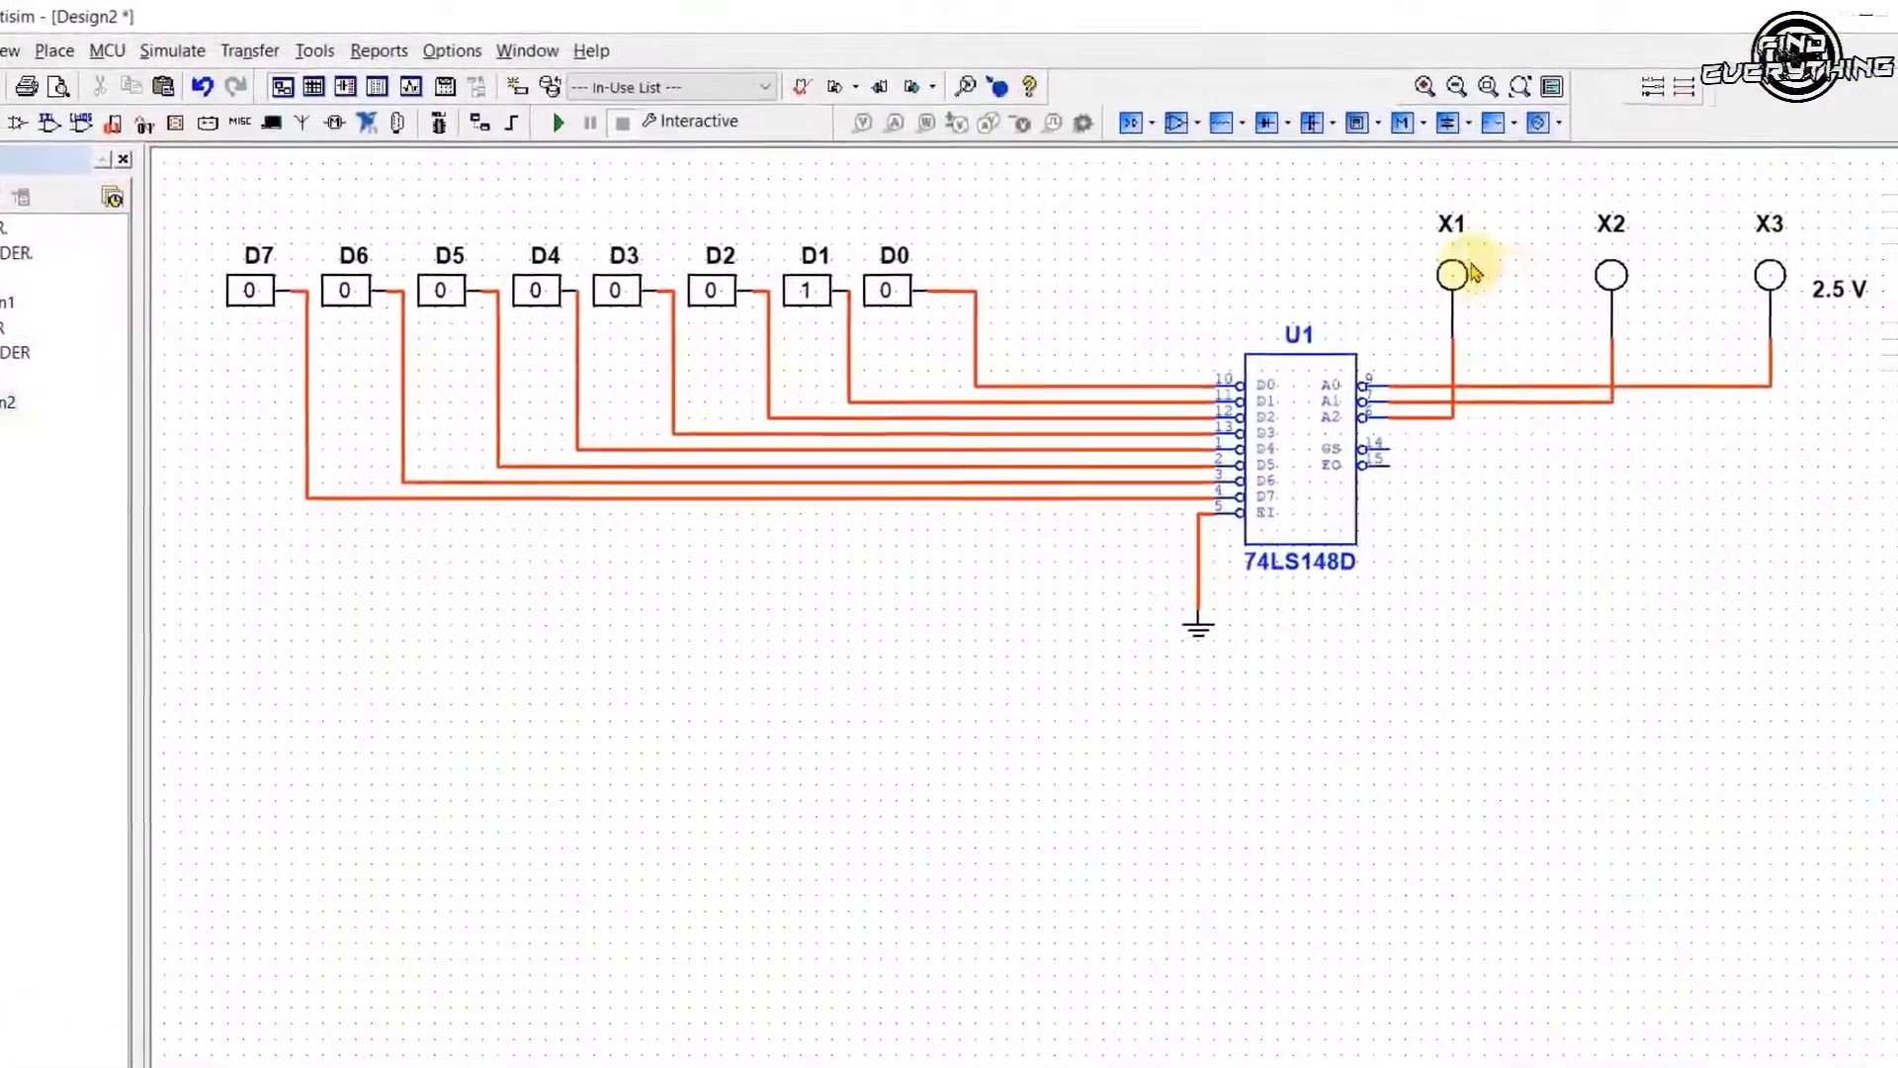
Change the reference designators of probes X1, X2 and X3 to A2, A1 and A0.
{"action": "double_click", "coordinate": [1455, 274]}
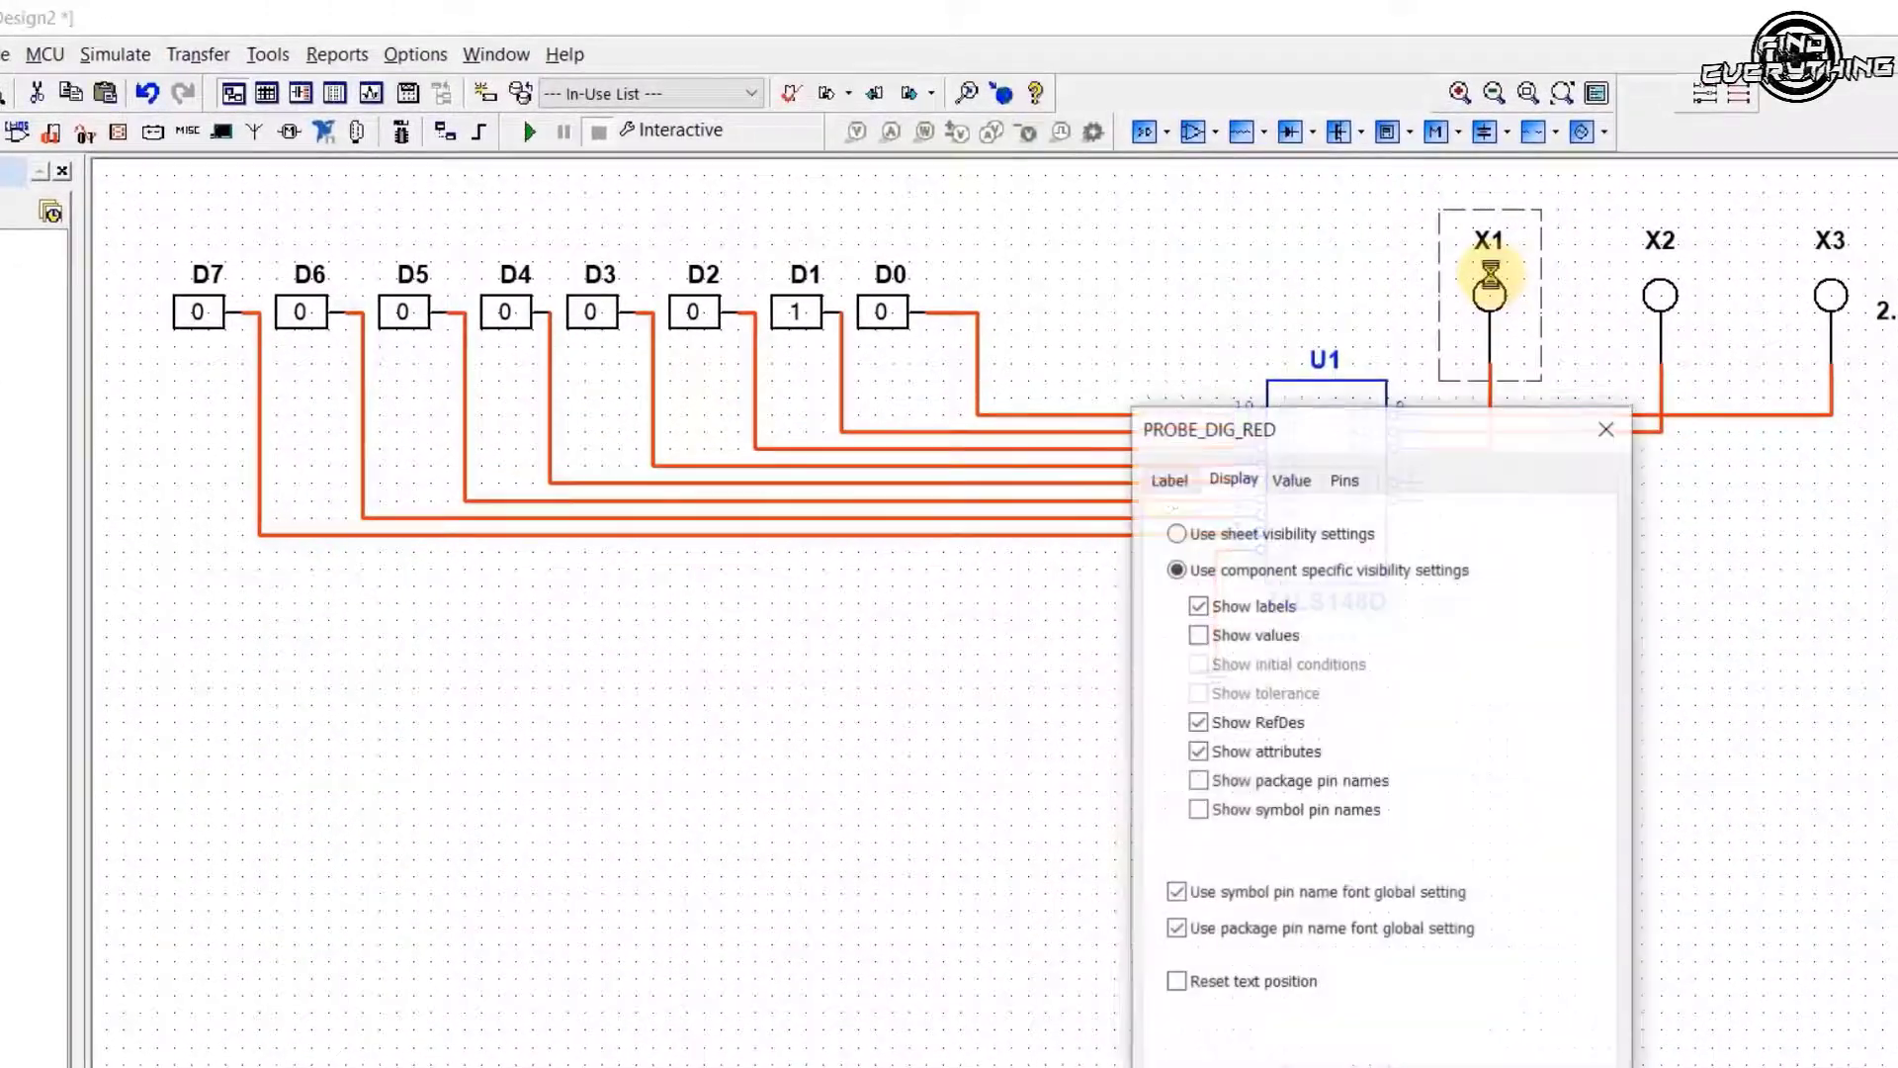
{"action": "left_click", "coordinate": [1169, 480]}
{"action": "left_click_drag", "start_coordinate": [1229, 551], "coordinate": [1139, 557]}
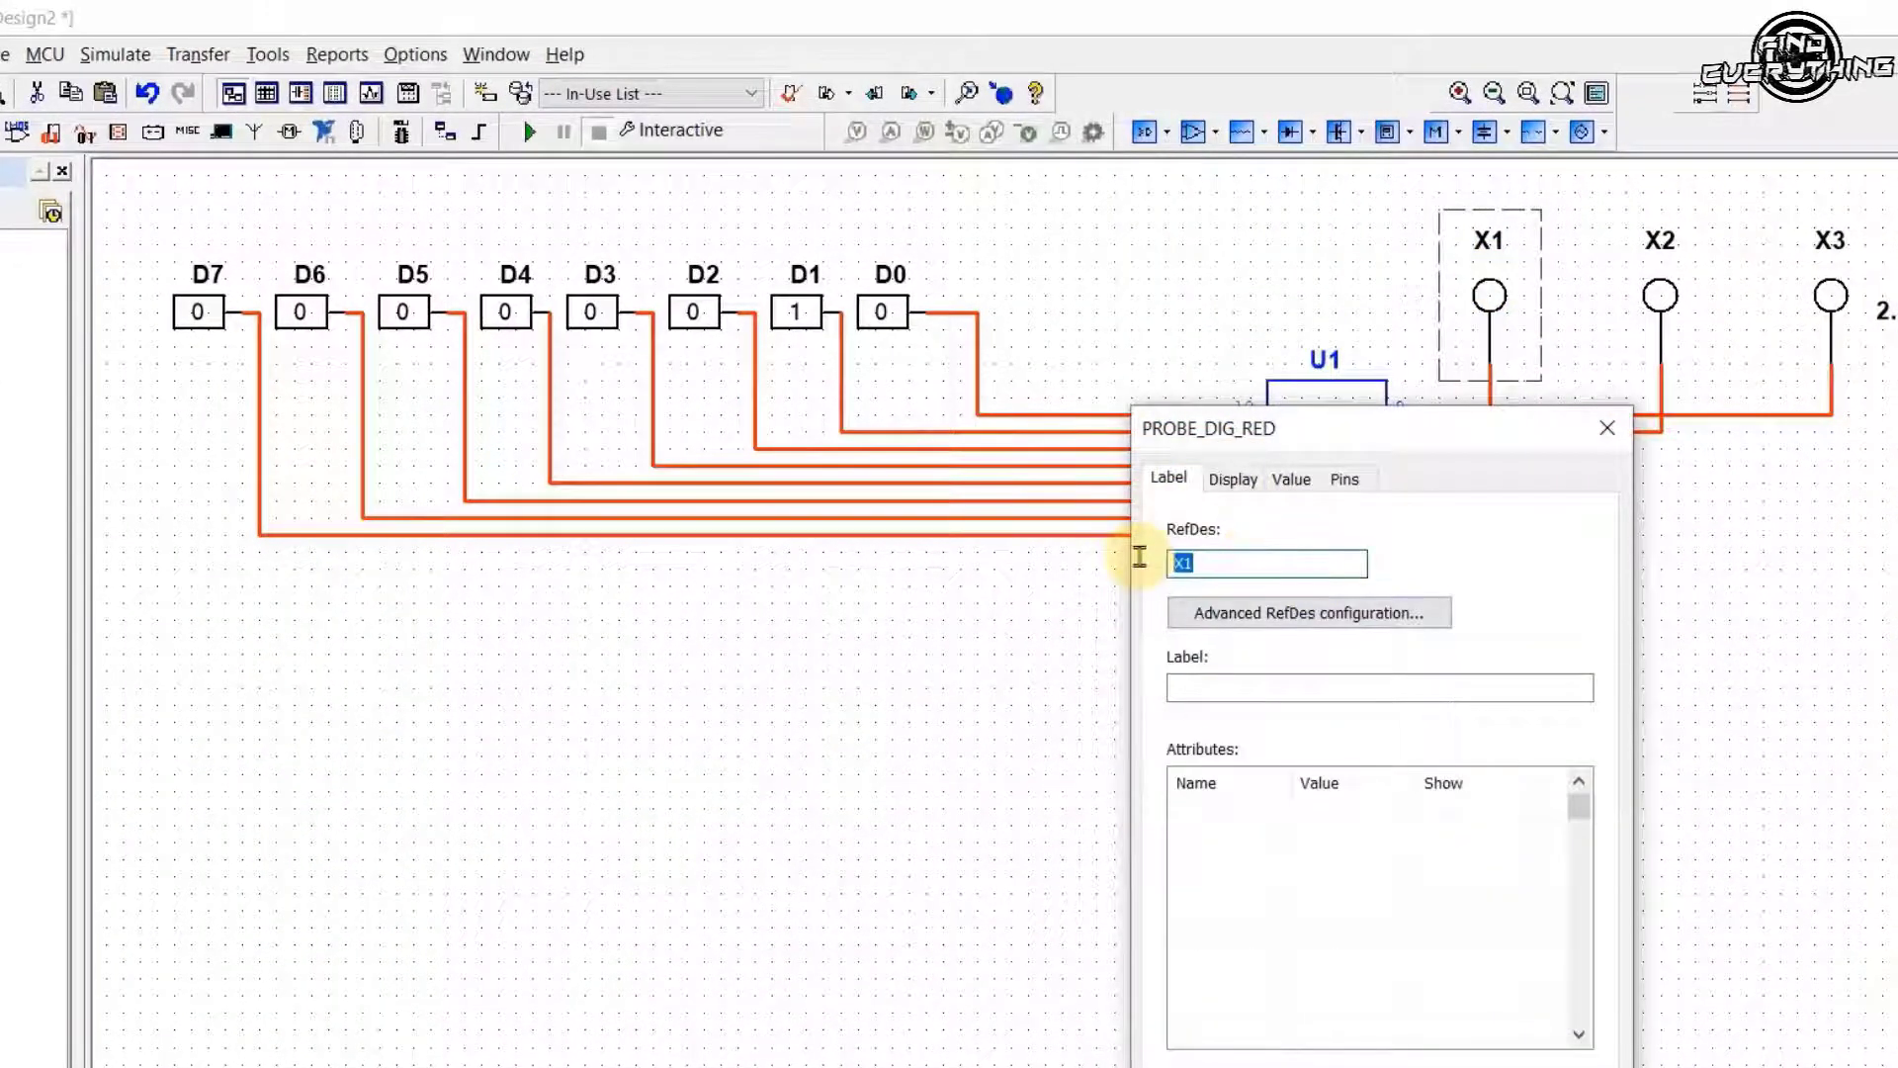
{"action": "type", "text": "A2"}
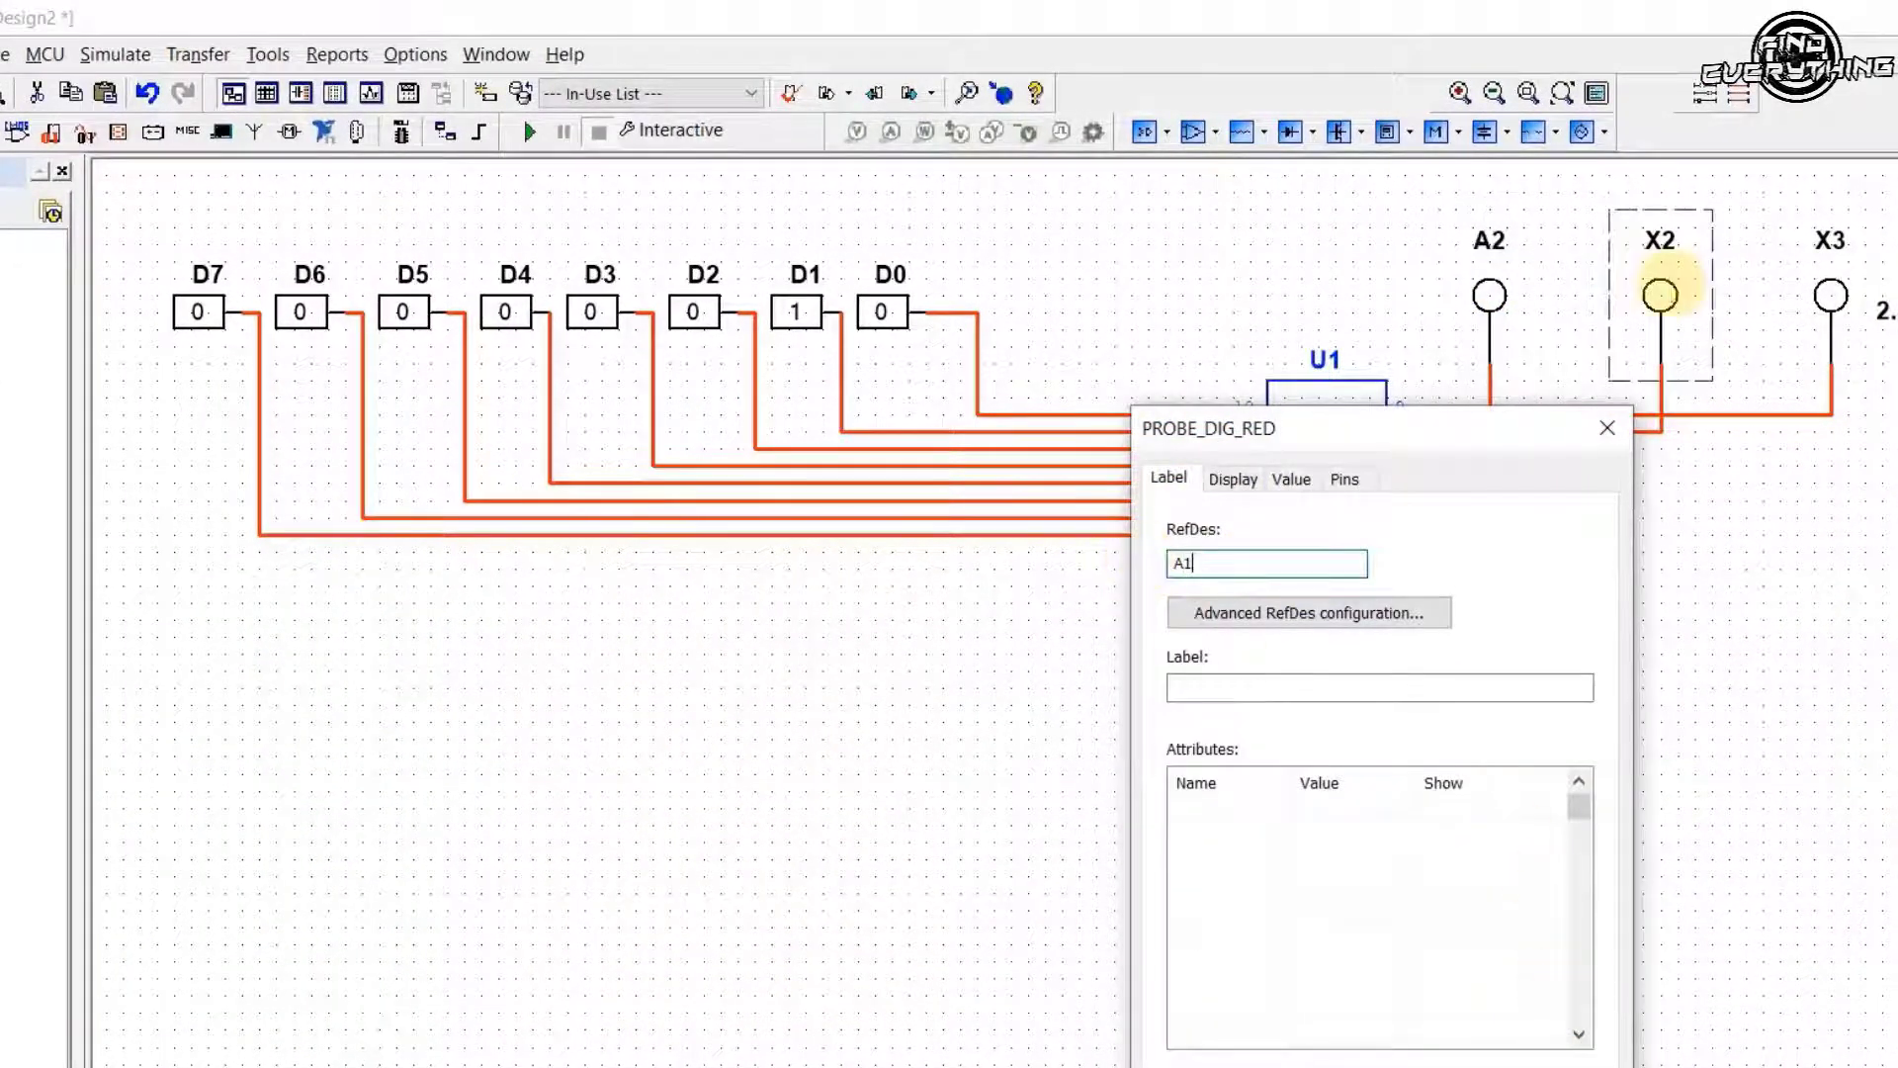
{"action": "type", "text": "A1"}
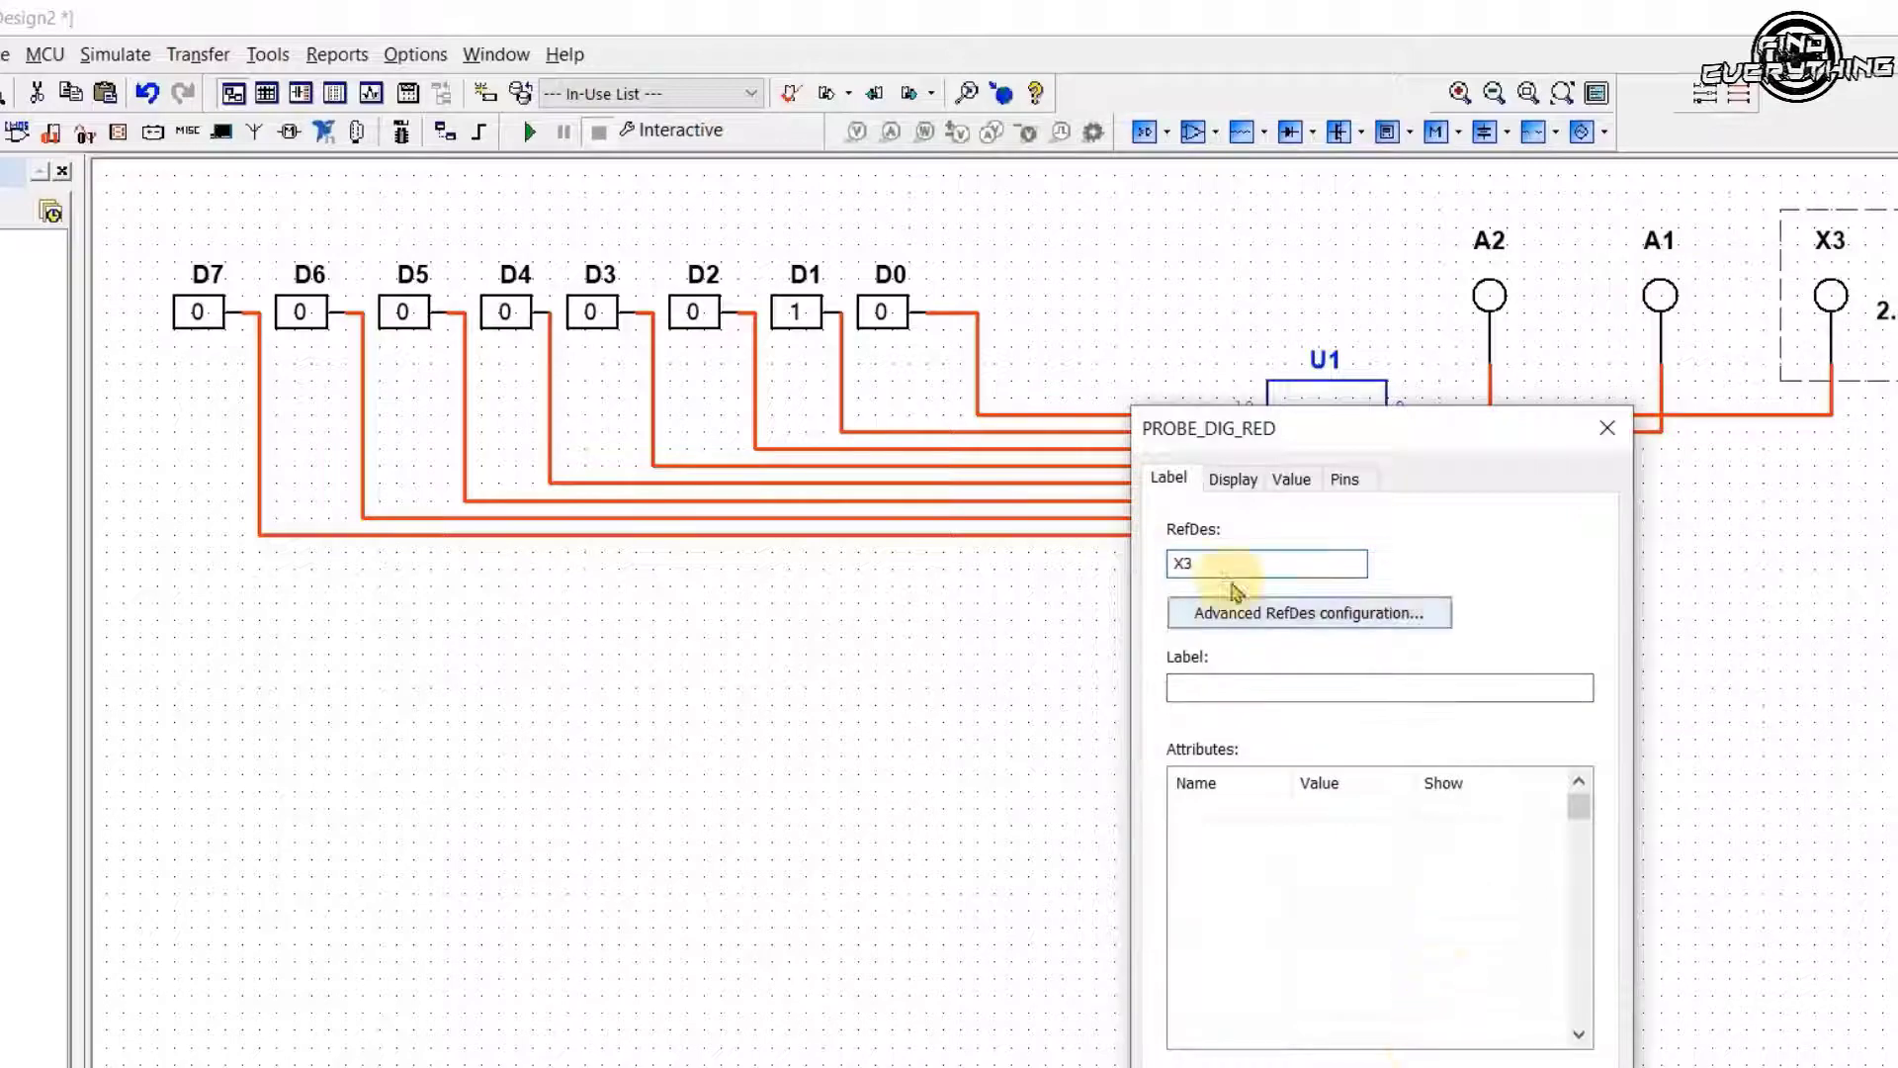
{"action": "left_click_drag", "start_coordinate": [1229, 564], "coordinate": [1183, 569]}
{"action": "type", "text": "A0"}
{"action": "key", "text": "Return"}
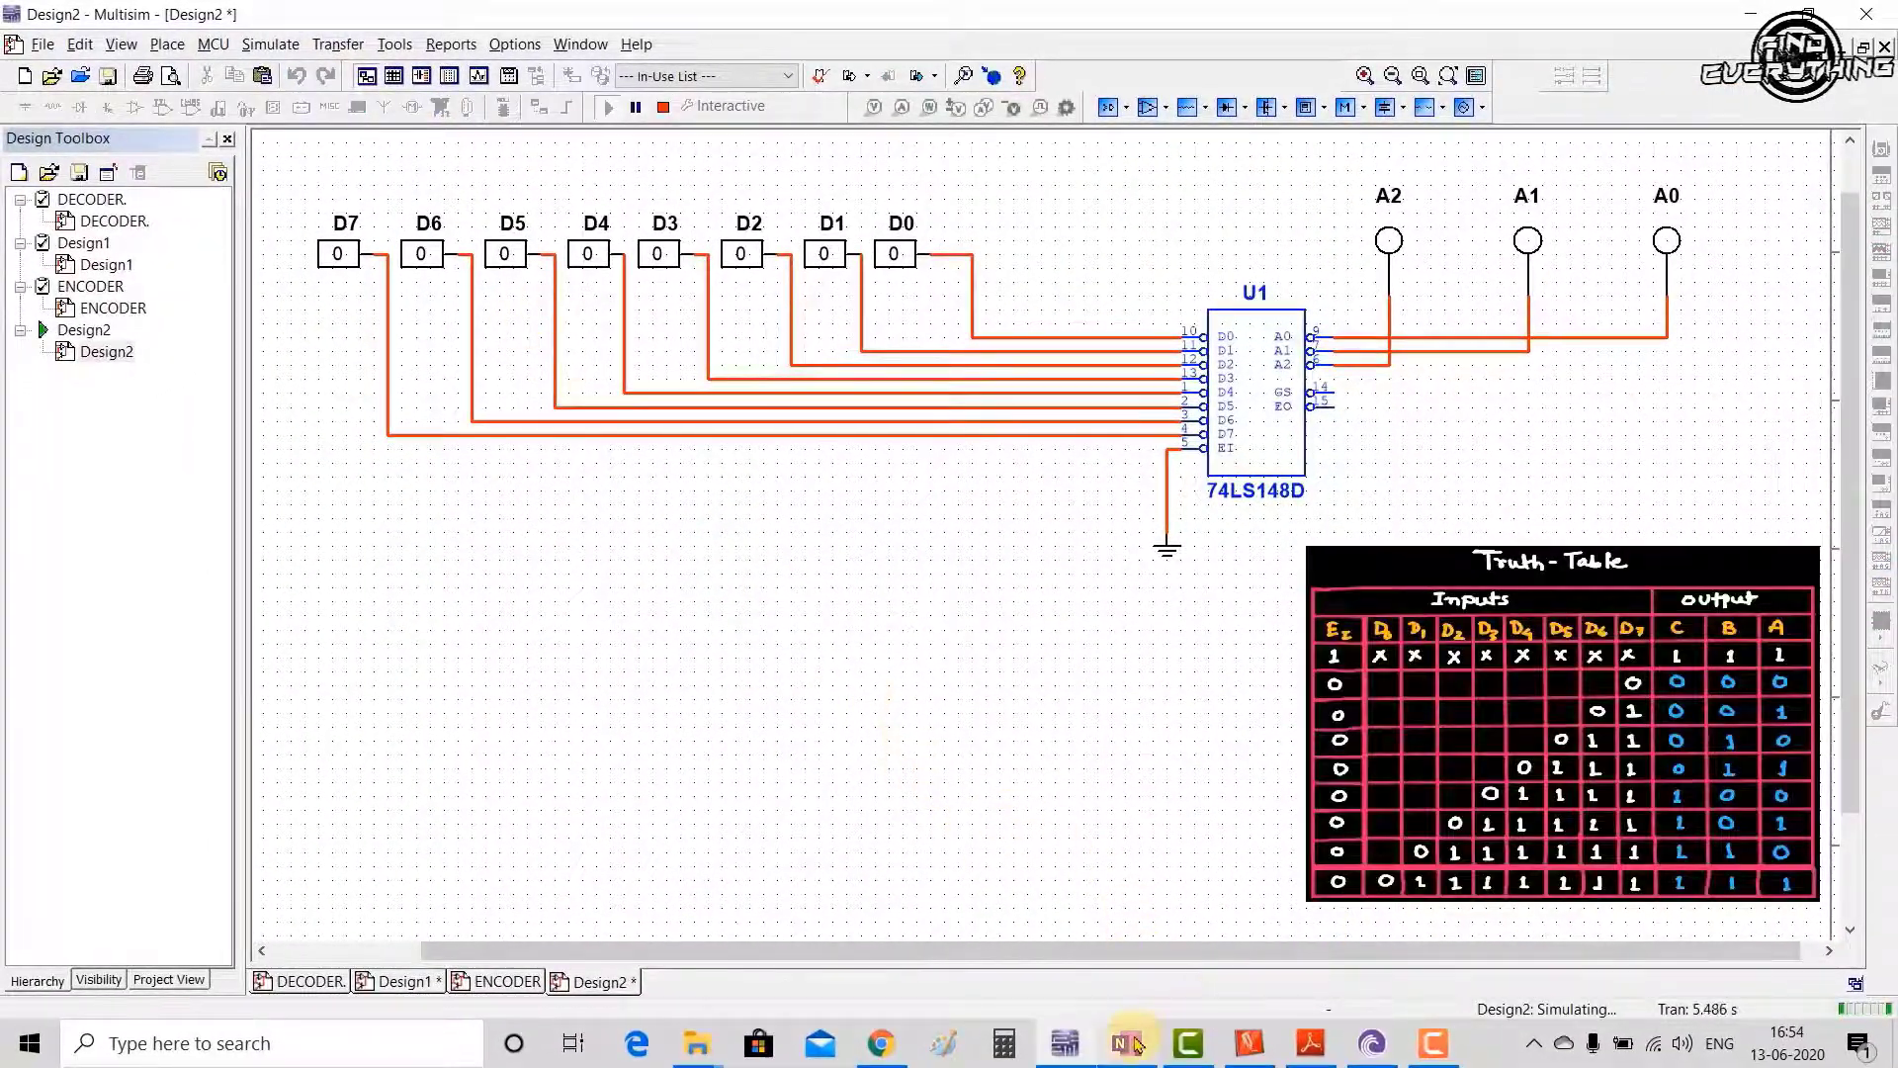
Set digital inputs D0 through D7 to 1 and run the simulation.
{"action": "left_click", "coordinate": [1132, 1046]}
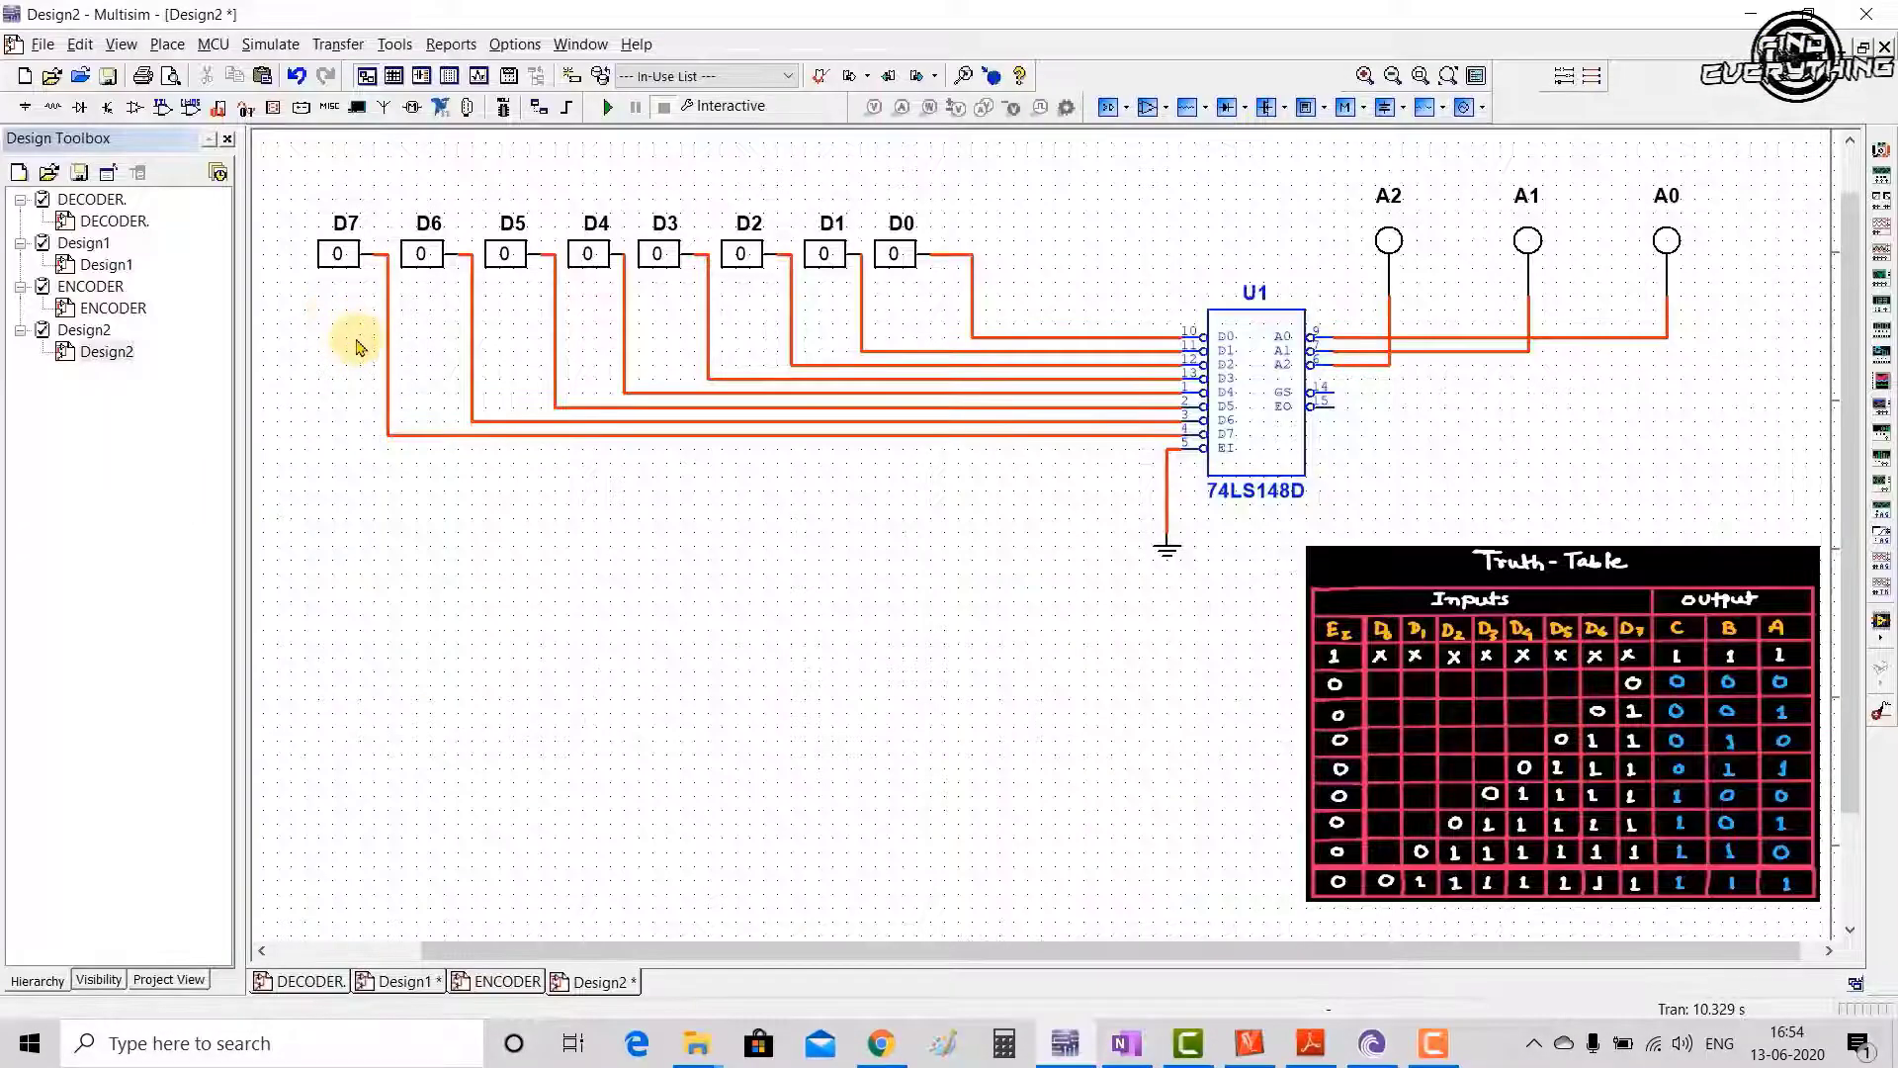
{"action": "left_click", "coordinate": [339, 255]}
{"action": "left_click", "coordinate": [424, 259]}
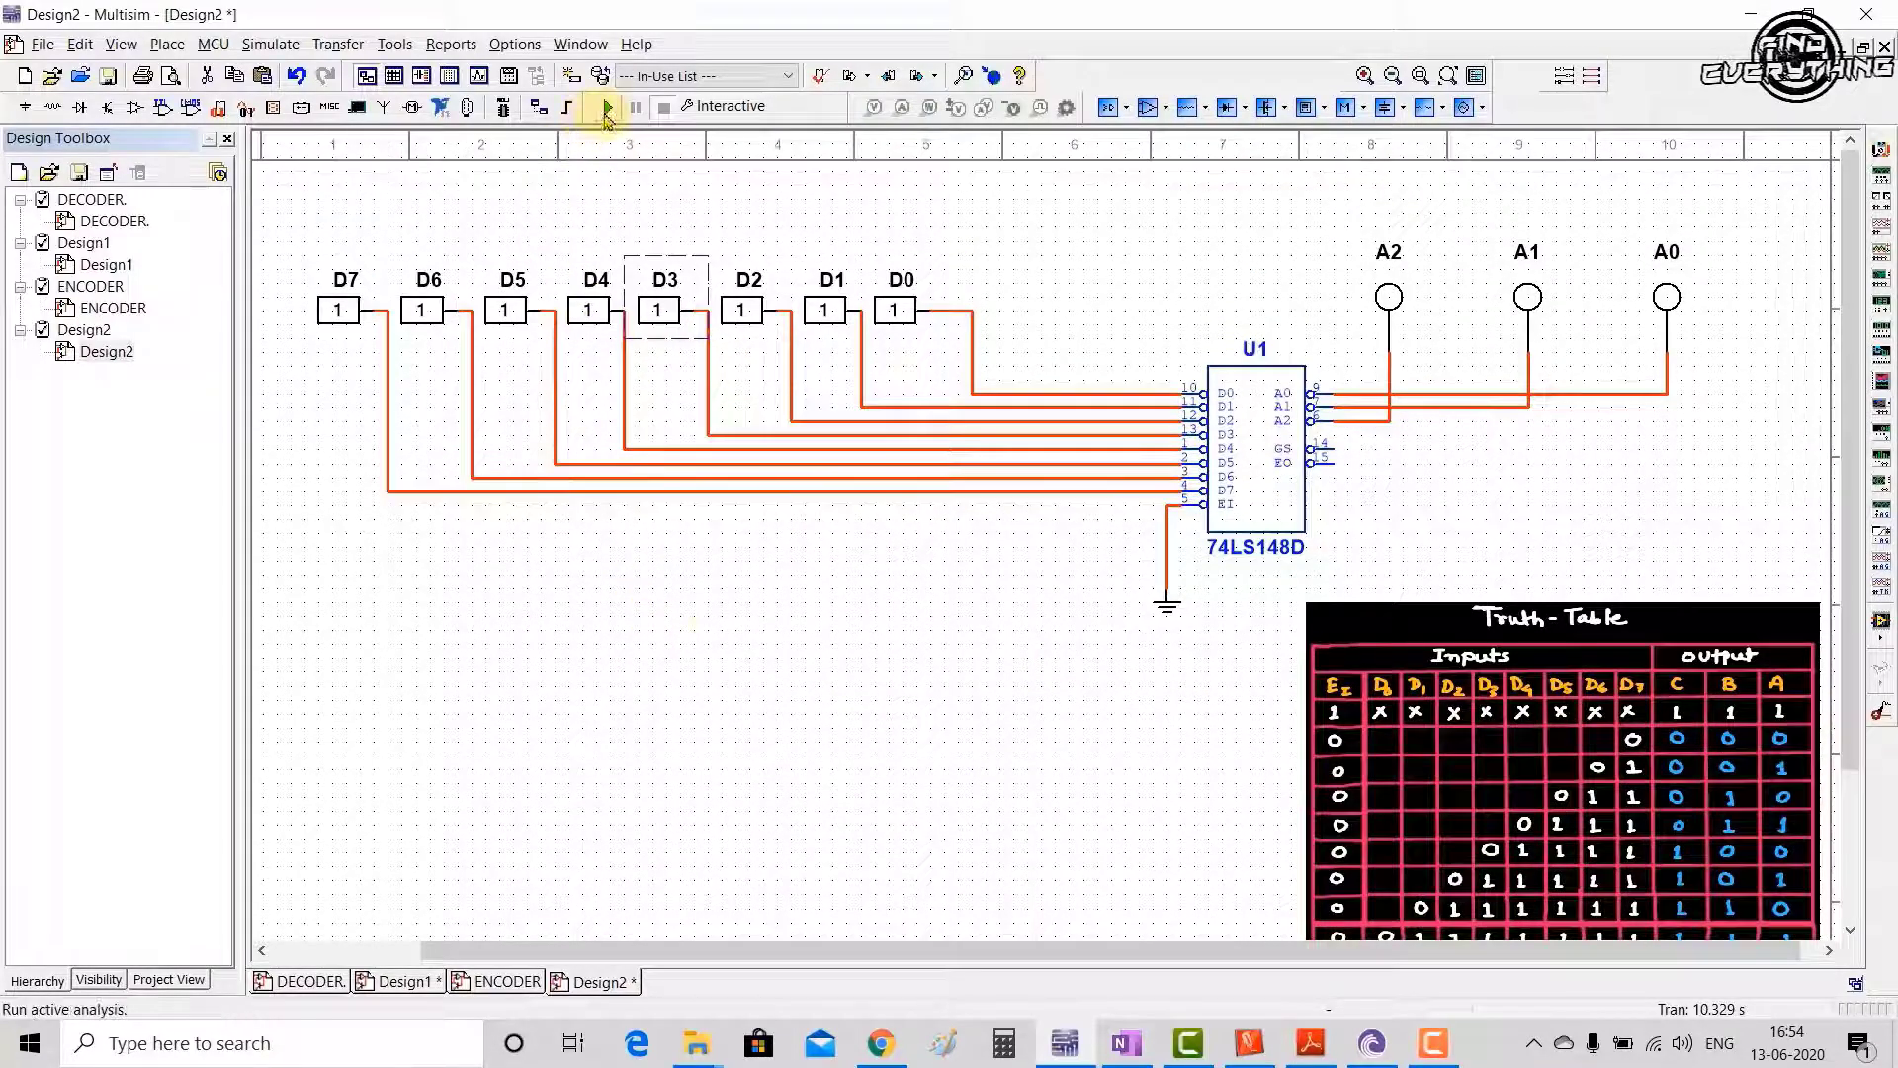
{"action": "left_click", "coordinate": [607, 106]}
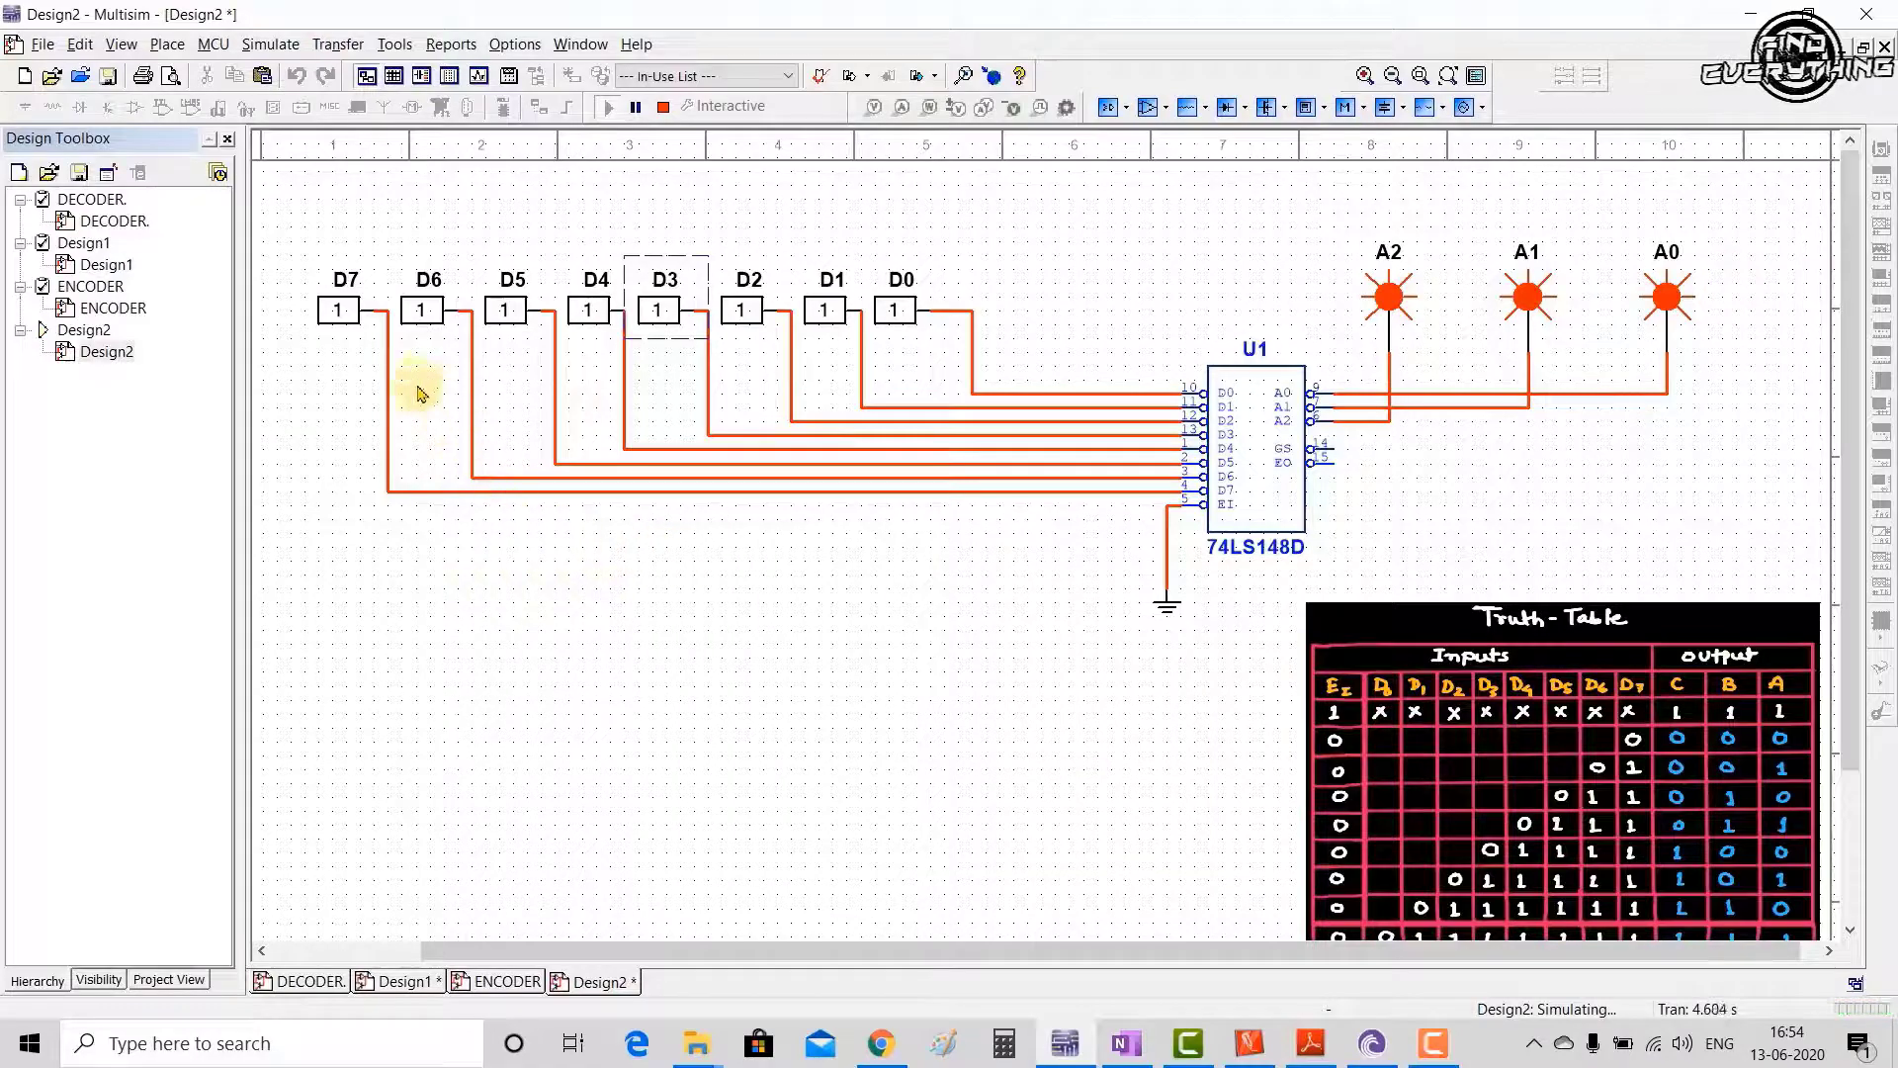
Set D7, D6 and D5 to 0 one at a time, returning each to 1, to check the probes against the truth table.
{"action": "left_click", "coordinate": [339, 313]}
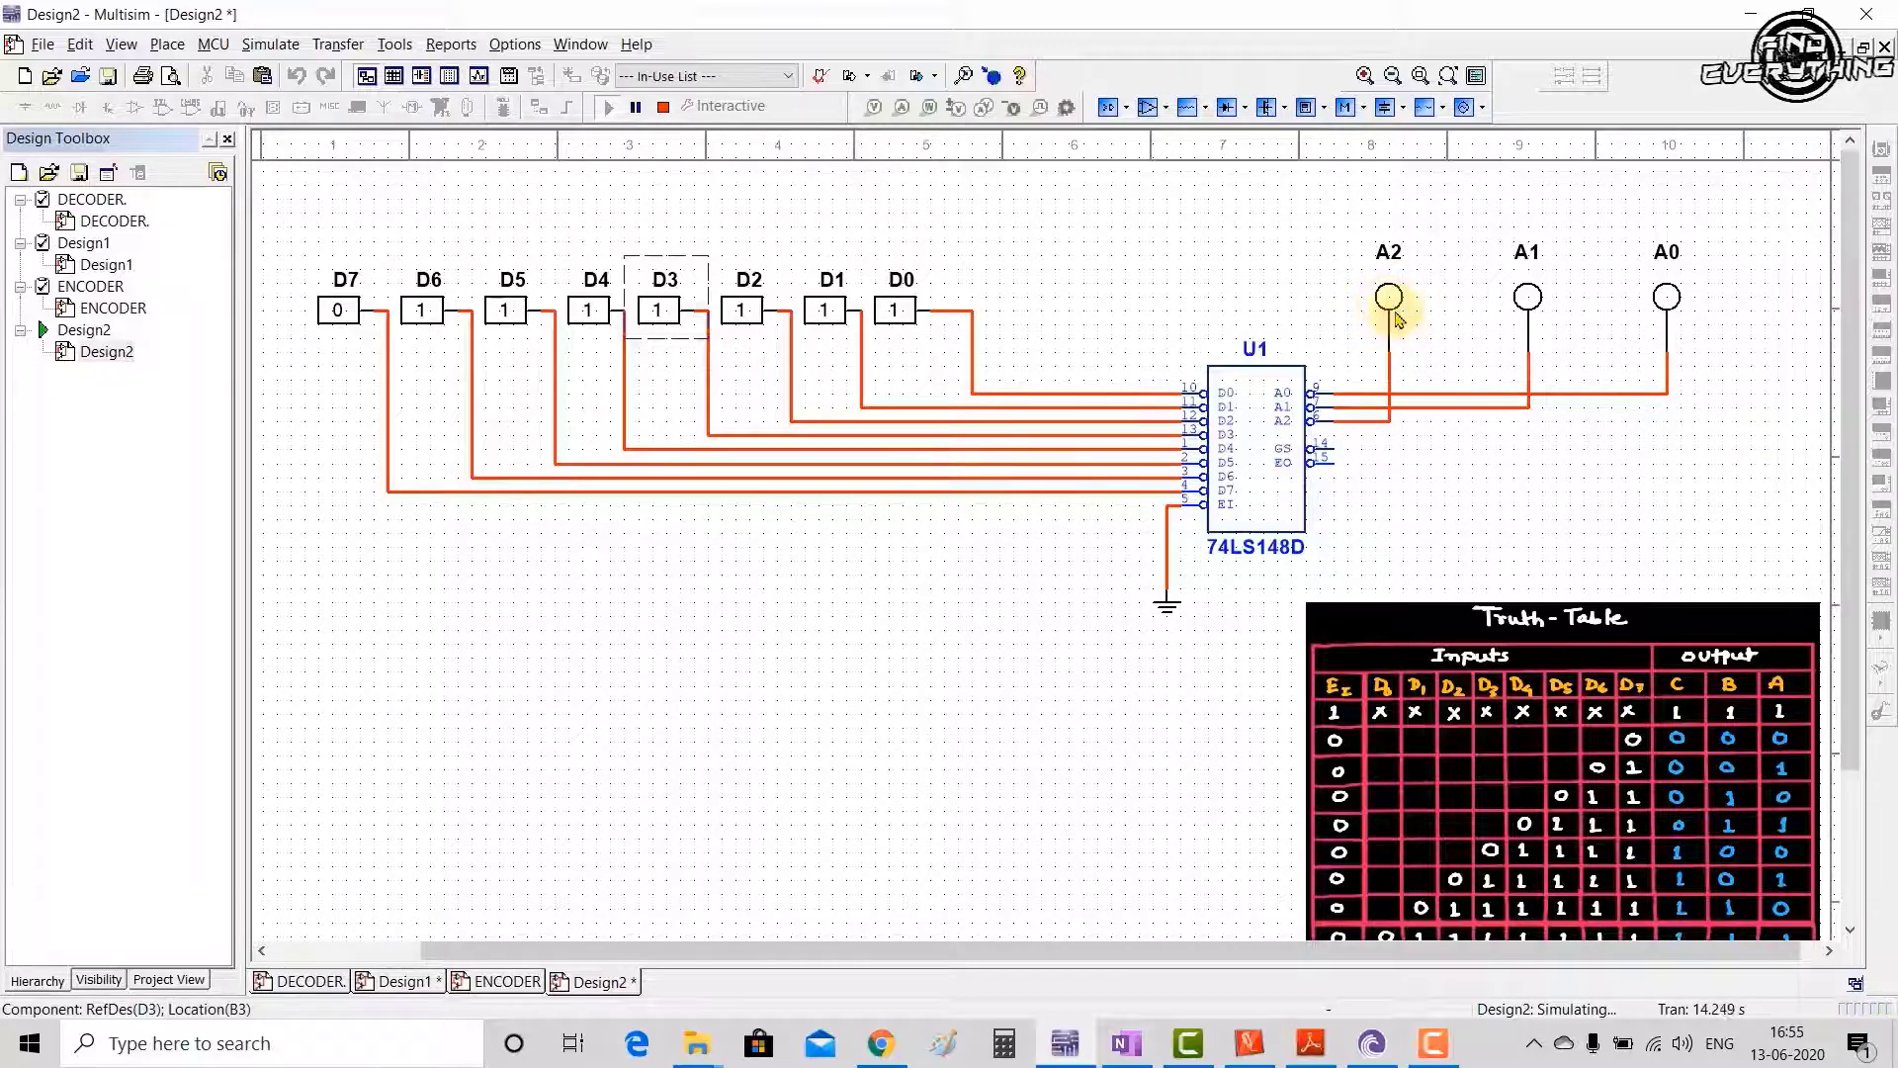
{"action": "left_click_drag", "start_coordinate": [1851, 707], "coordinate": [1852, 748]}
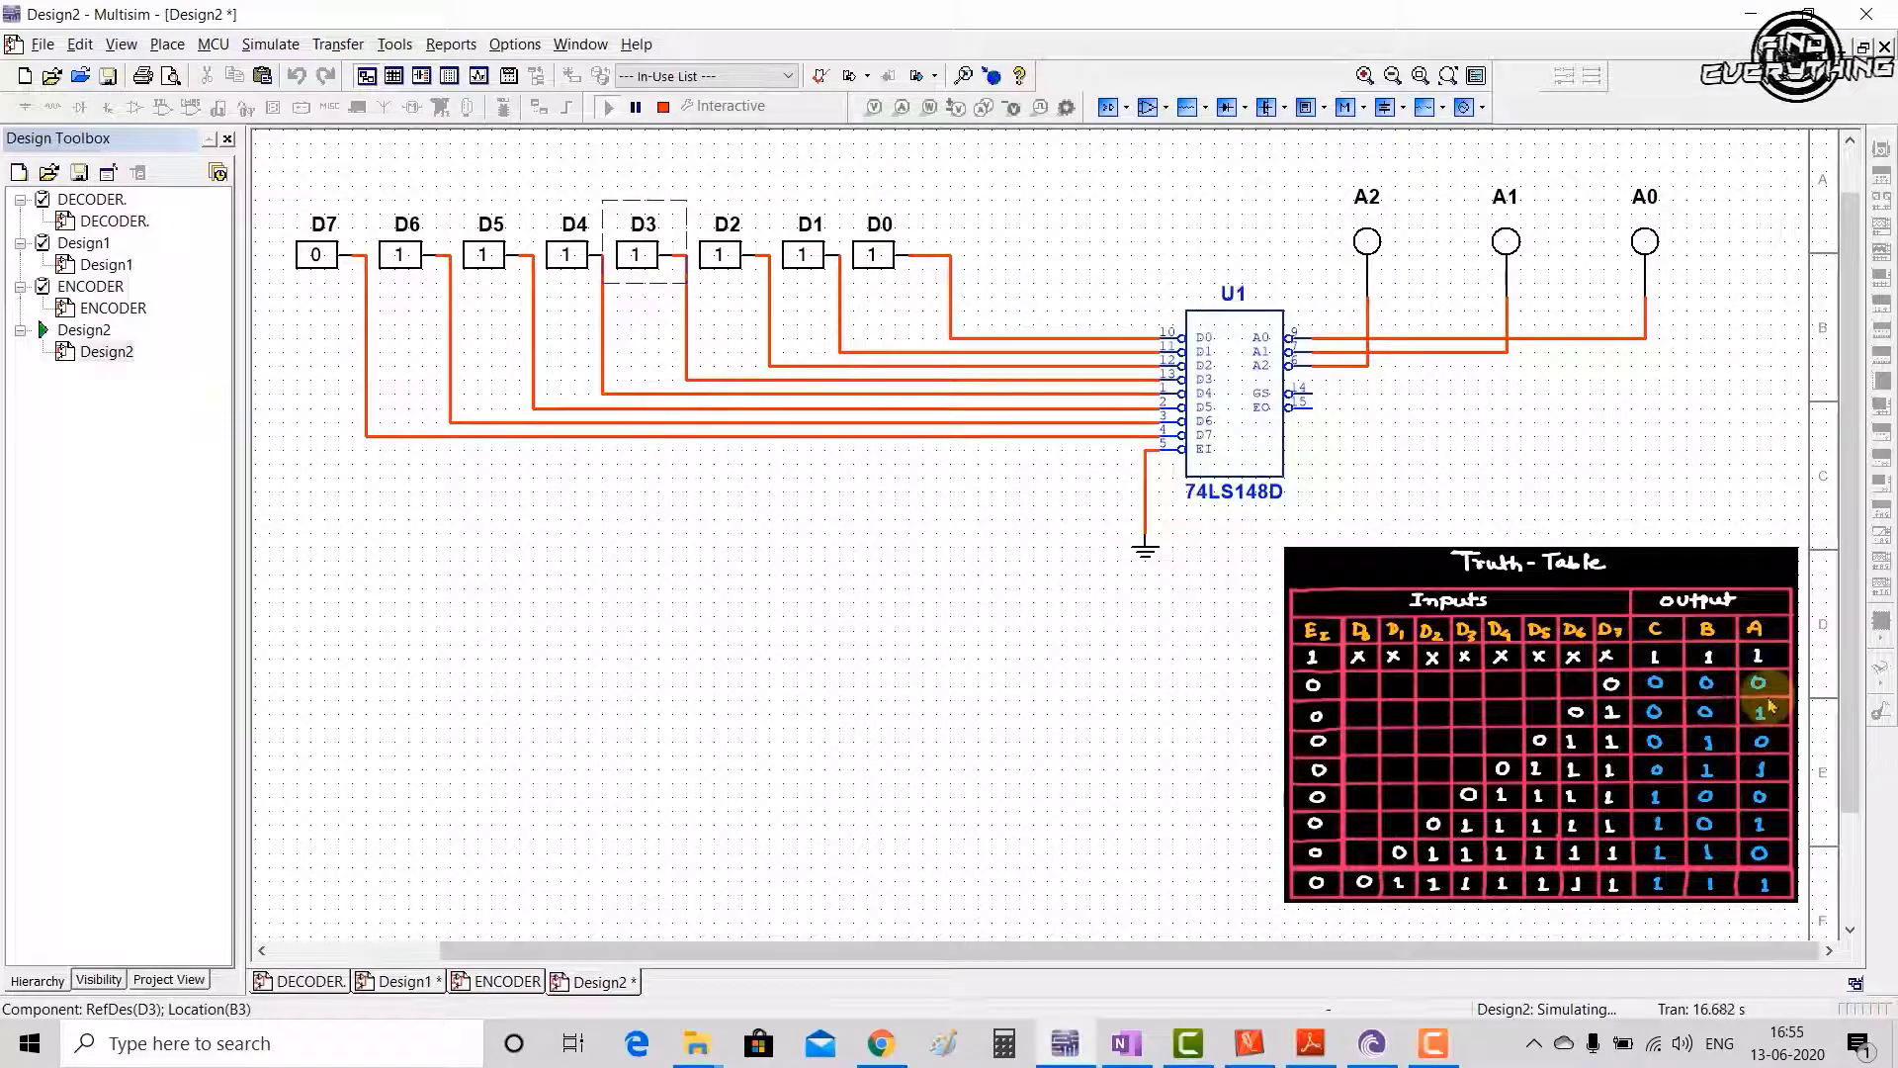
{"action": "left_click", "coordinate": [402, 257]}
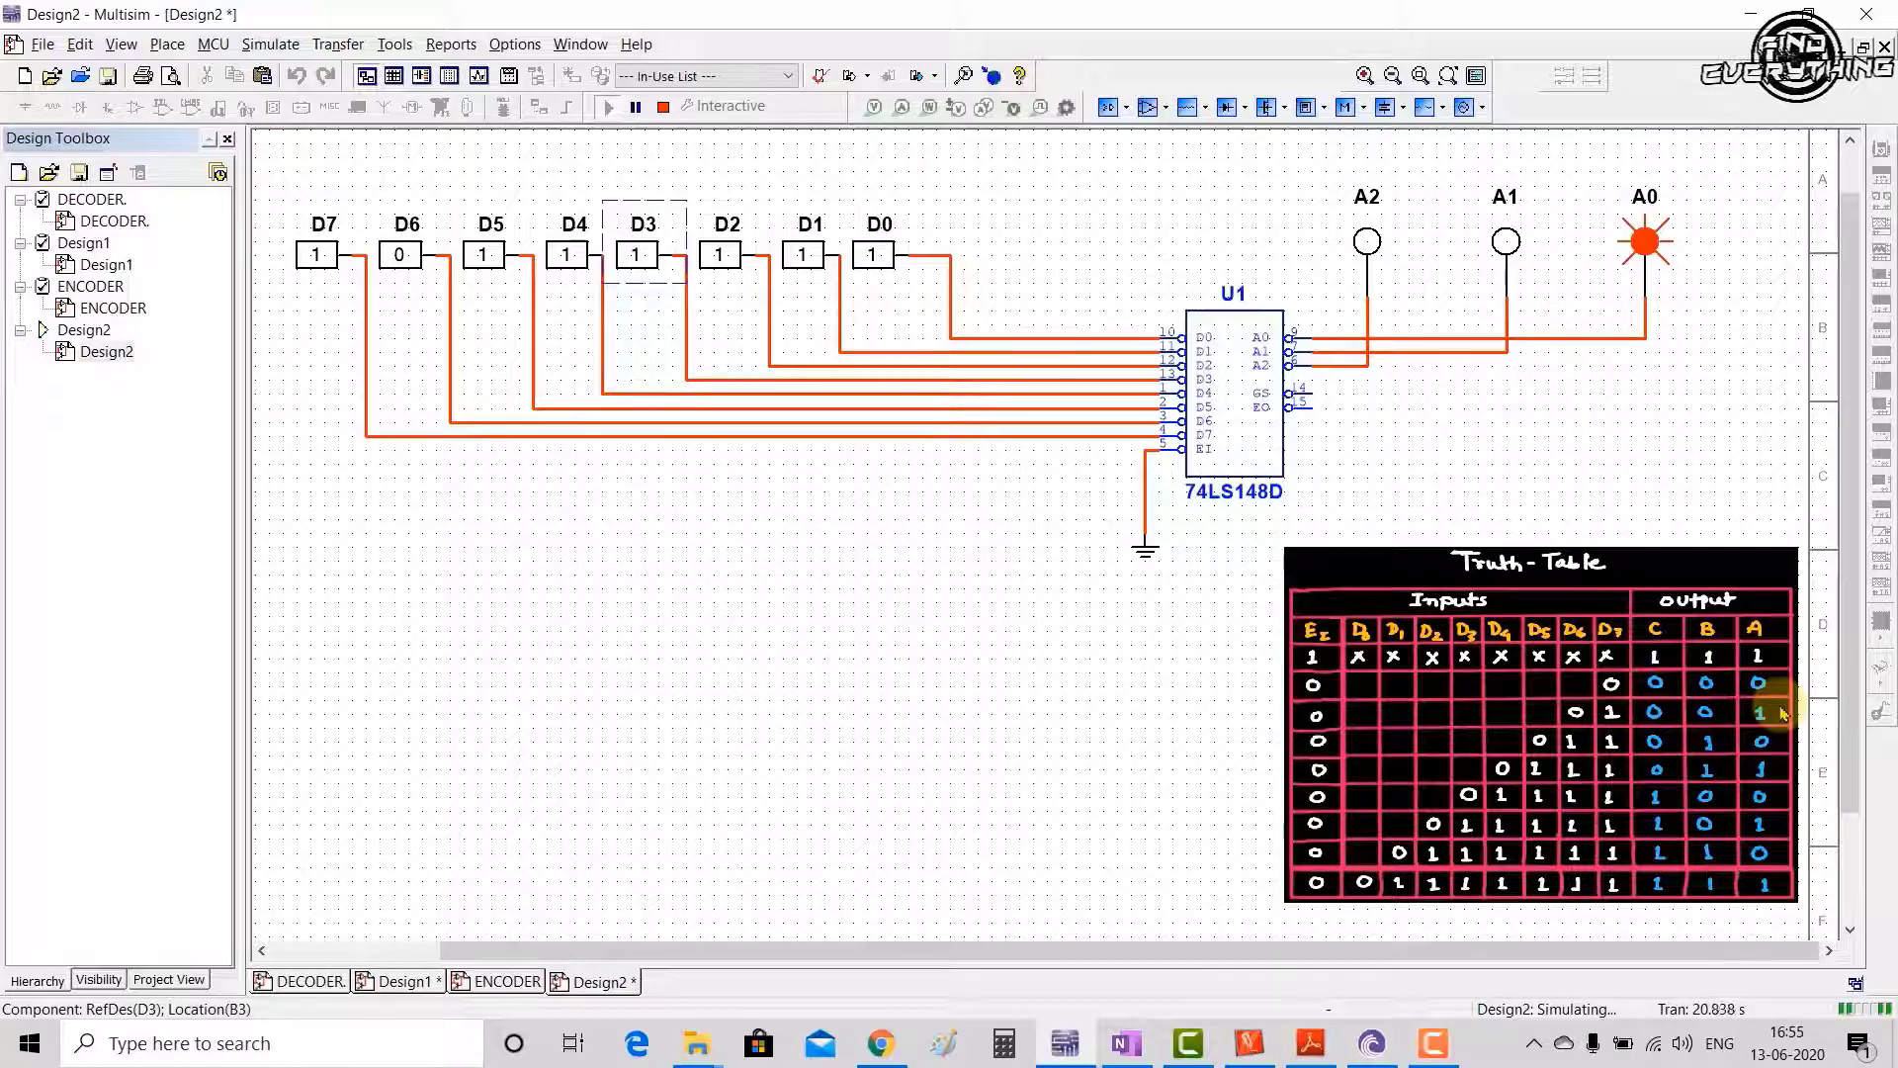
{"action": "left_click", "coordinate": [401, 255]}
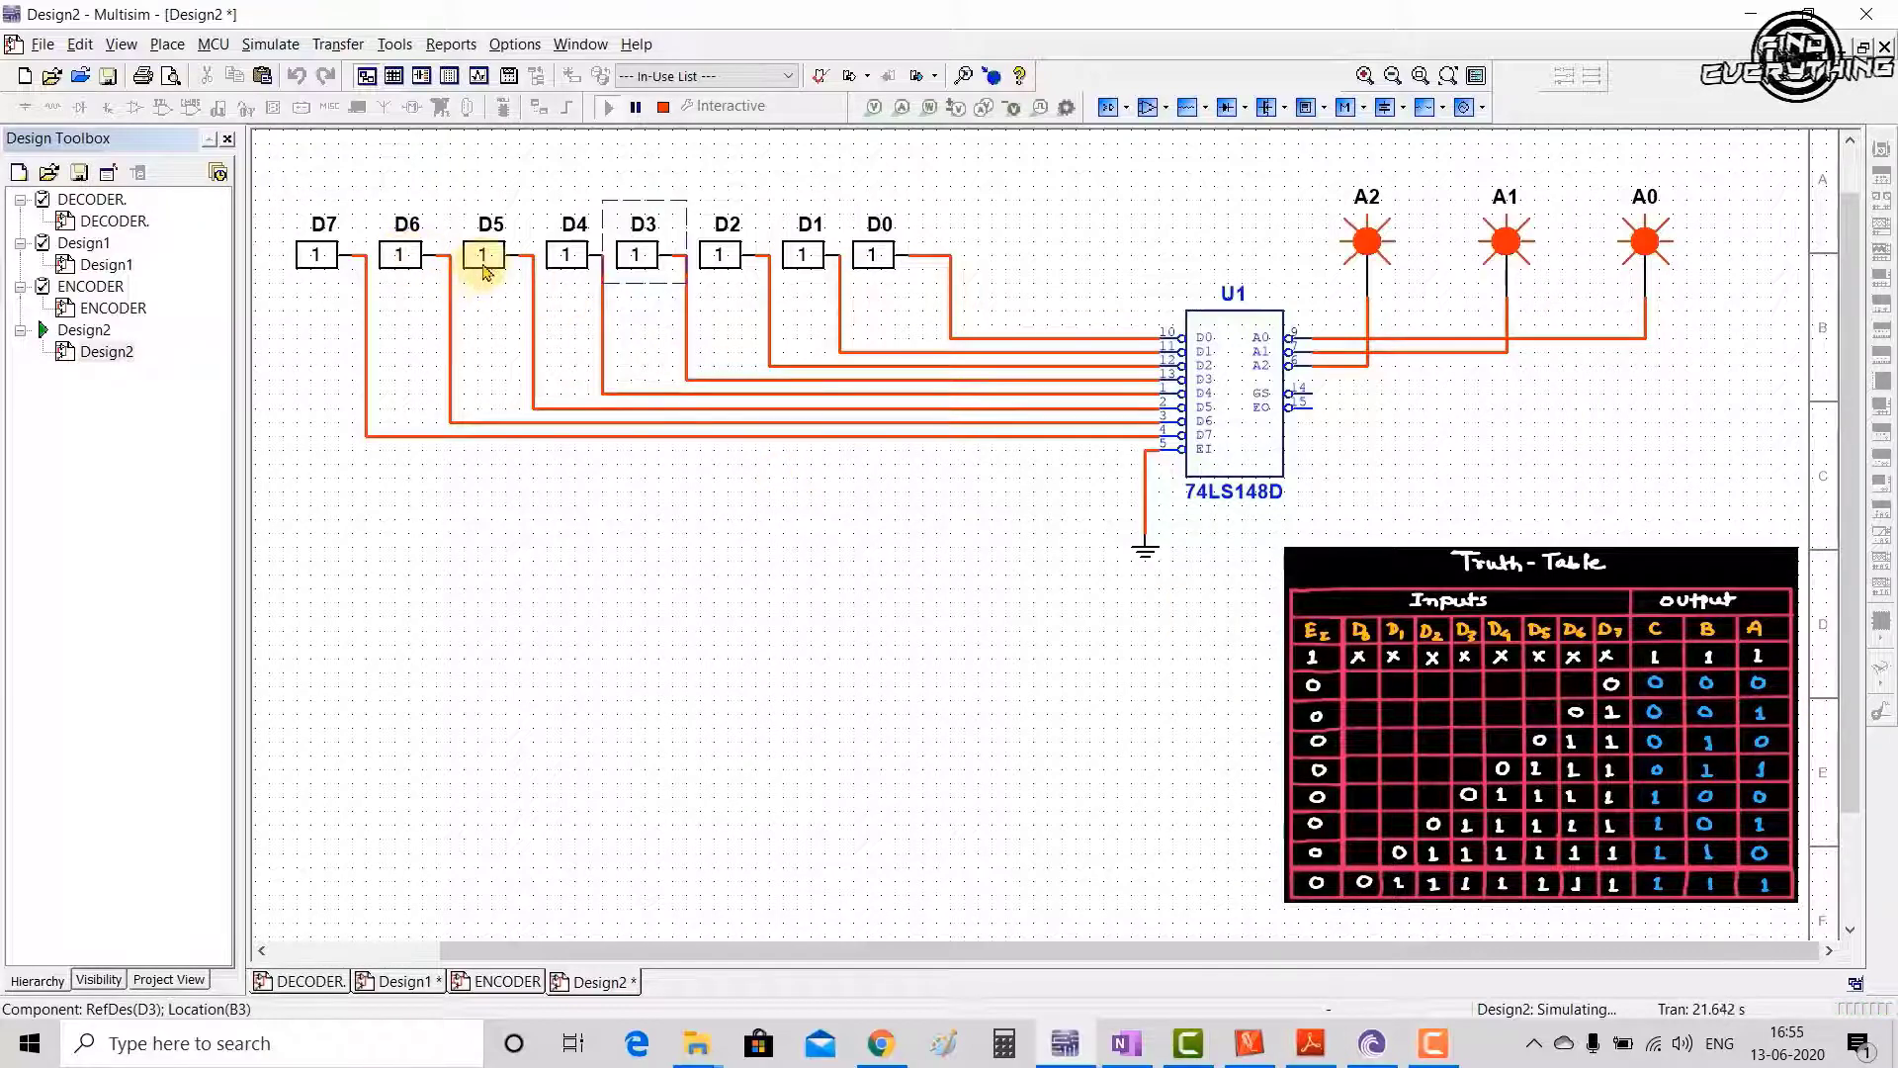
{"action": "left_click", "coordinate": [484, 258]}
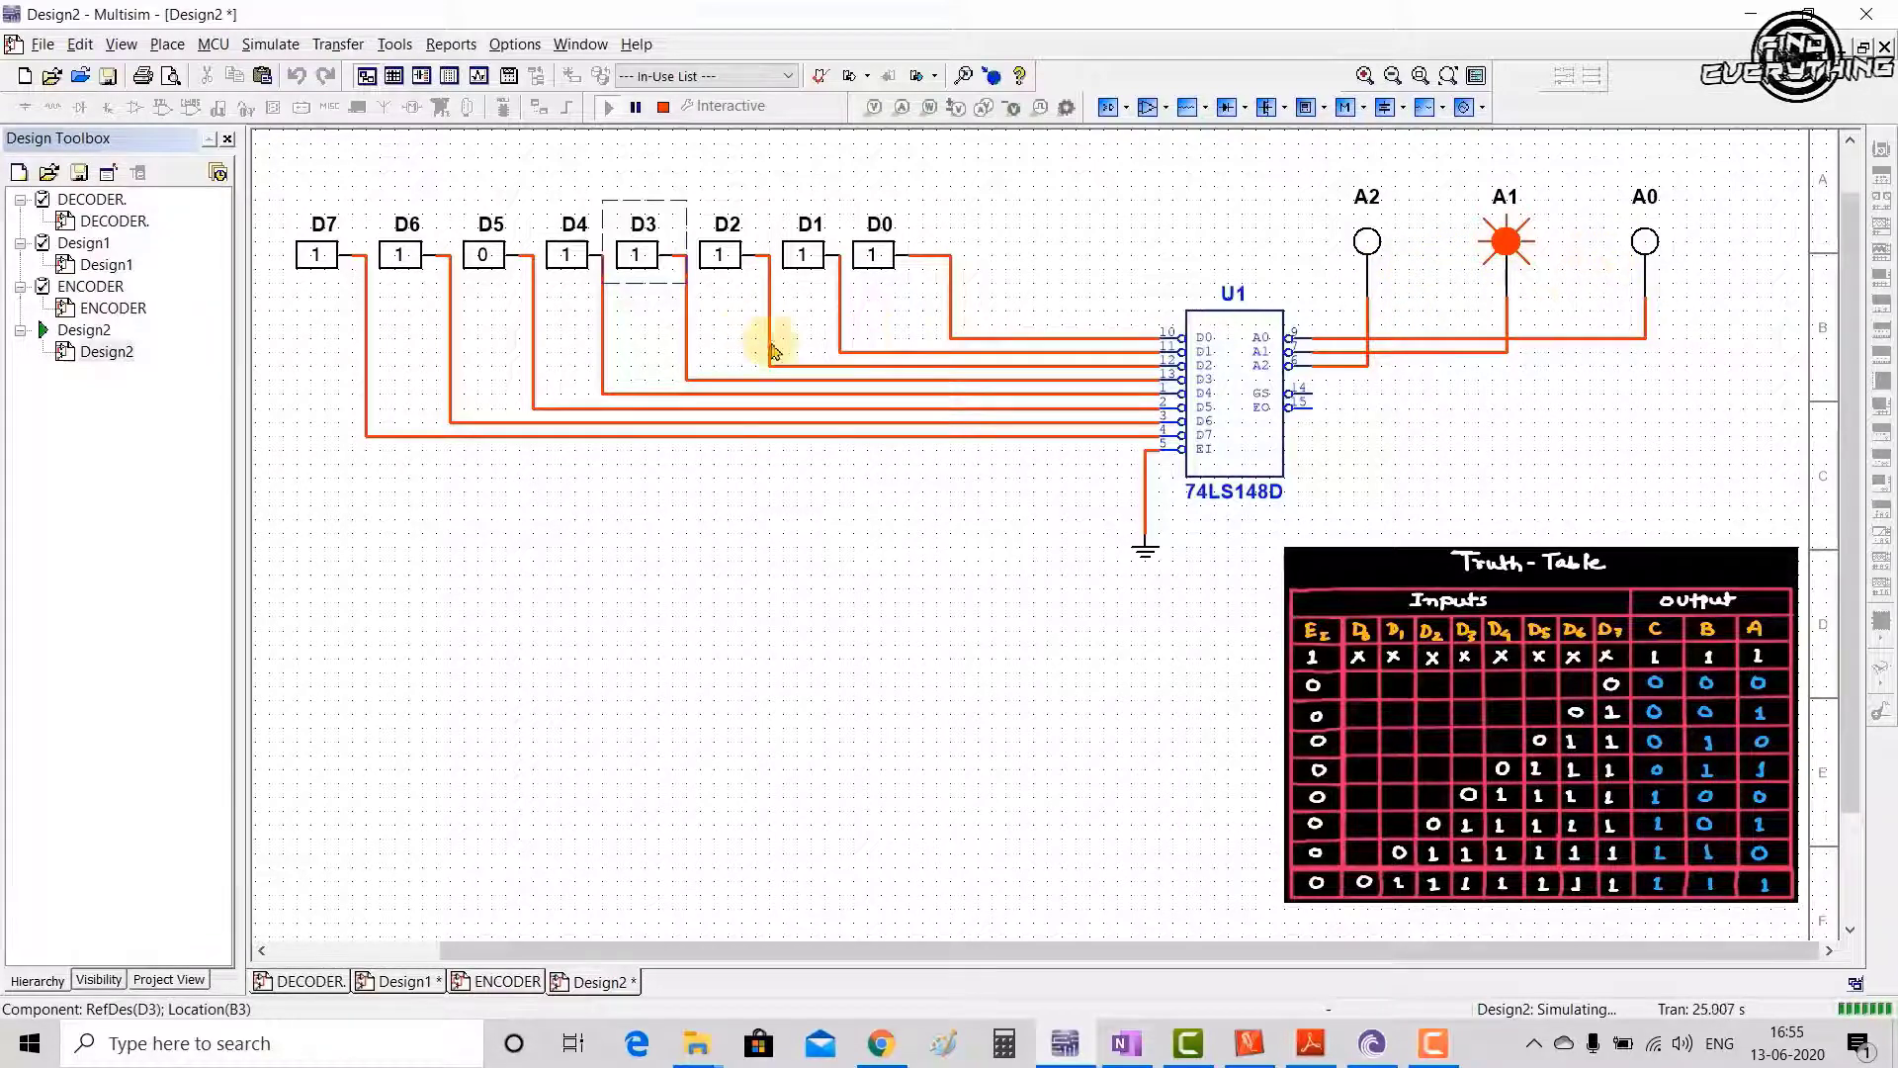
{"action": "left_click", "coordinate": [484, 255]}
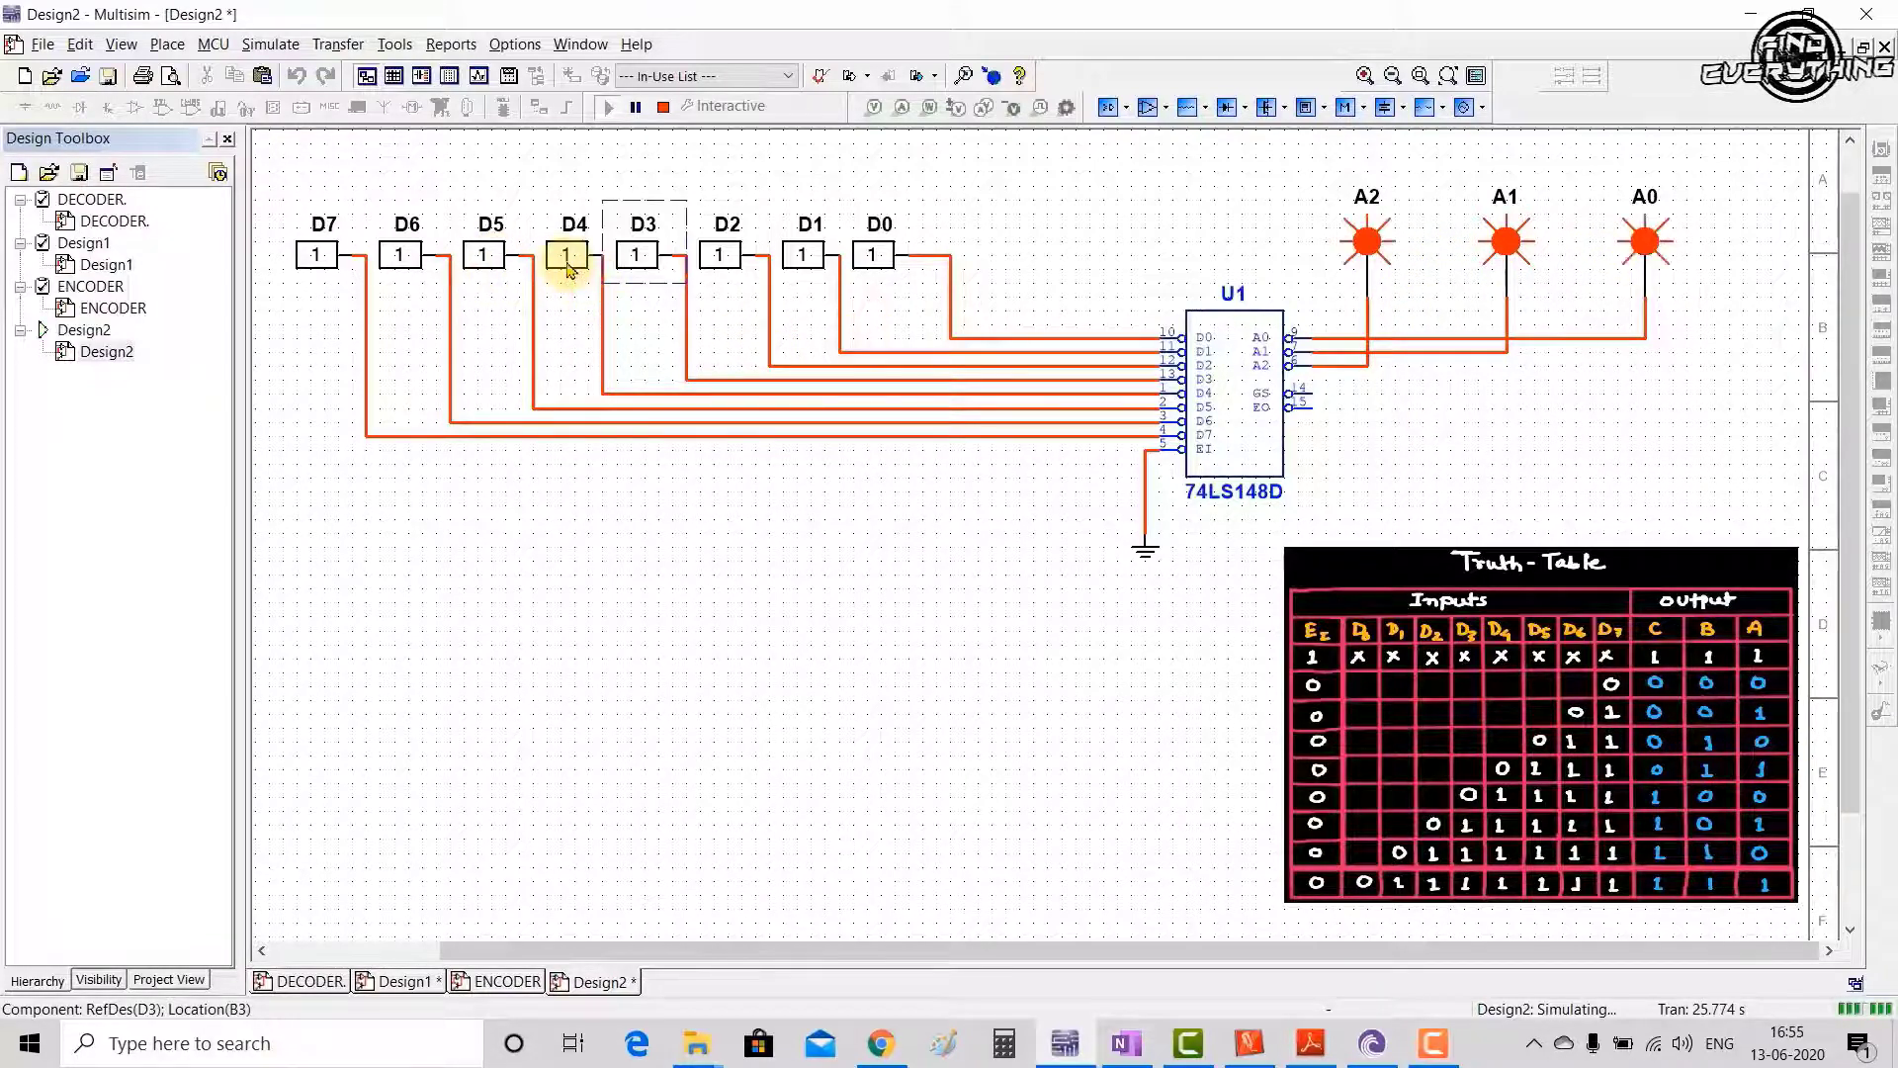
Set D4, D3, D2 and D1 to 0 one at a time, returning each to 1, and set D0 to 0 to check the remaining truth-table rows.
{"action": "left_click", "coordinate": [566, 259]}
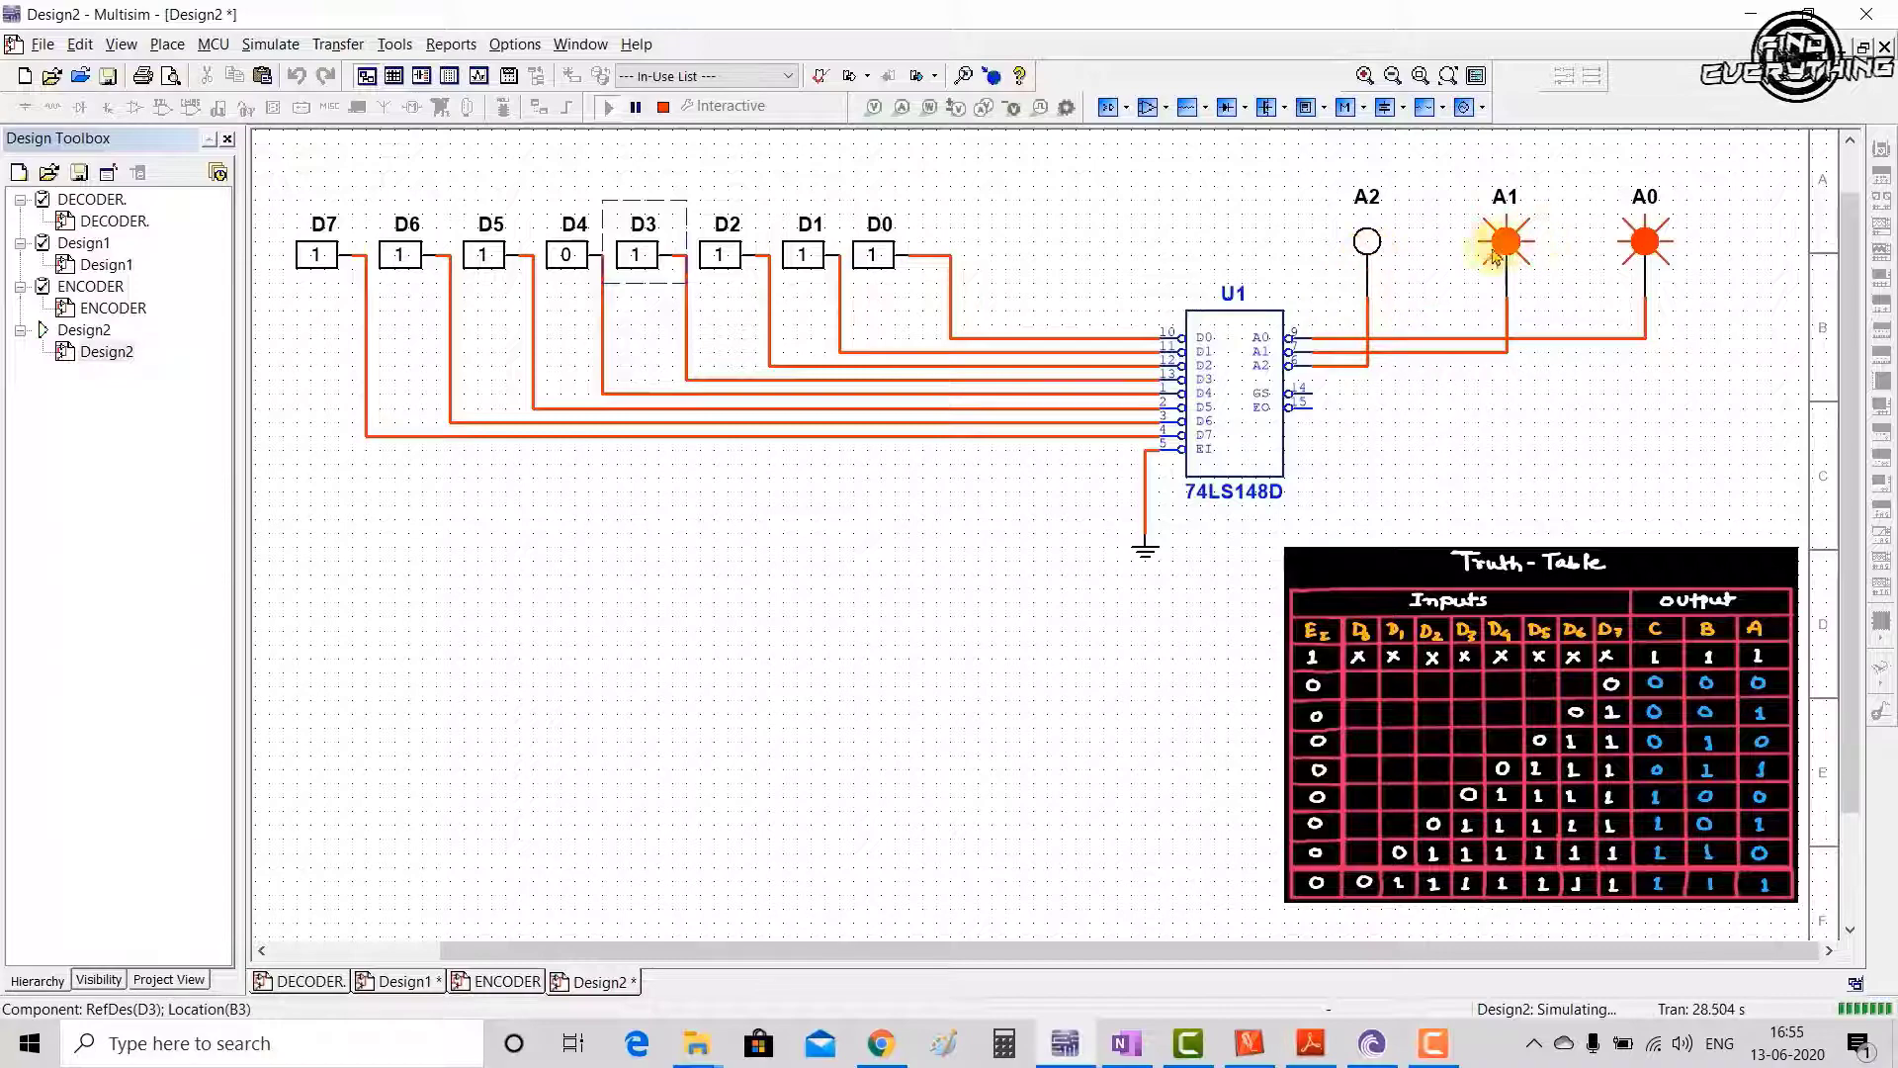
{"action": "left_click", "coordinate": [569, 259]}
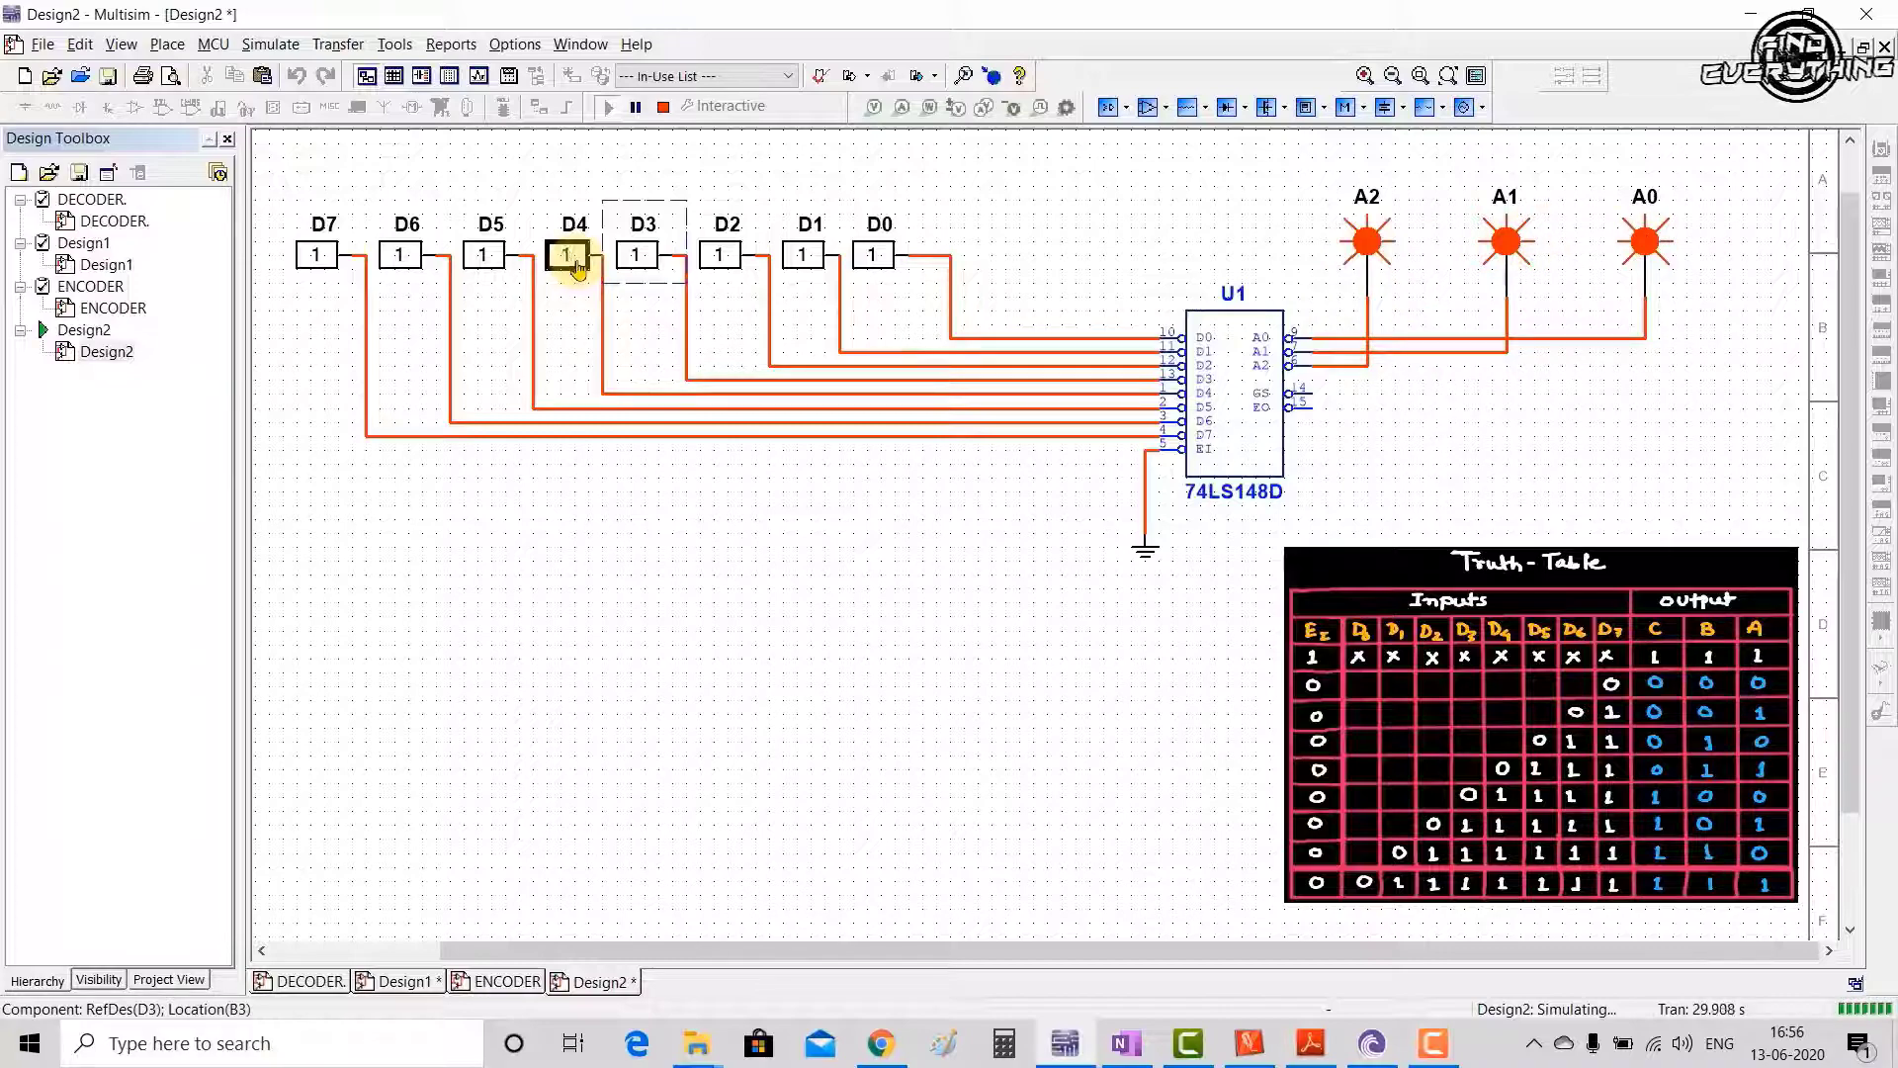
{"action": "left_click", "coordinate": [634, 259]}
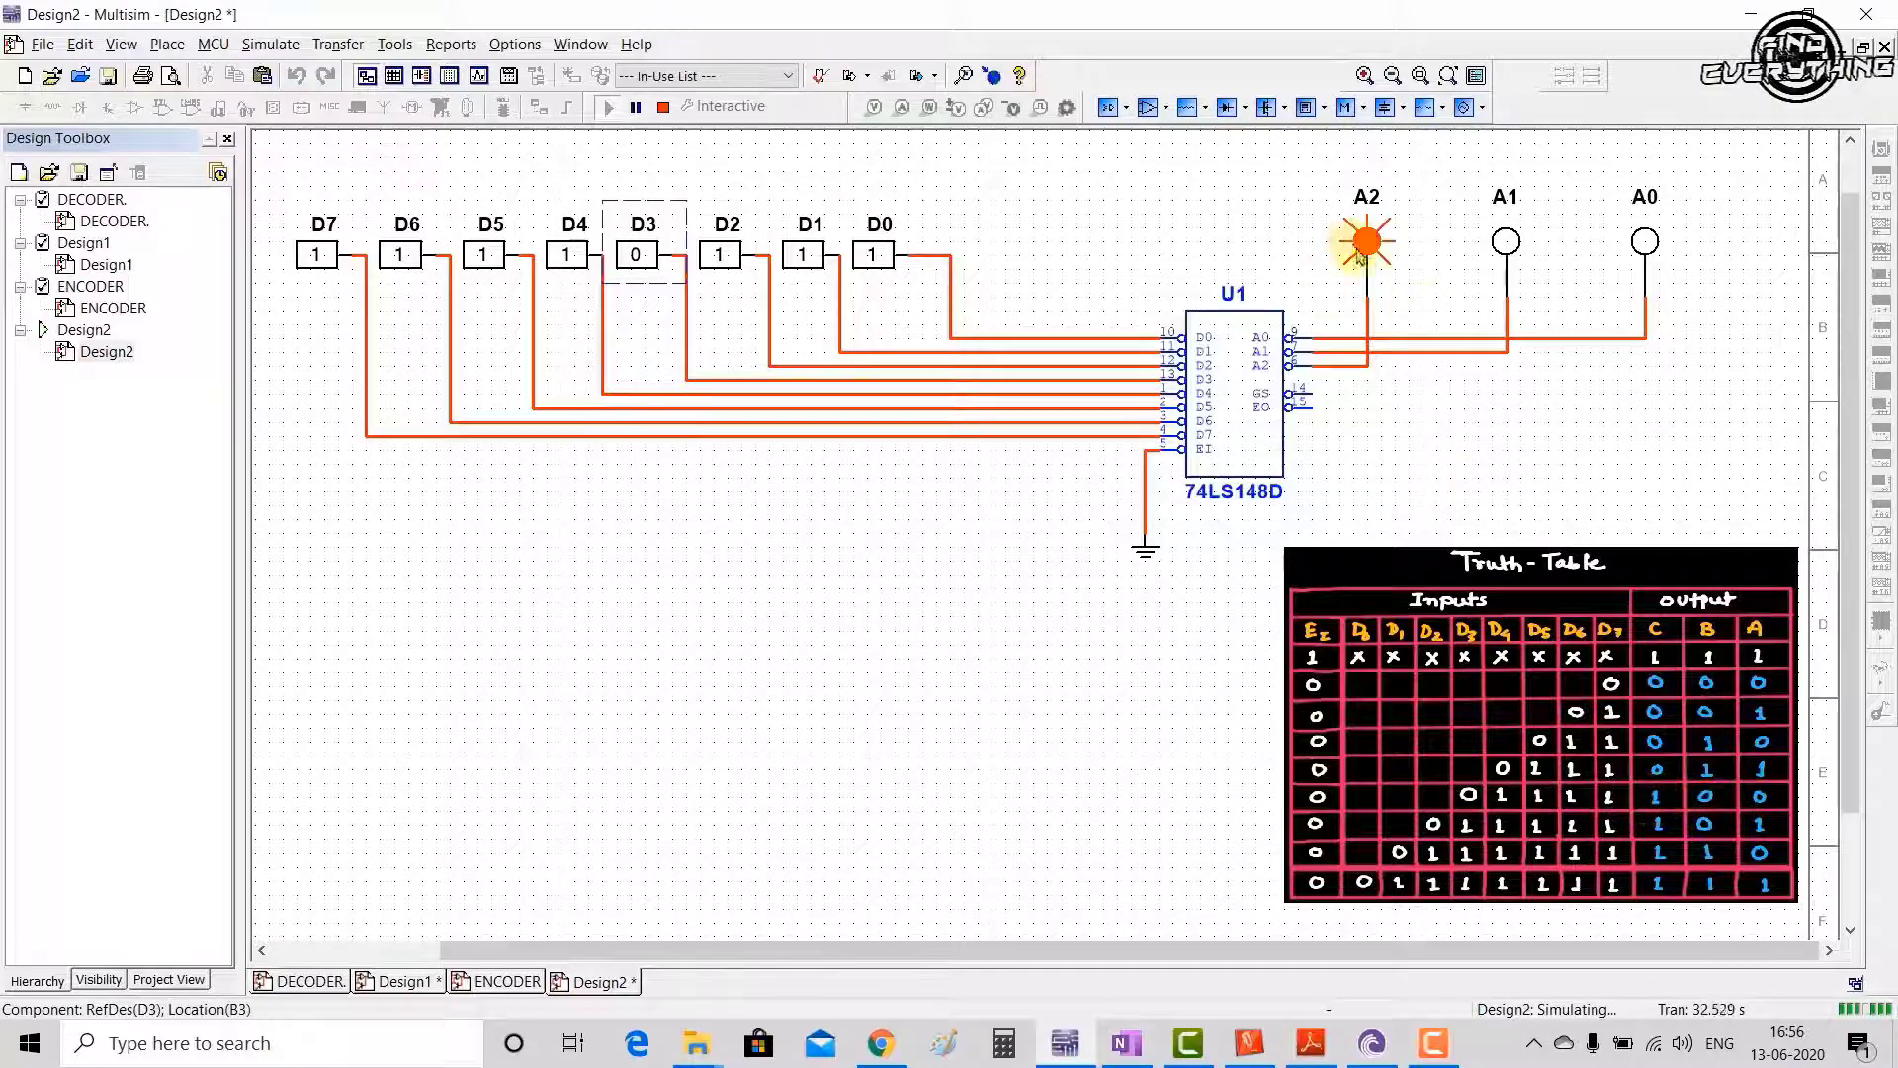
{"action": "left_click", "coordinate": [638, 257]}
{"action": "left_click", "coordinate": [720, 255]}
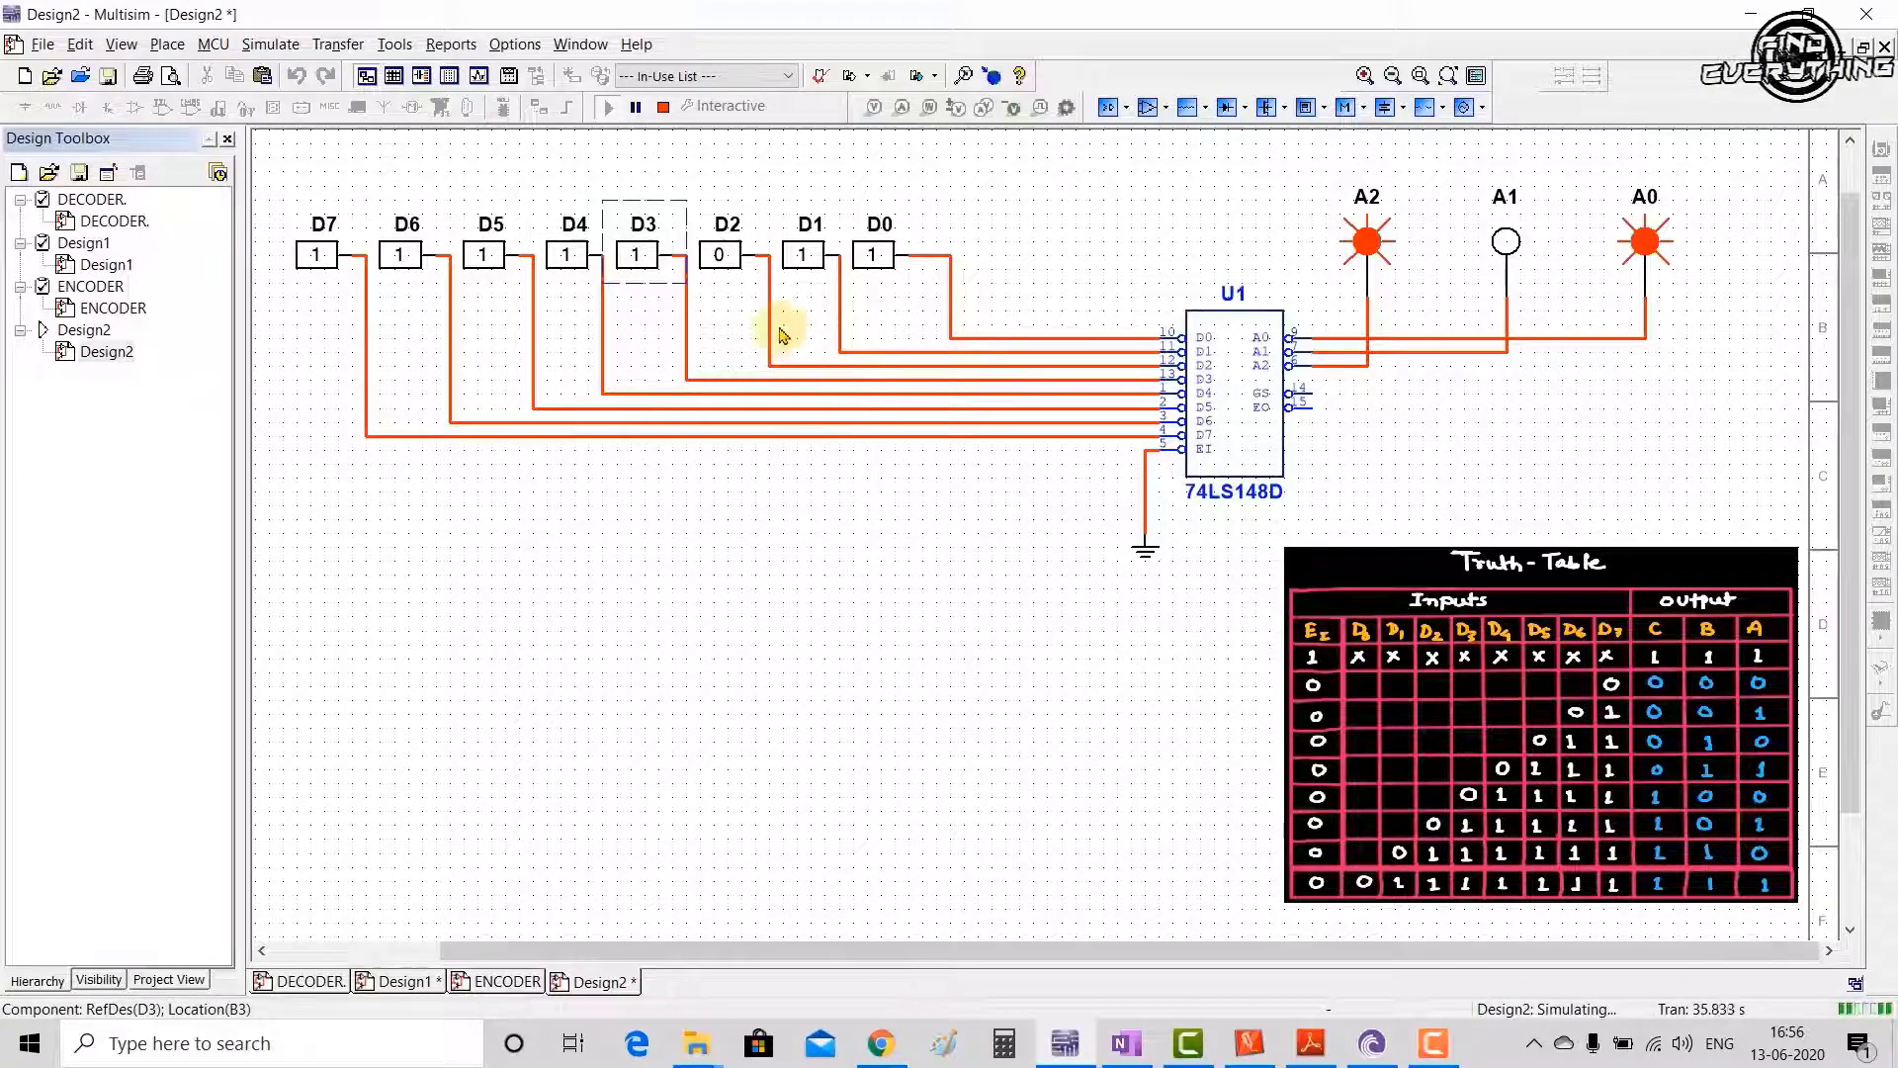
{"action": "left_click", "coordinate": [731, 262]}
{"action": "left_click", "coordinate": [803, 259]}
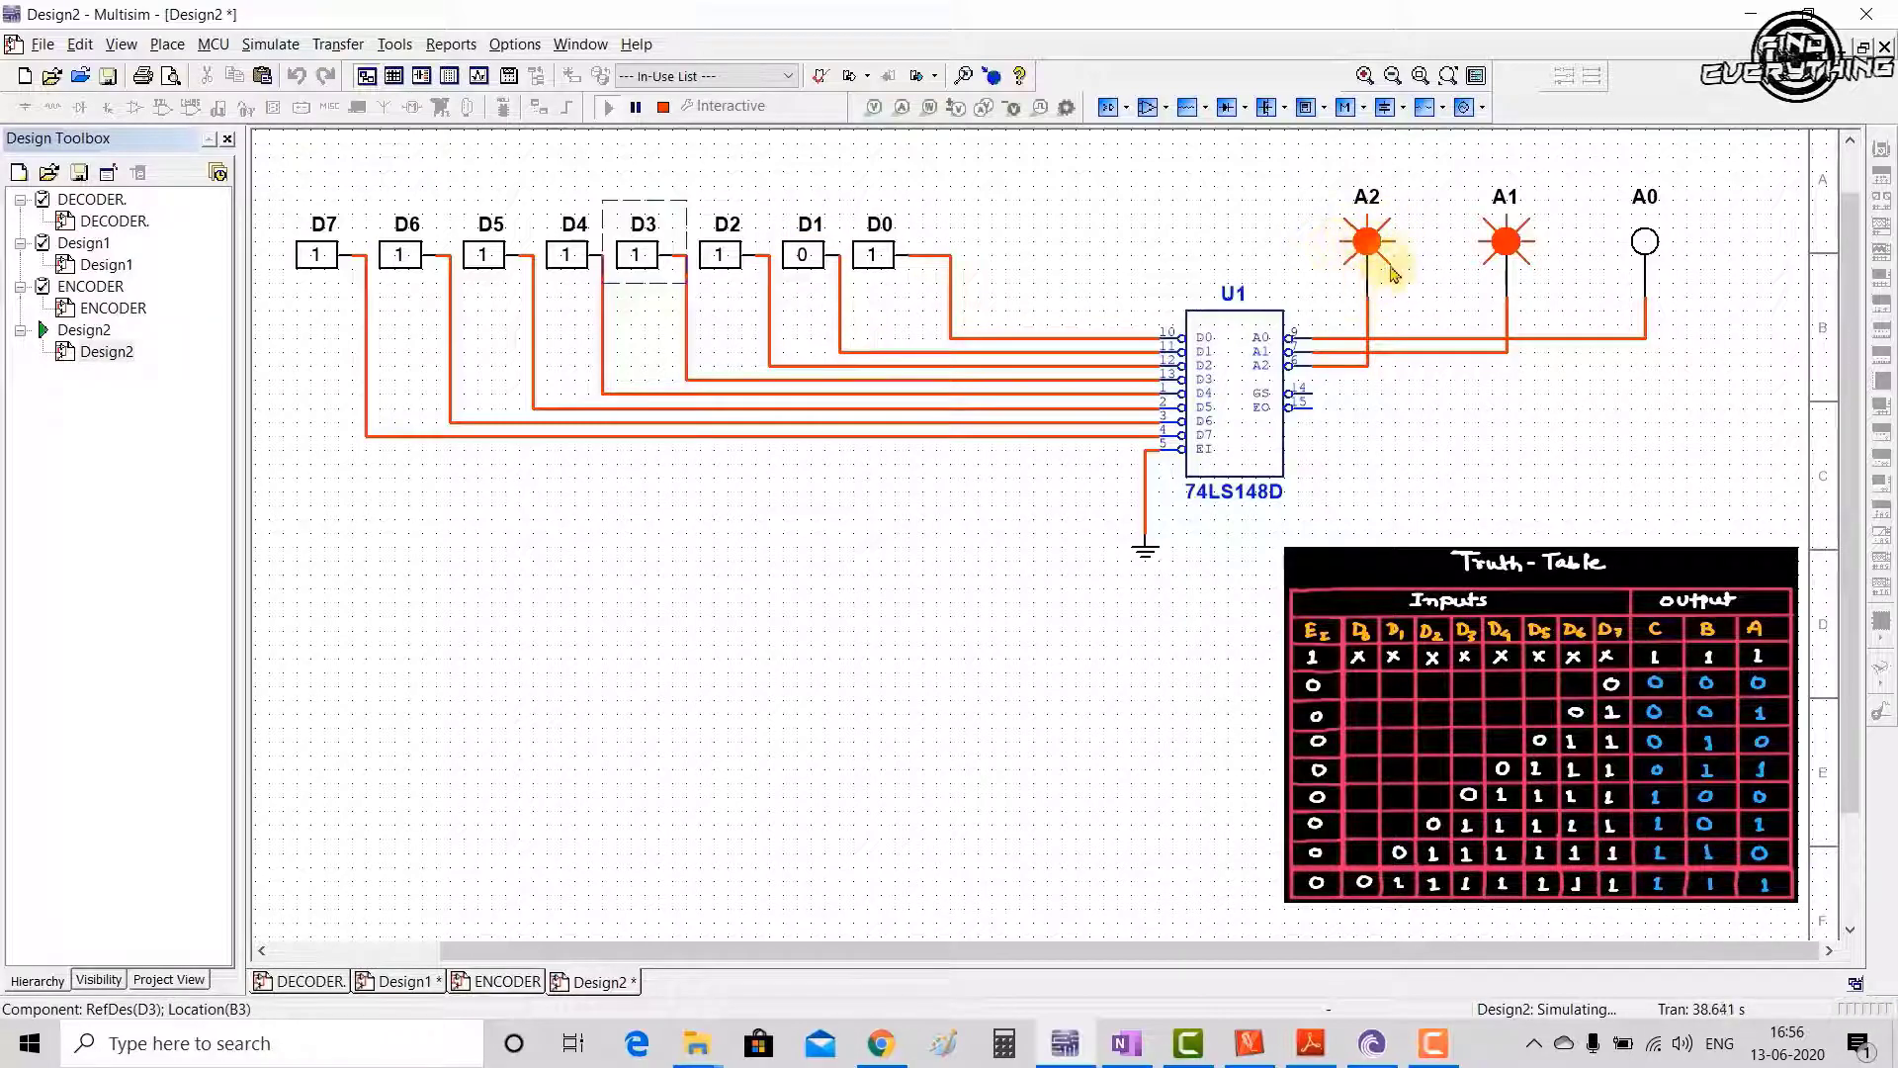
{"action": "left_click", "coordinate": [809, 259]}
{"action": "left_click", "coordinate": [872, 259]}
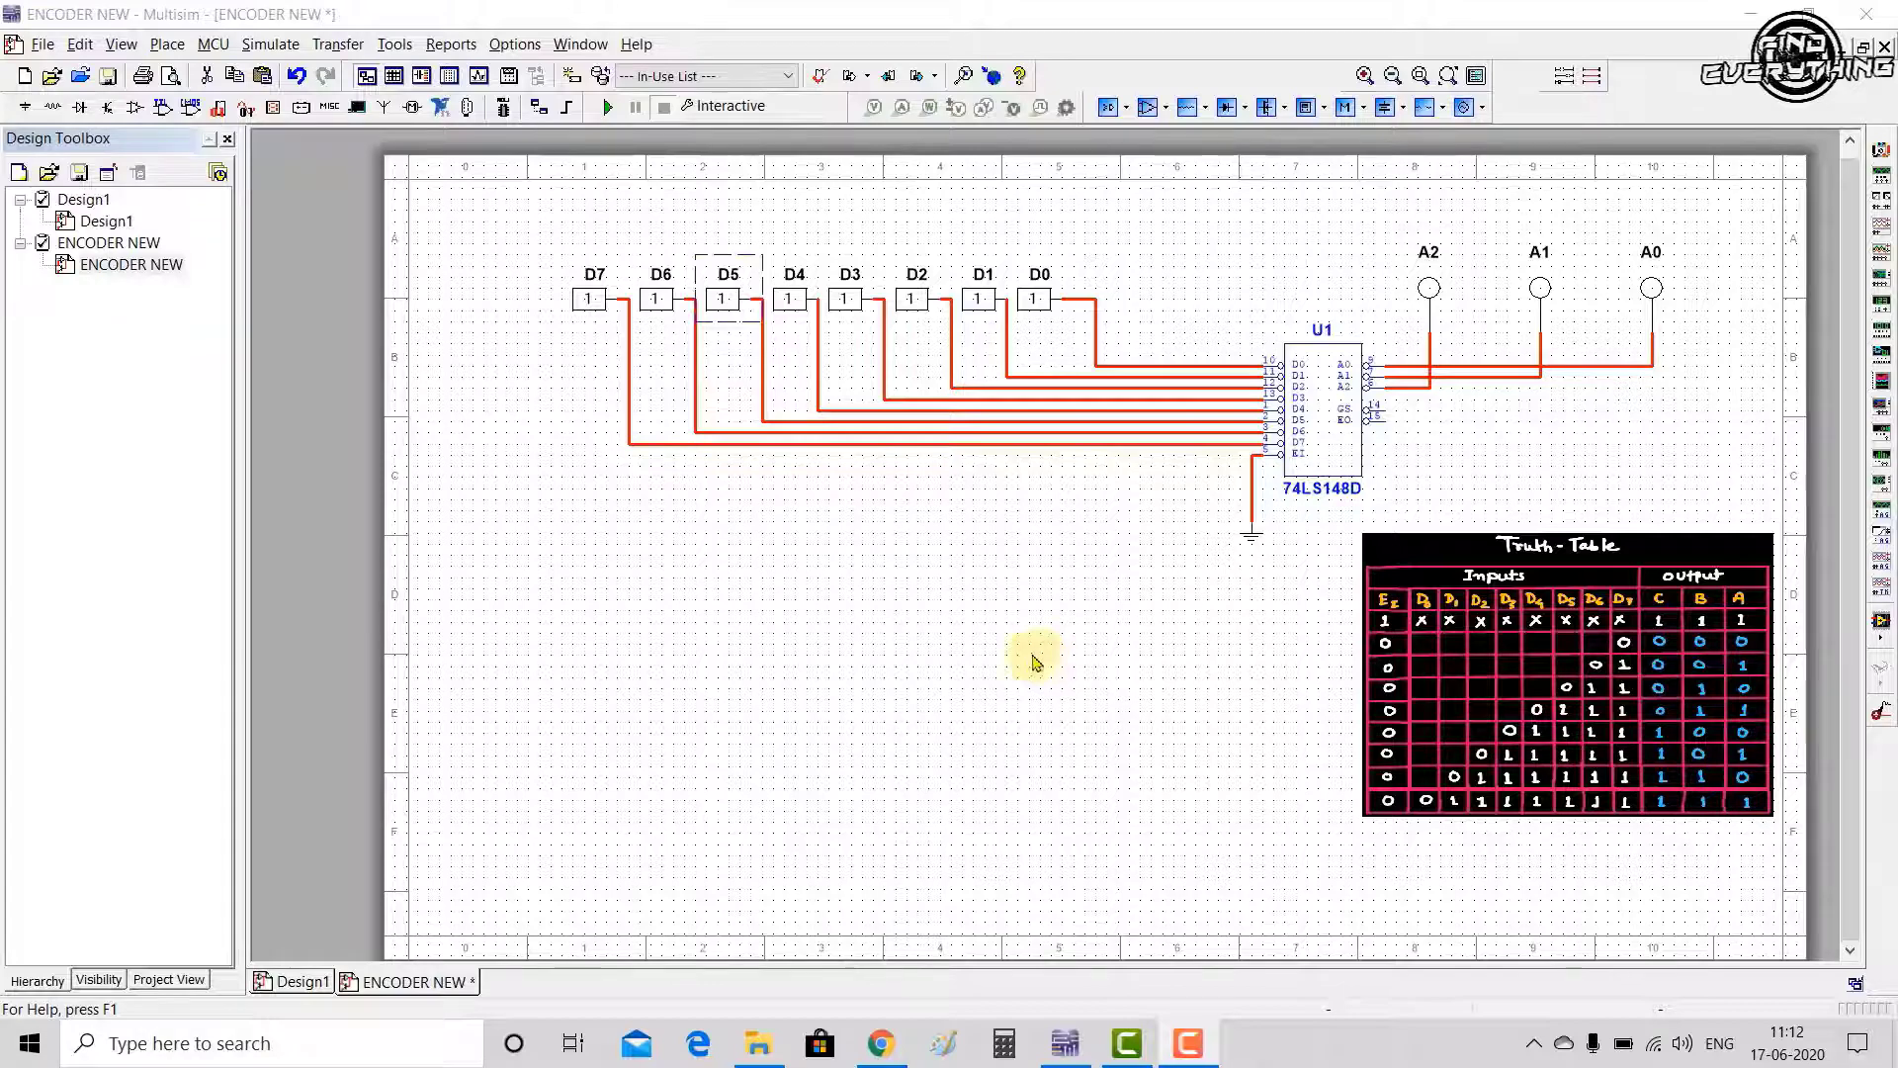
Run the ENCODER NEW simulation, toggle D7 to 0 and back to 1, and set D5 and D3 to 0 to test the input priority.
{"action": "left_click", "coordinate": [608, 106]}
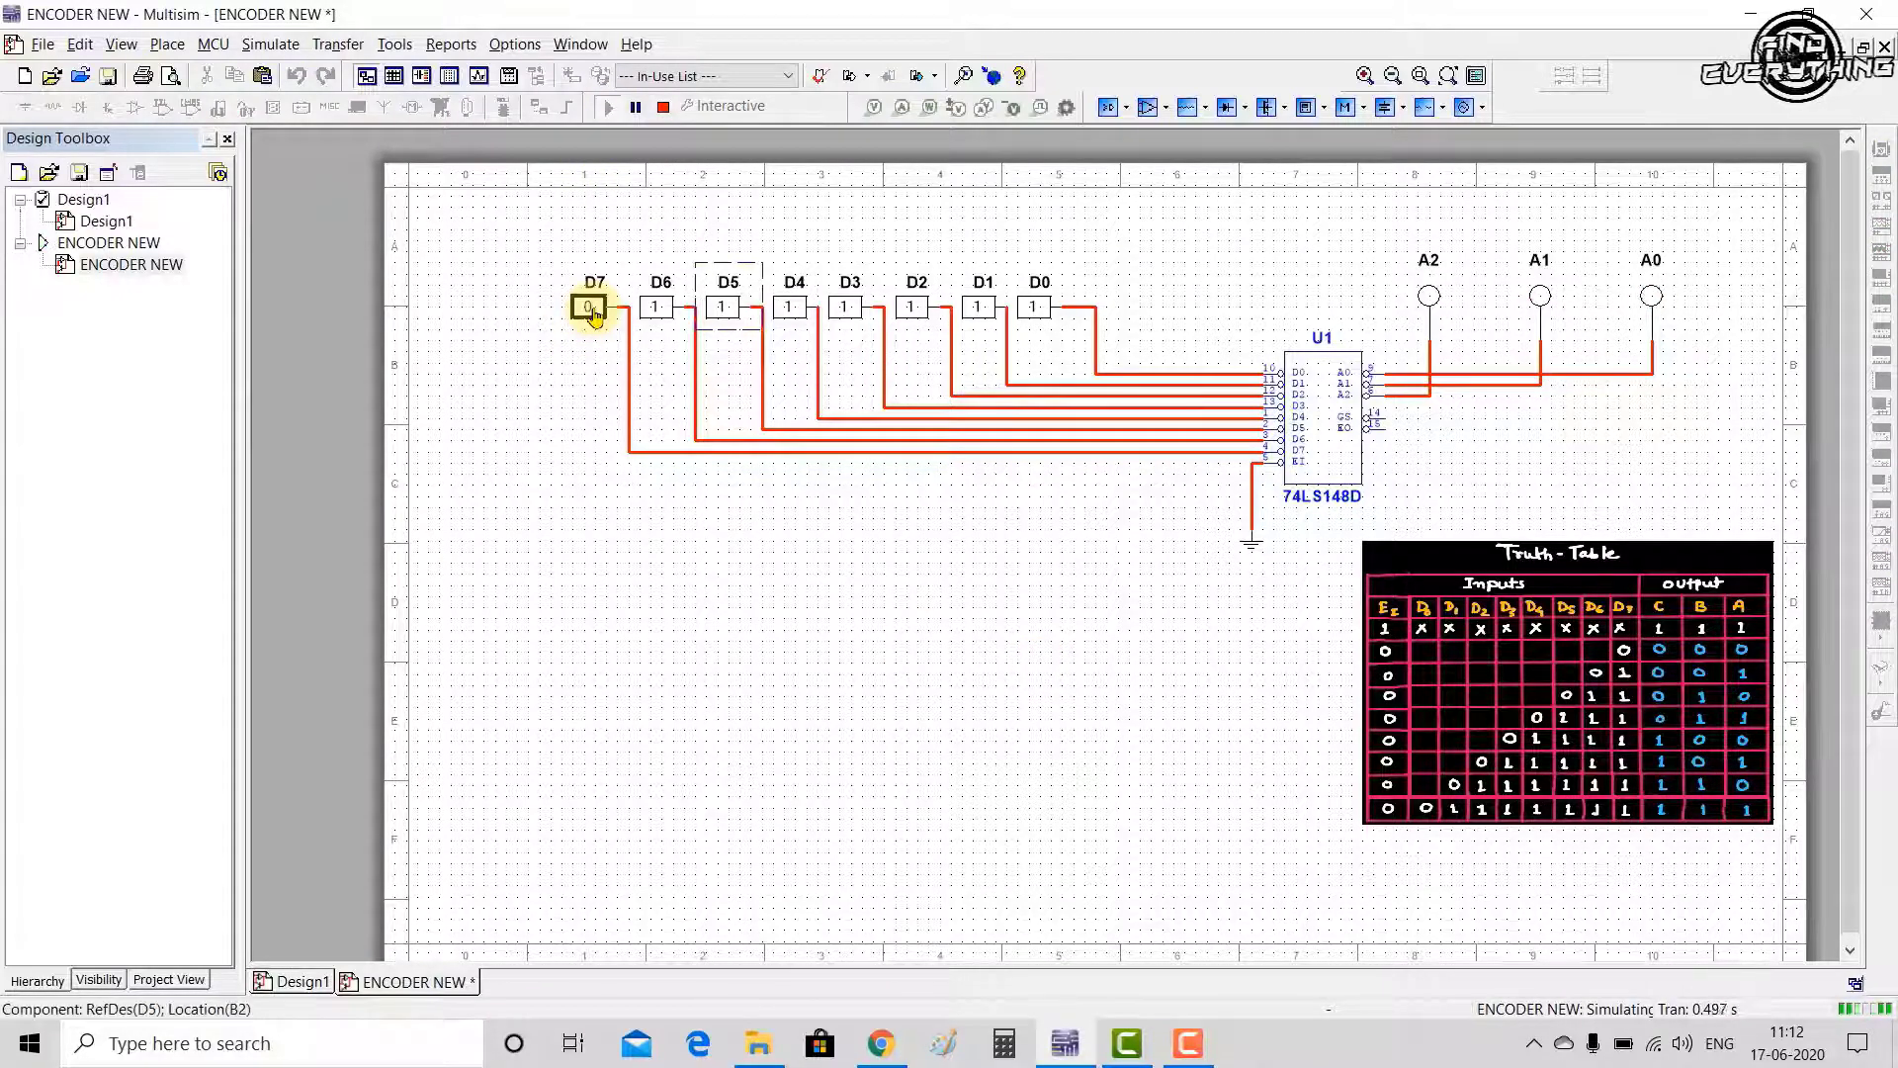
{"action": "left_click", "coordinate": [593, 310]}
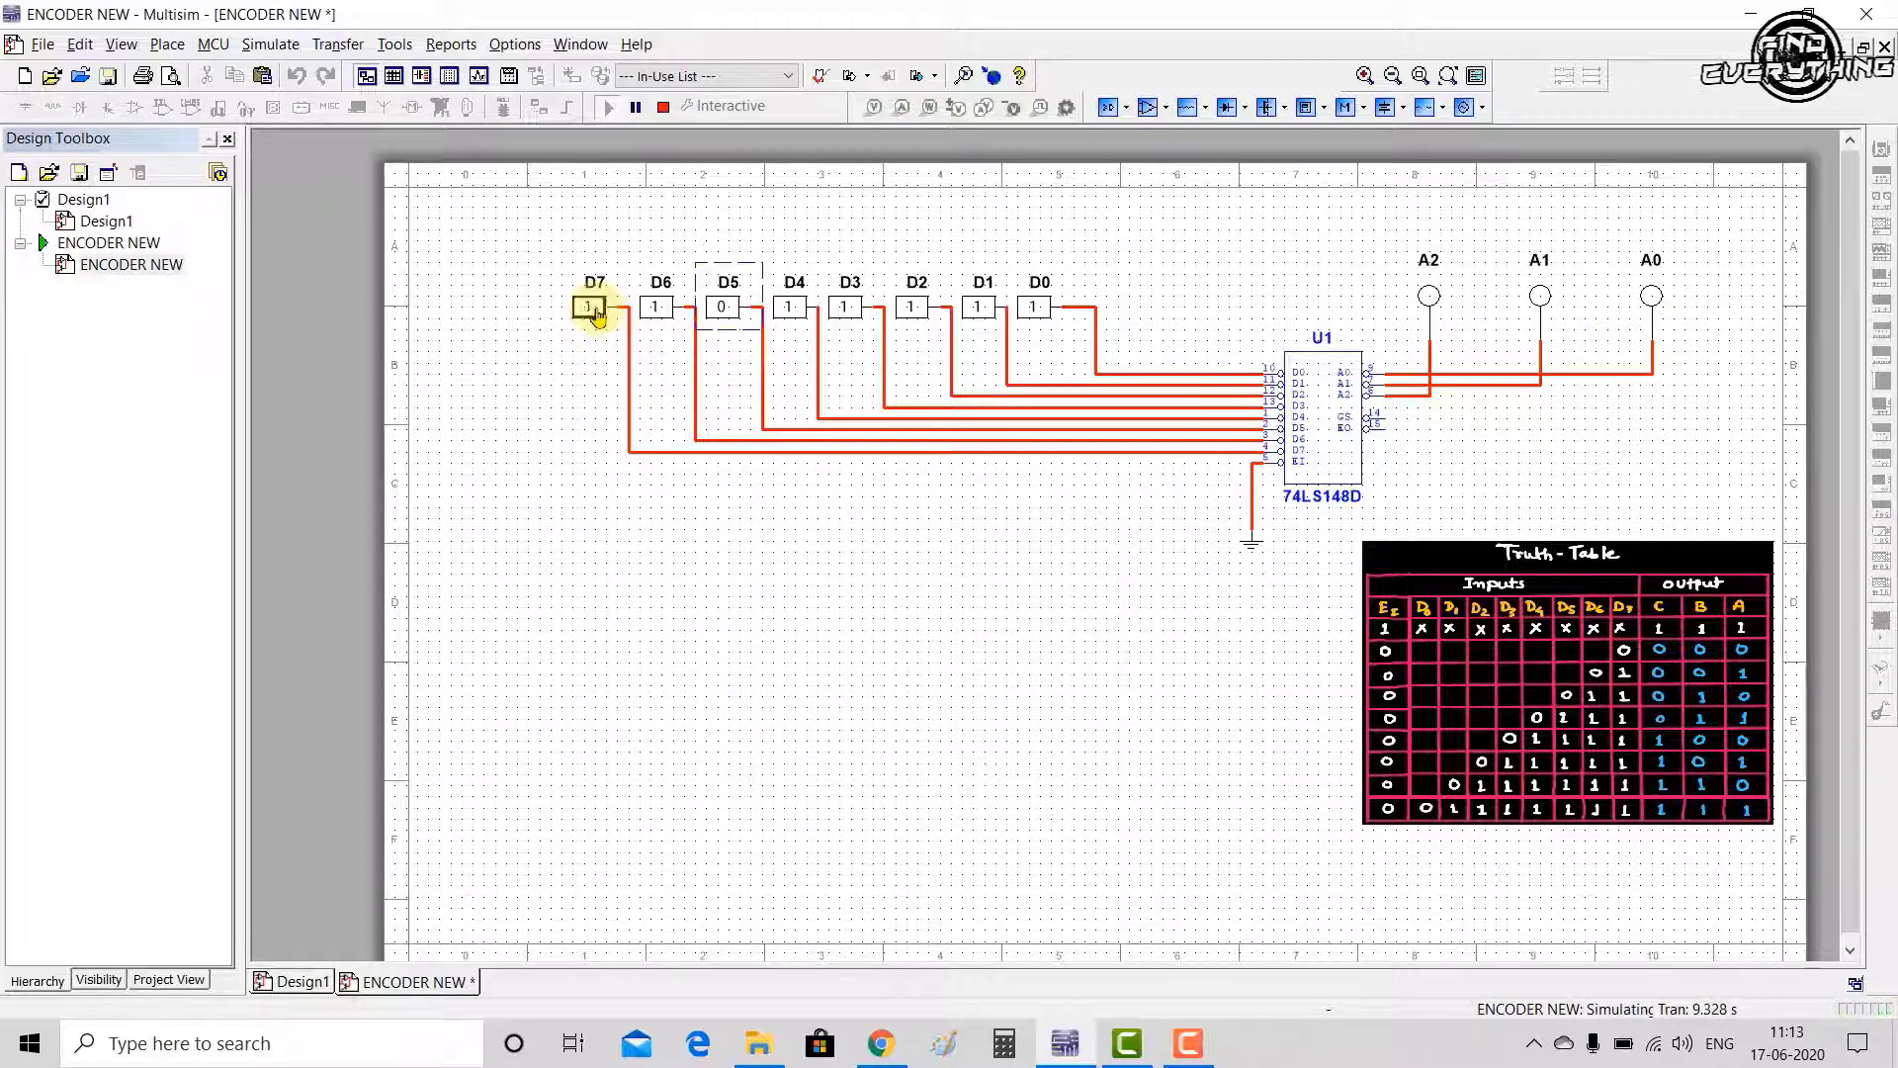
{"action": "left_click", "coordinate": [857, 314]}
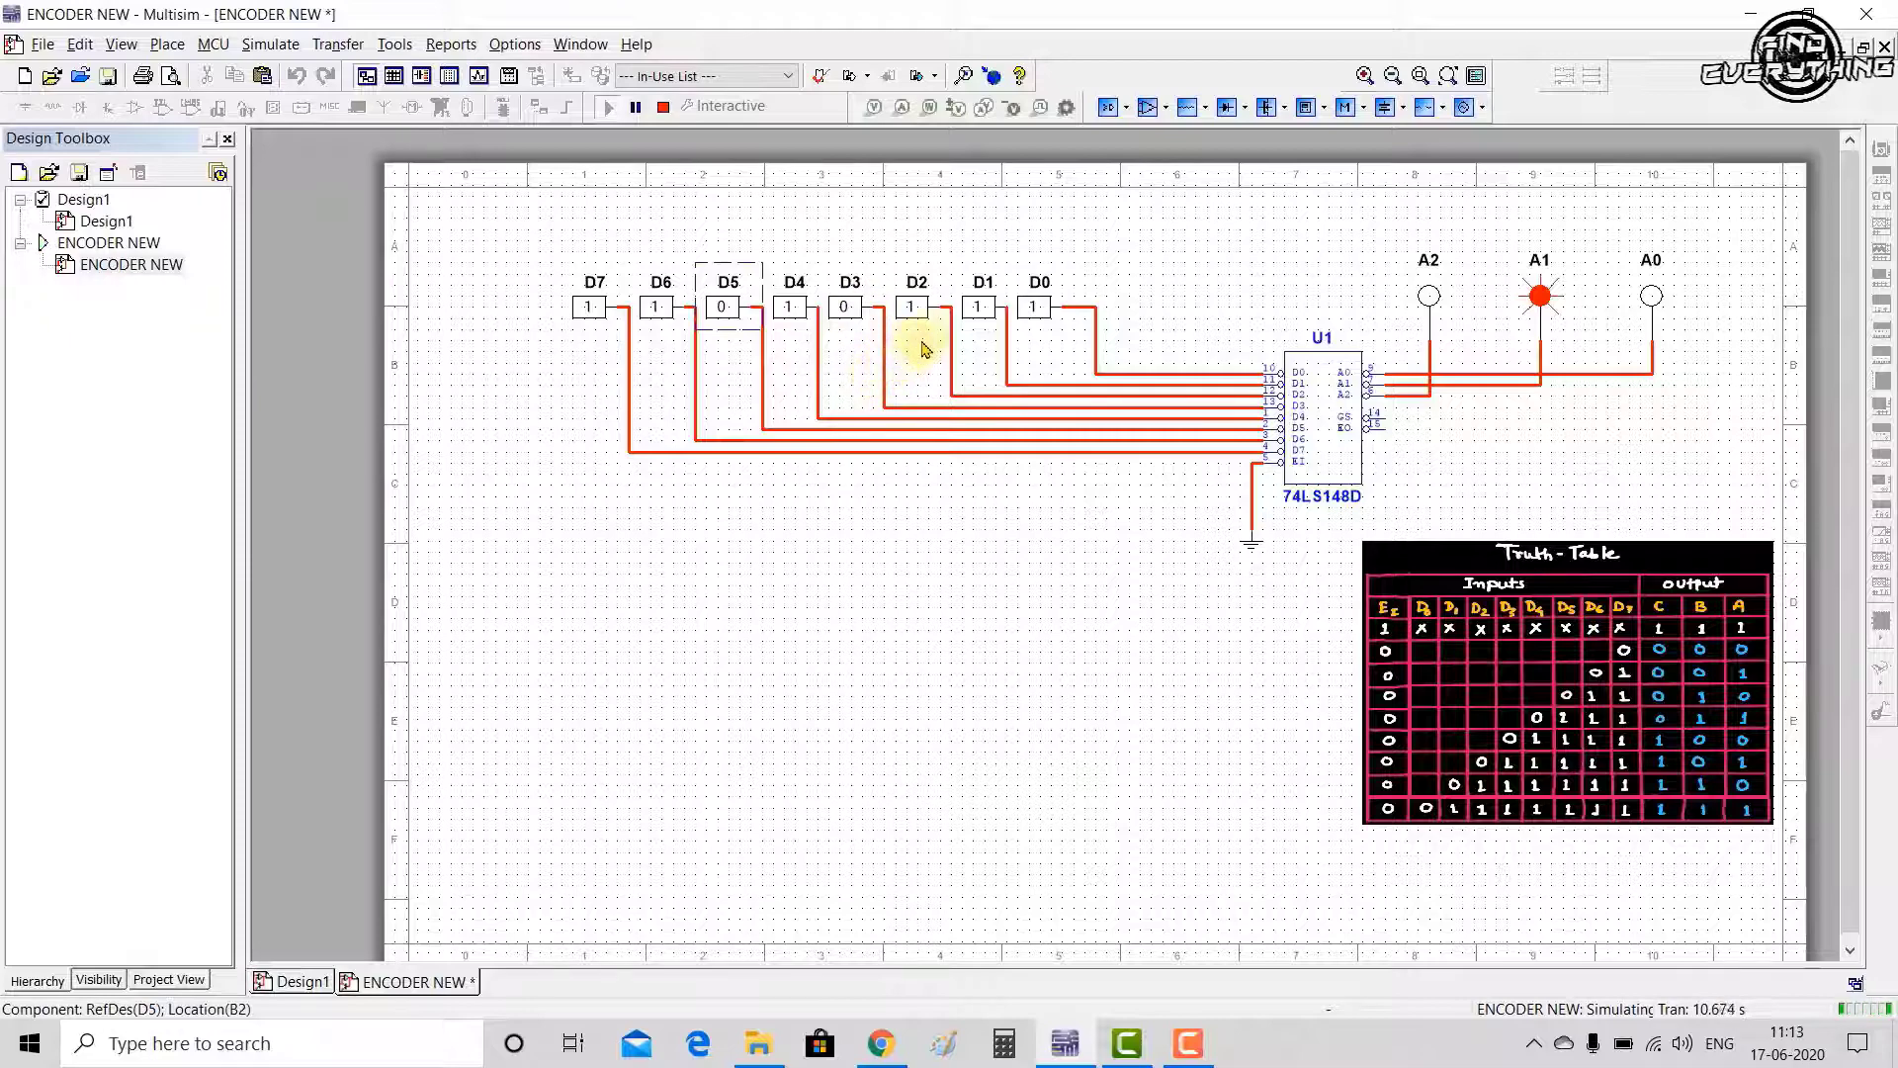